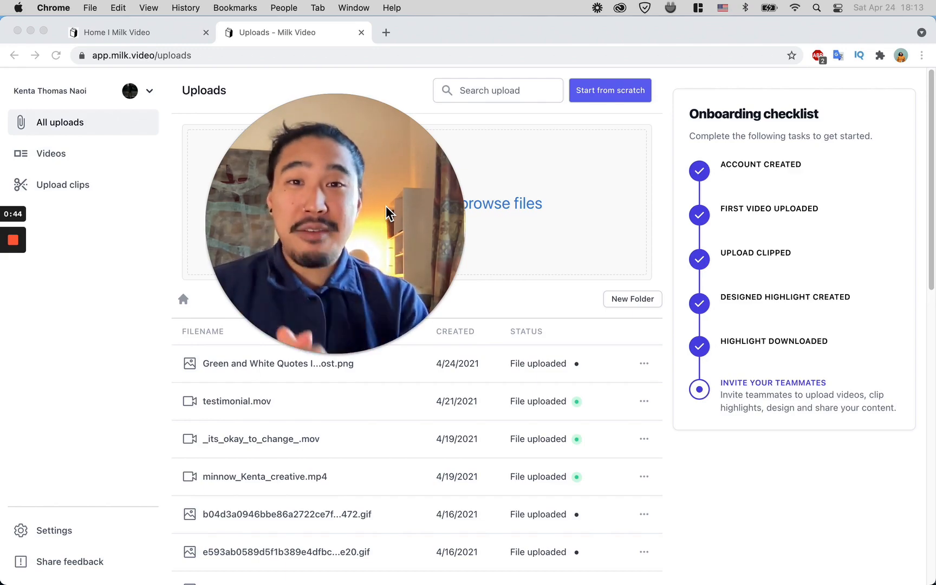
Step: Switch to the desktop with the Canva home page open in Safari
{"action": "key", "text": "ctrl+Up"}
{"action": "mouse_move", "coordinate": [215, 12]}
{"action": "left_click", "coordinate": [497, 45]}
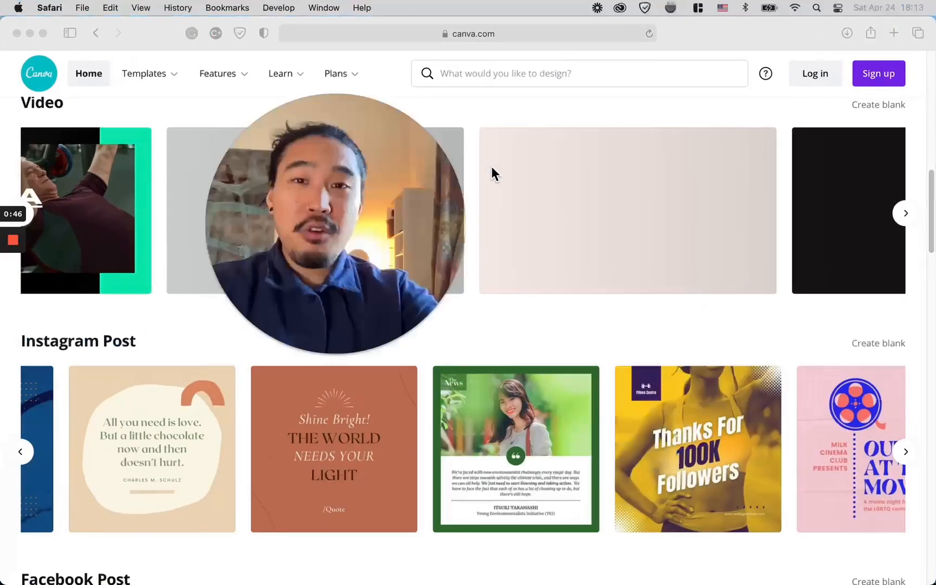
{"action": "left_click_drag", "start_coordinate": [350, 216], "coordinate": [479, 200]}
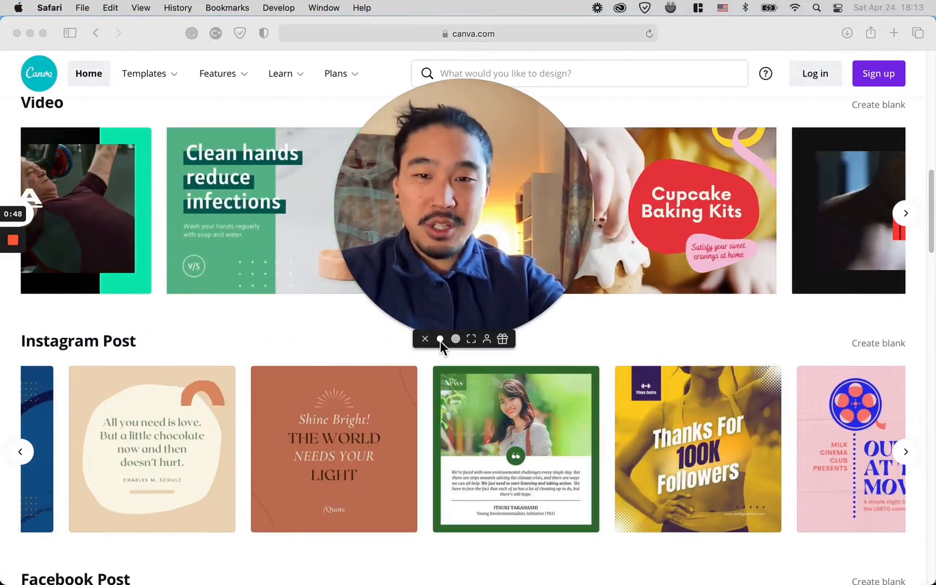
{"action": "left_click", "coordinate": [440, 340]}
{"action": "left_click_drag", "start_coordinate": [398, 254], "coordinate": [103, 424]}
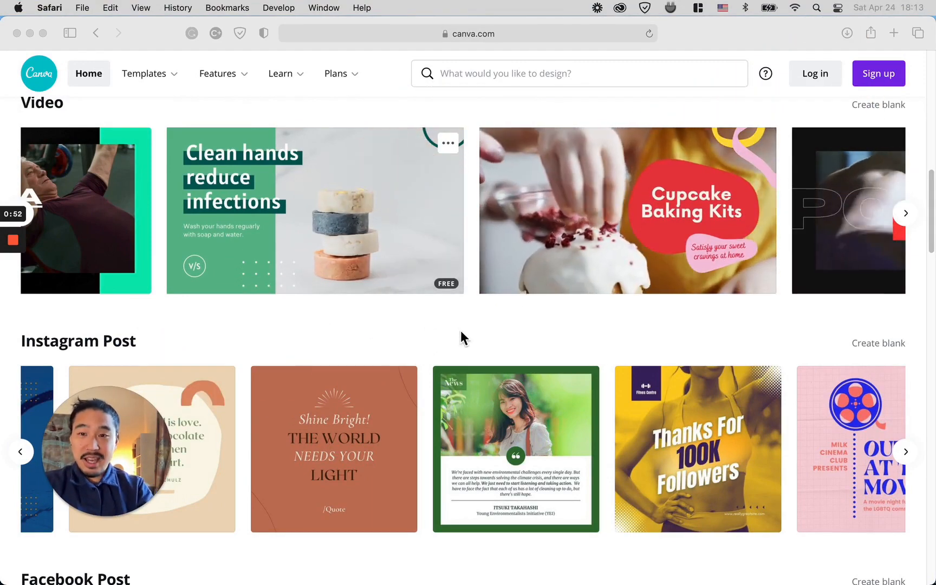
Step: Browse through the Video template carousel on the Canva home page
{"action": "scroll", "coordinate": [379, 303], "scroll_direction": "up", "scroll_amount": 15}
{"action": "scroll", "coordinate": [301, 266], "scroll_direction": "down", "scroll_amount": 5}
{"action": "left_click_drag", "start_coordinate": [145, 429], "coordinate": [113, 128]}
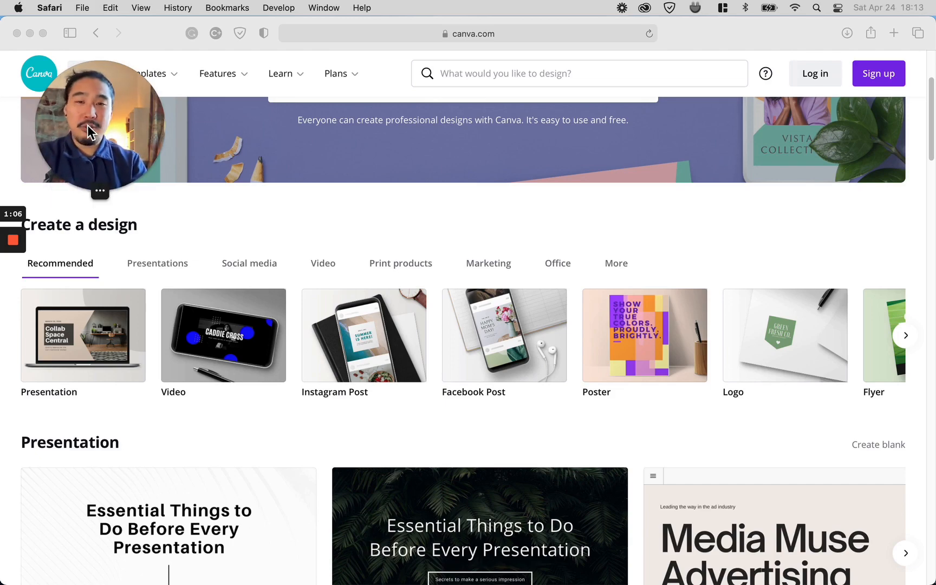
{"action": "scroll", "coordinate": [489, 323], "scroll_direction": "down", "scroll_amount": 10}
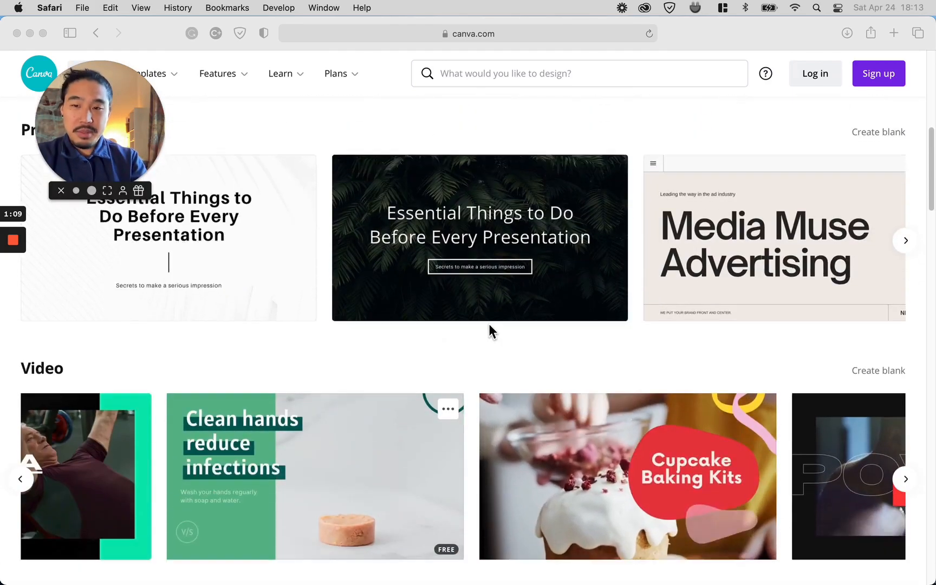
{"action": "scroll", "coordinate": [309, 274], "scroll_direction": "up", "scroll_amount": 10}
{"action": "scroll", "coordinate": [309, 273], "scroll_direction": "down", "scroll_amount": 8}
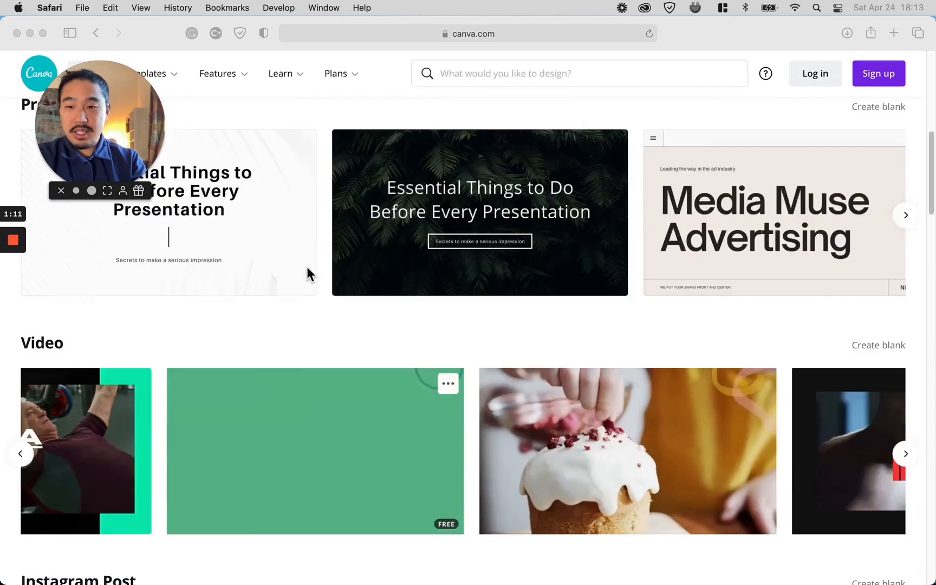
{"action": "scroll", "coordinate": [424, 464], "scroll_direction": "down", "scroll_amount": 2}
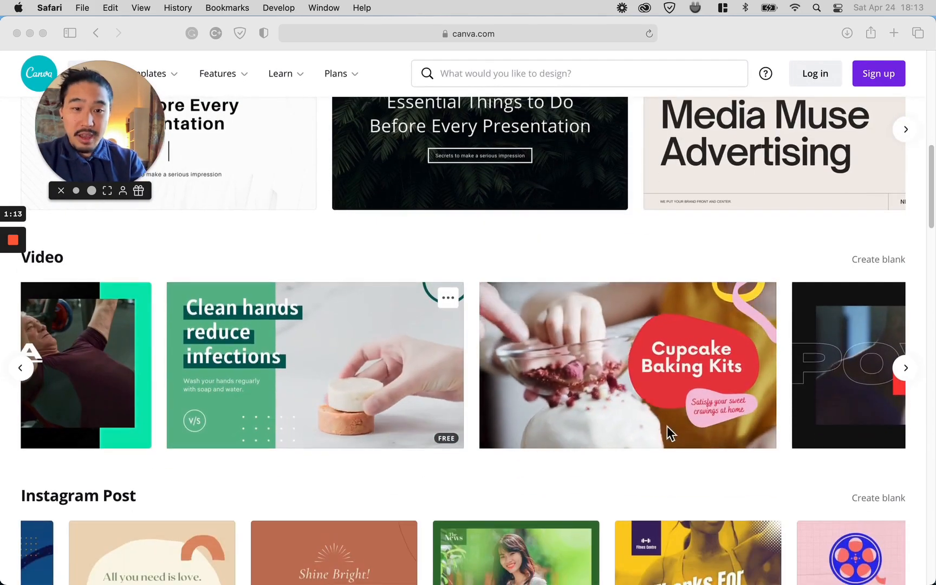
{"action": "left_click", "coordinate": [900, 371]}
{"action": "left_click", "coordinate": [901, 372]}
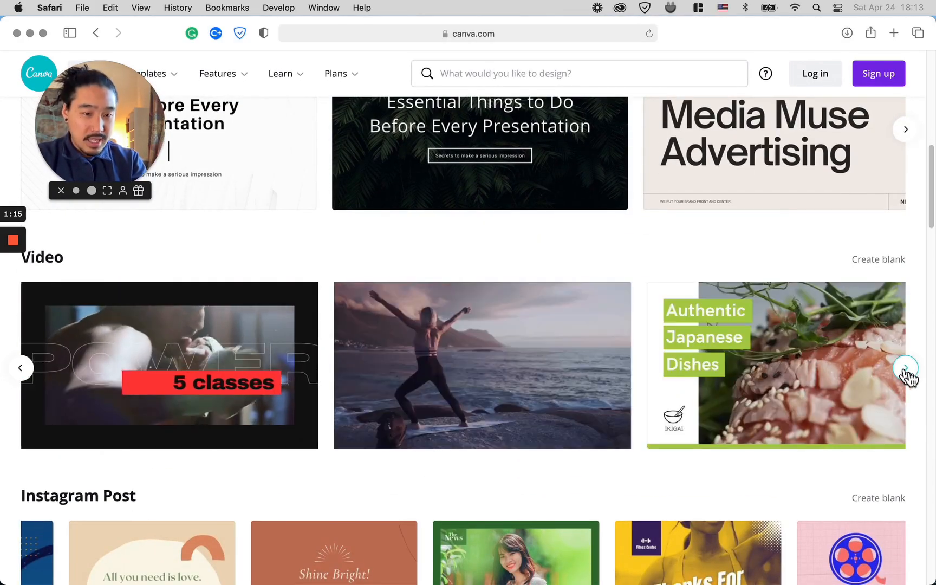
{"action": "left_click", "coordinate": [909, 377]}
{"action": "left_click", "coordinate": [907, 376]}
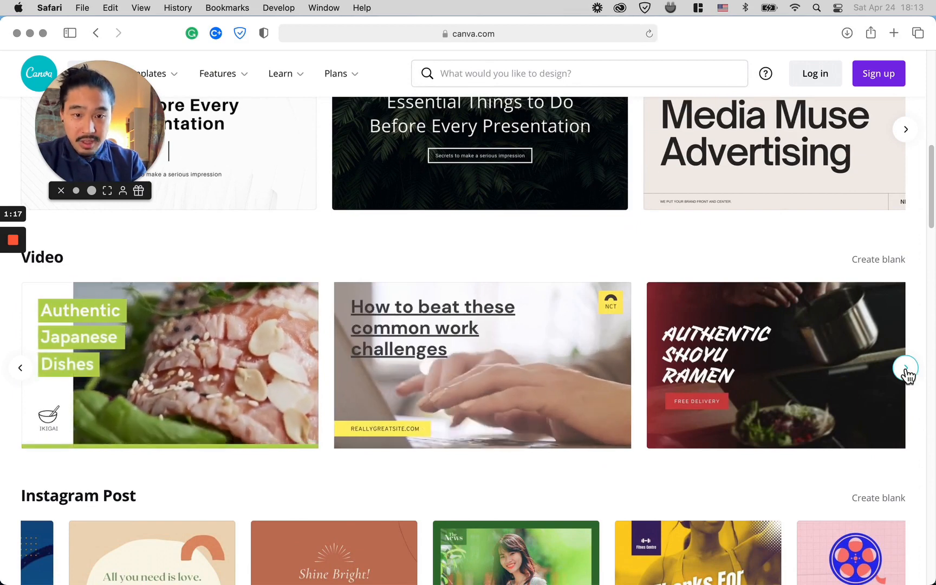
{"action": "left_click", "coordinate": [908, 376]}
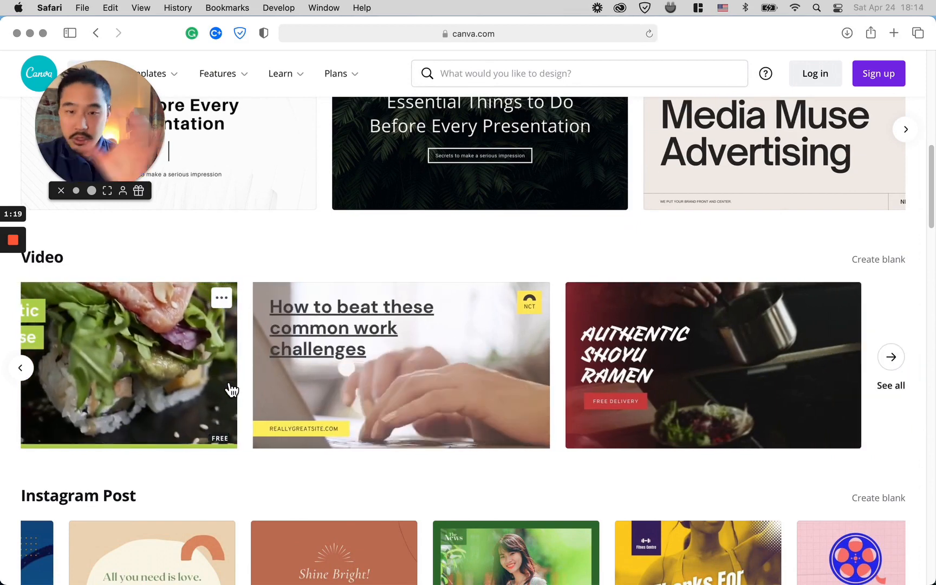
{"action": "left_click_drag", "start_coordinate": [103, 159], "coordinate": [147, 234]}
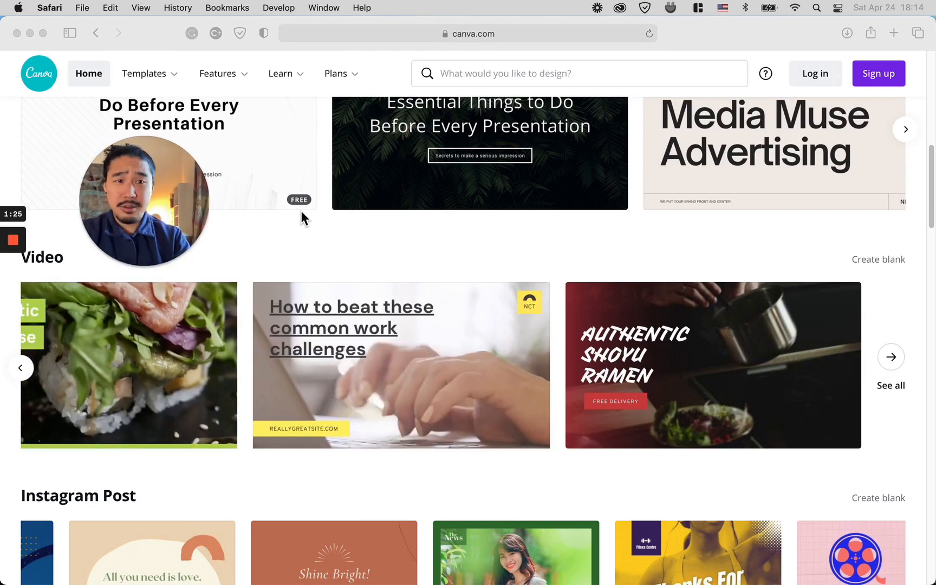
{"action": "left_click_drag", "start_coordinate": [146, 201], "coordinate": [105, 145]}
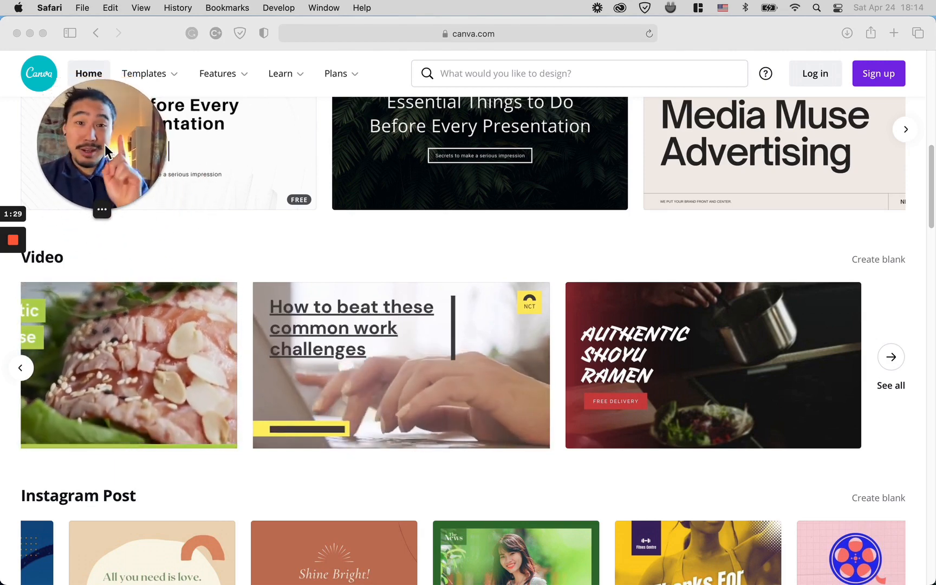
Step: Browse the Instagram Post templates and open the Green and White Quotes Instagram Post template
{"action": "scroll", "coordinate": [417, 491], "scroll_direction": "down", "scroll_amount": 5}
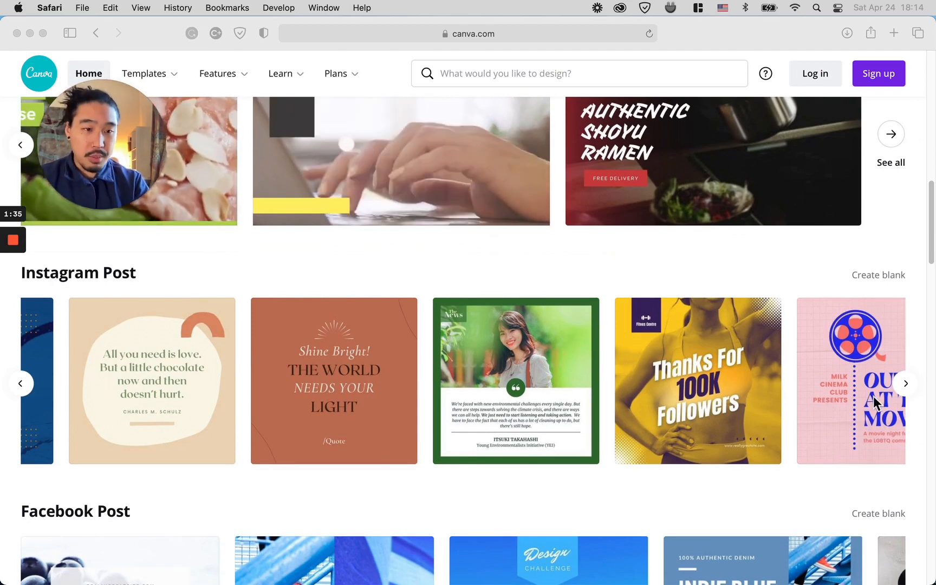
{"action": "left_click", "coordinate": [906, 395]}
{"action": "left_click", "coordinate": [904, 383]}
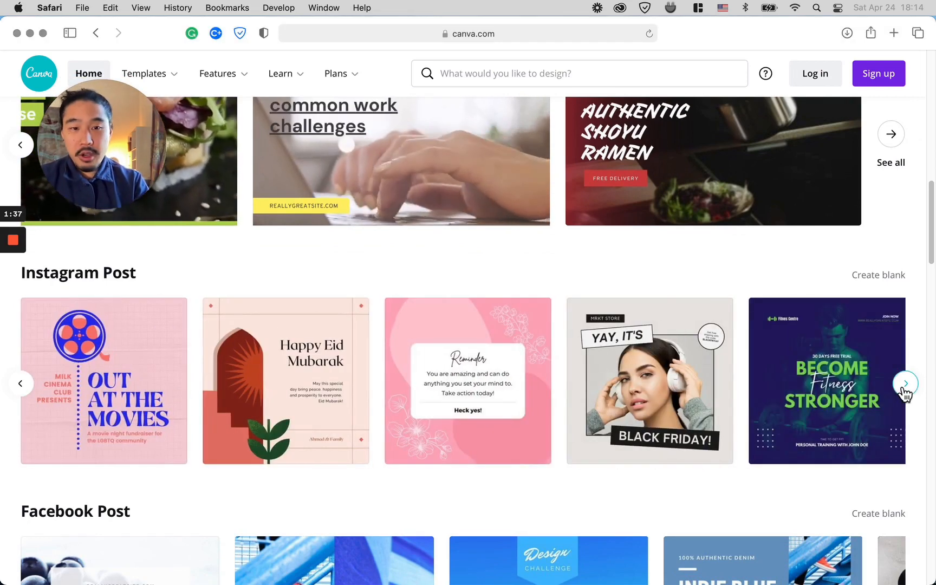
{"action": "left_click", "coordinate": [905, 384]}
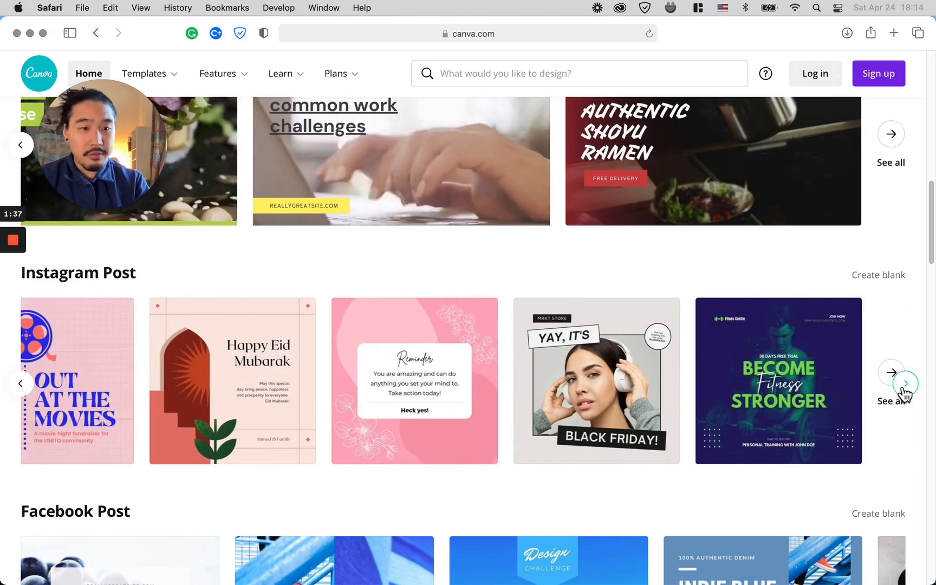
{"action": "left_click", "coordinate": [21, 386]}
{"action": "left_click", "coordinate": [21, 386]}
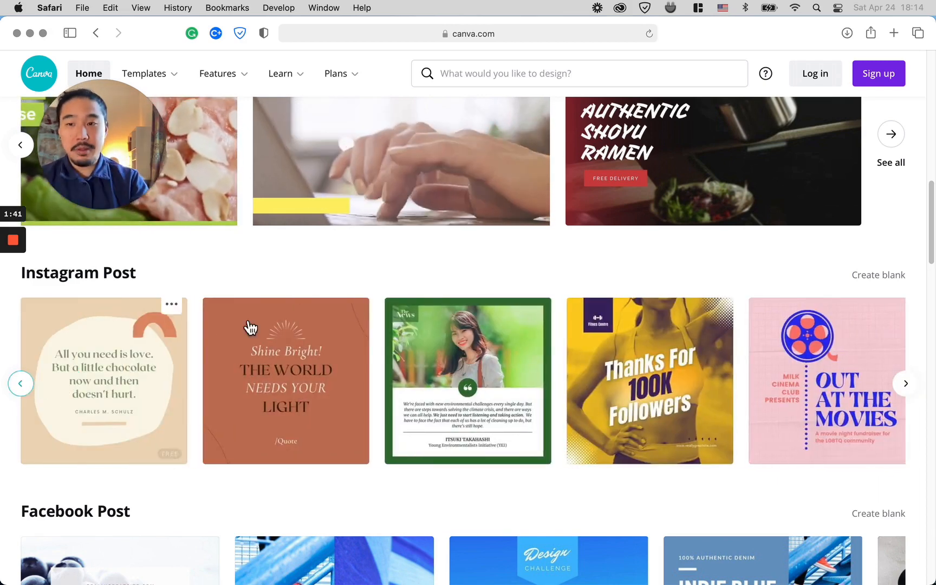
{"action": "left_click", "coordinate": [463, 358]}
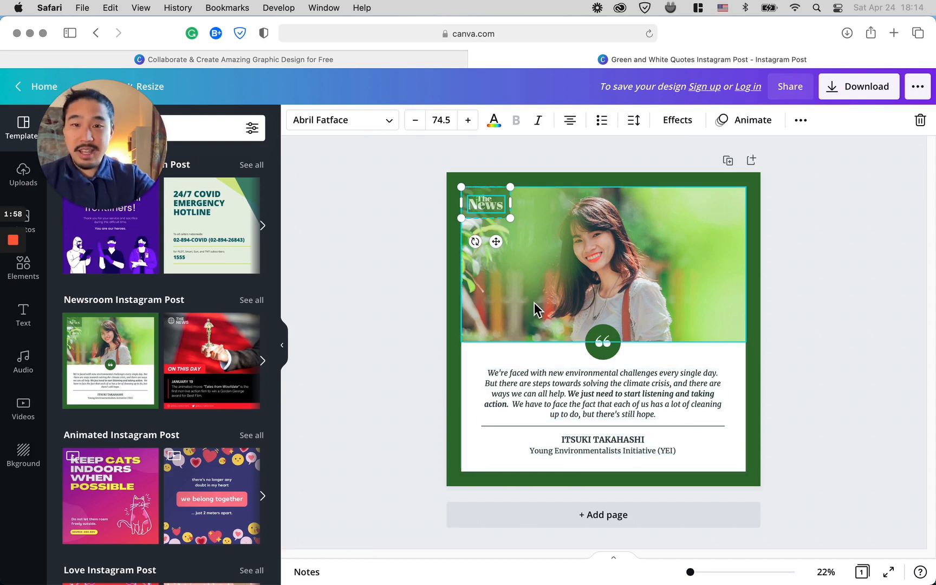
{"action": "left_click_drag", "start_coordinate": [76, 127], "coordinate": [377, 223]}
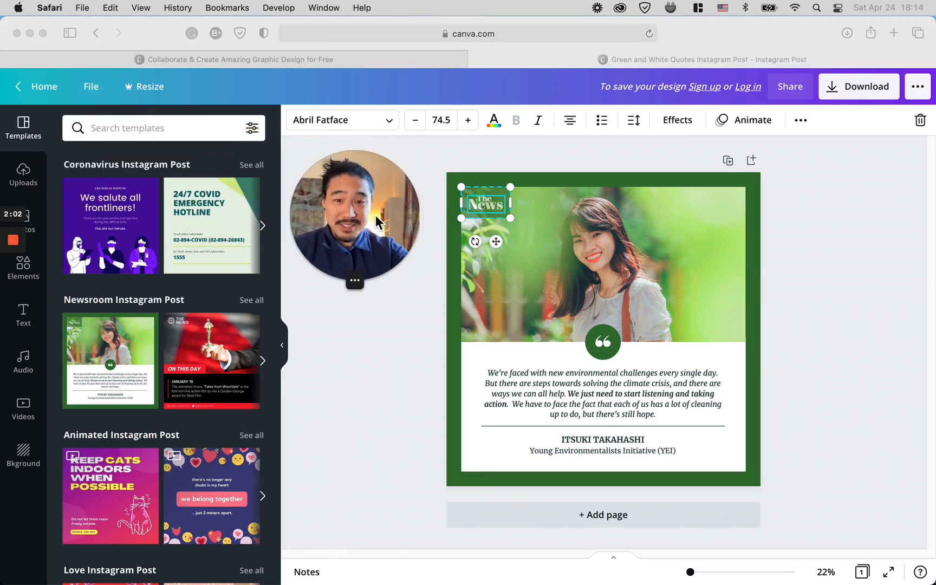
{"action": "left_click", "coordinate": [495, 213]}
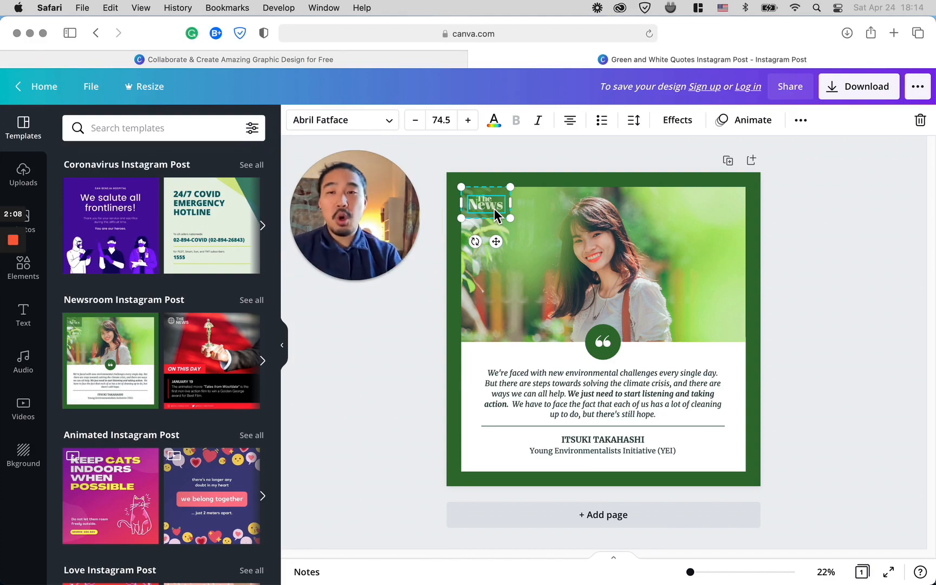
Step: Look over the Milk Video home page and the uploads list in Chrome
{"action": "key", "text": "ctrl+Up"}
{"action": "left_click", "coordinate": [327, 46]}
{"action": "left_click", "coordinate": [173, 38]}
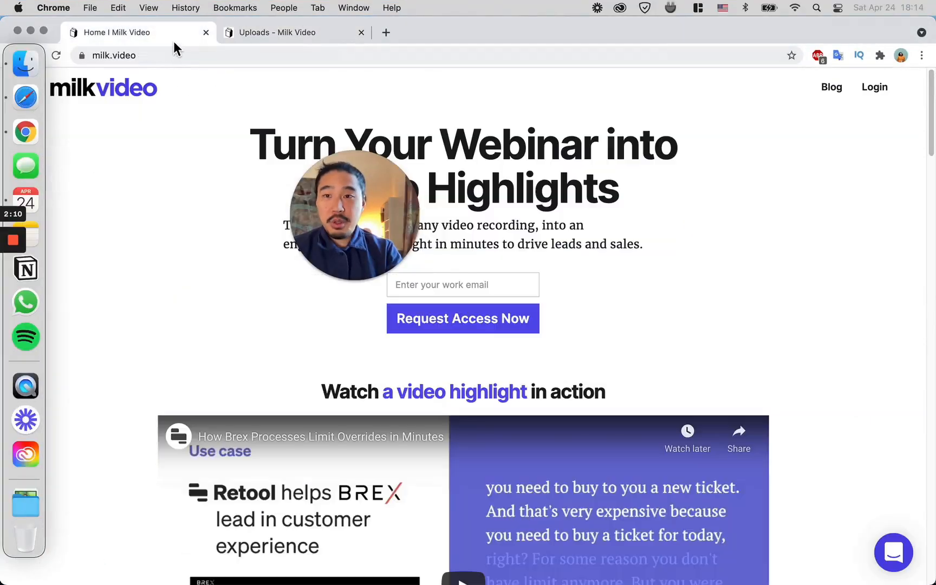
{"action": "key", "text": "ctrl+Up"}
{"action": "left_click", "coordinate": [523, 337]}
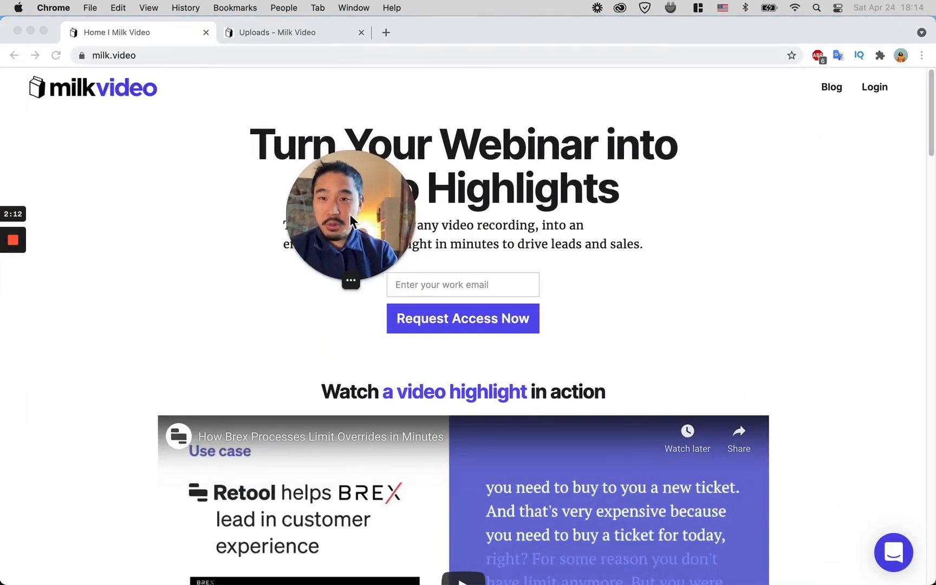
{"action": "left_click_drag", "start_coordinate": [350, 215], "coordinate": [165, 233]}
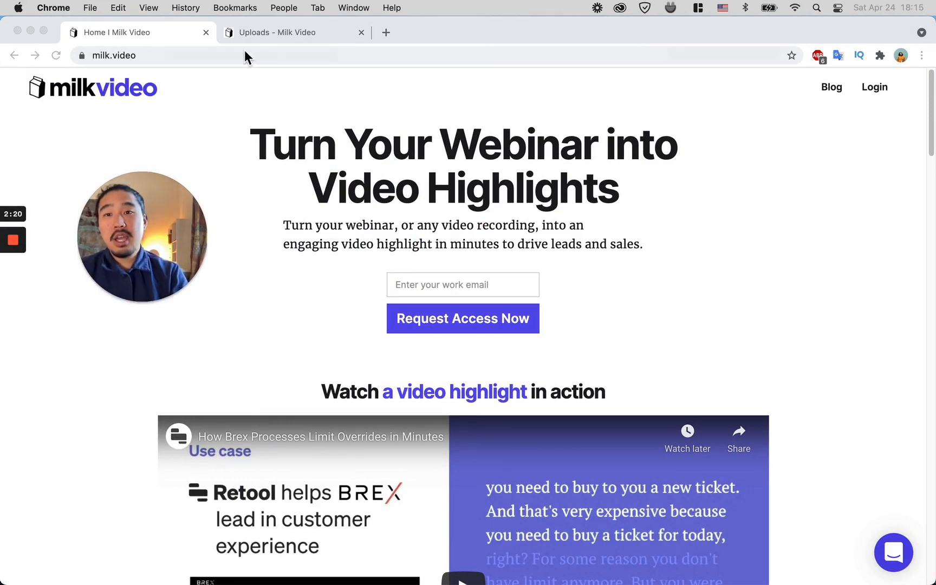
{"action": "left_click", "coordinate": [293, 35]}
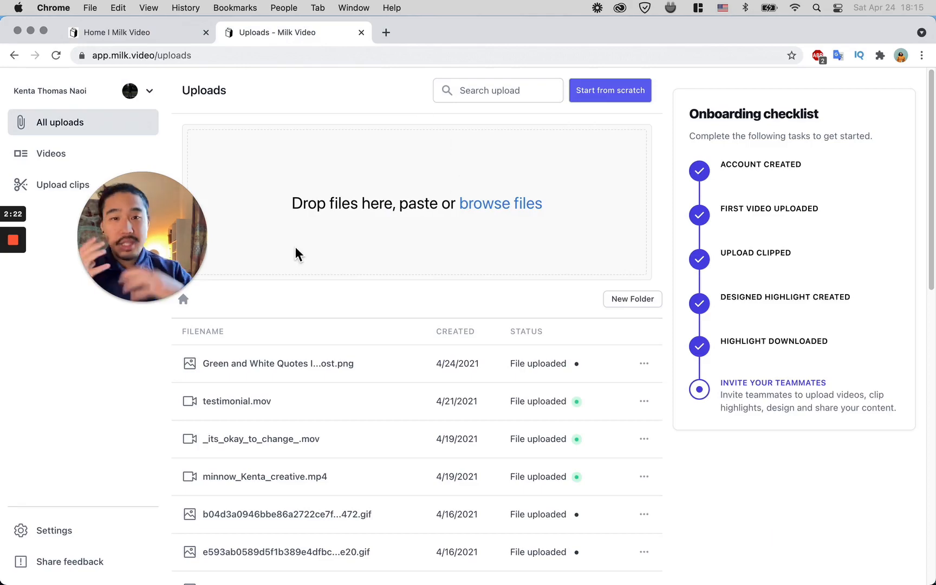
Step: Switch back to the Canva design open in Safari
{"action": "key", "text": "ctrl+Up"}
{"action": "mouse_move", "coordinate": [493, 6]}
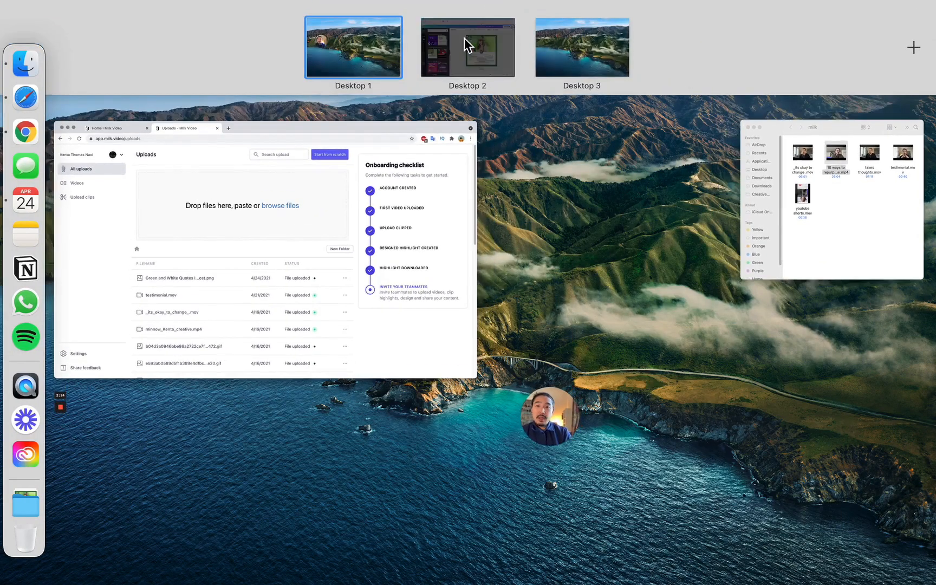
{"action": "left_click", "coordinate": [464, 38]}
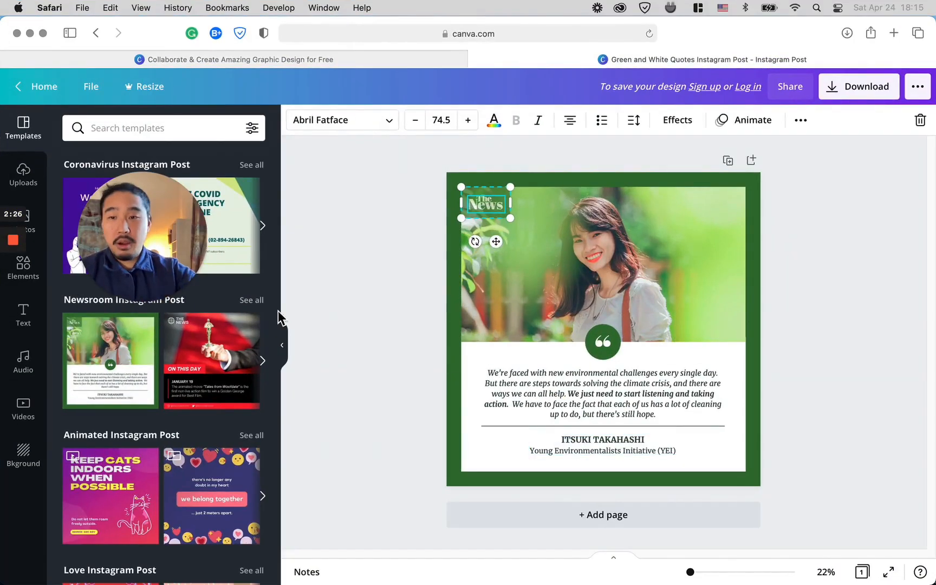
Step: Delete the "The News" label from the photo's top-left corner
{"action": "left_click_drag", "start_coordinate": [174, 225], "coordinate": [381, 199]}
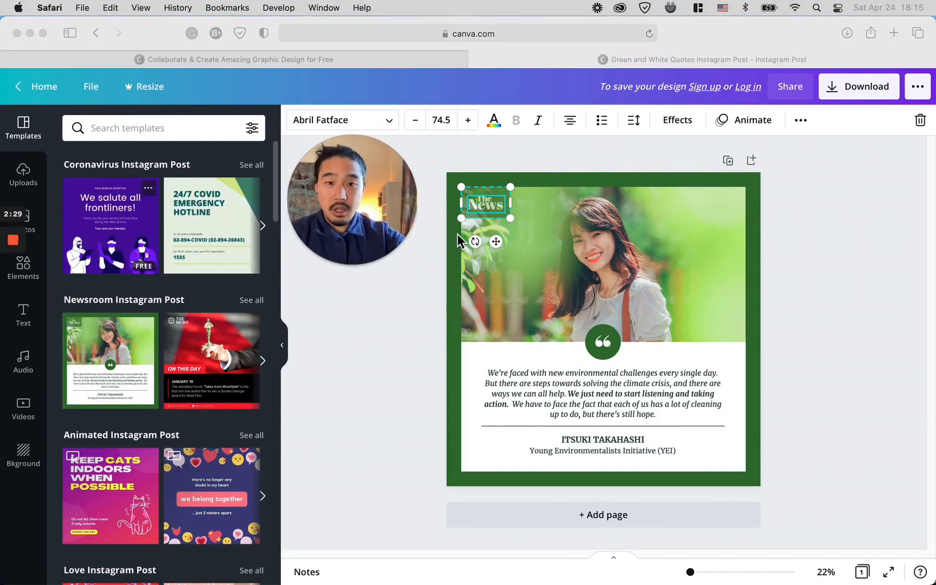
{"action": "right_click", "coordinate": [480, 204]}
{"action": "left_click", "coordinate": [520, 268]}
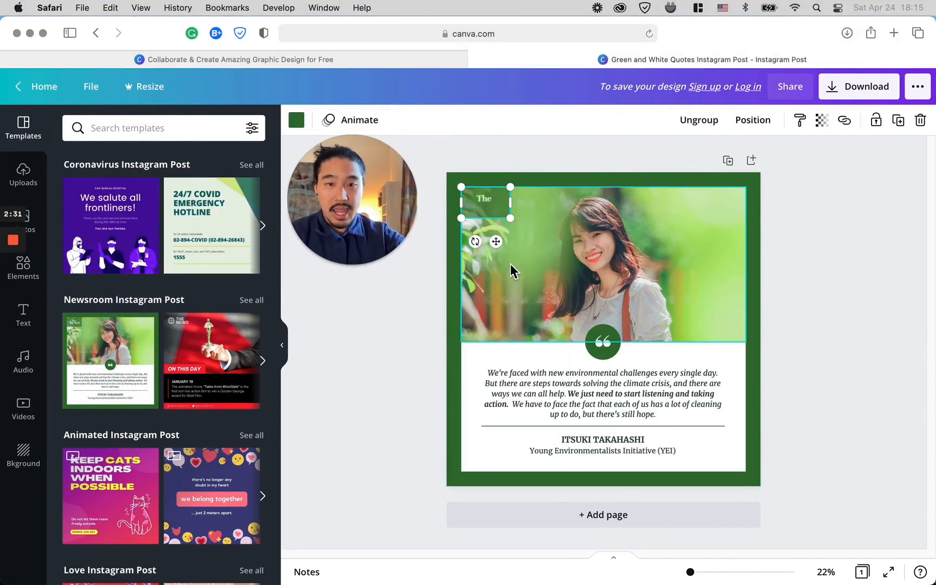
{"action": "right_click", "coordinate": [491, 211]}
{"action": "left_click", "coordinate": [522, 271]}
{"action": "right_click", "coordinate": [397, 292]}
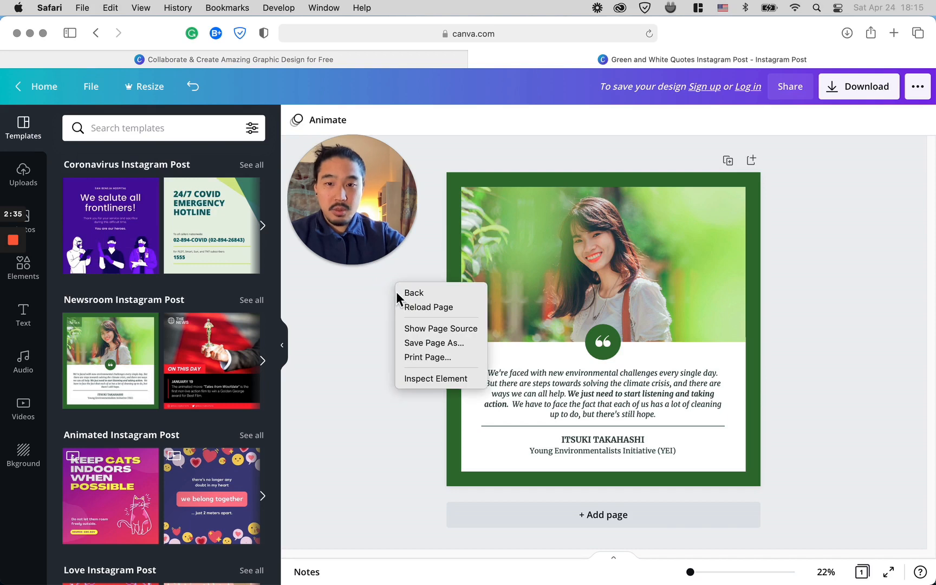
{"action": "left_click", "coordinate": [537, 224]}
Step: Delete the green quotation-mark circle between the photo and the quote text
{"action": "left_click_drag", "start_coordinate": [358, 218], "coordinate": [338, 198]}
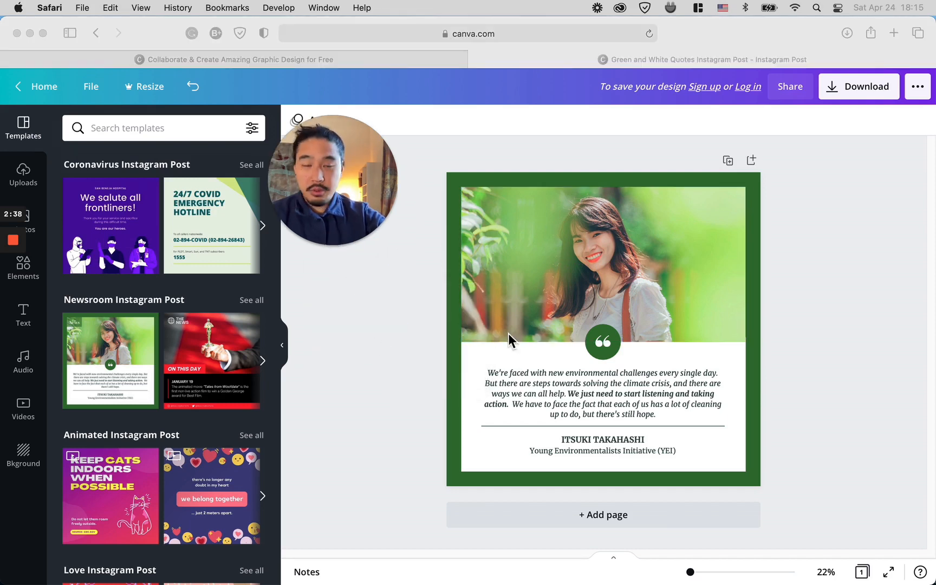
{"action": "left_click", "coordinate": [597, 359]}
{"action": "right_click", "coordinate": [603, 352]}
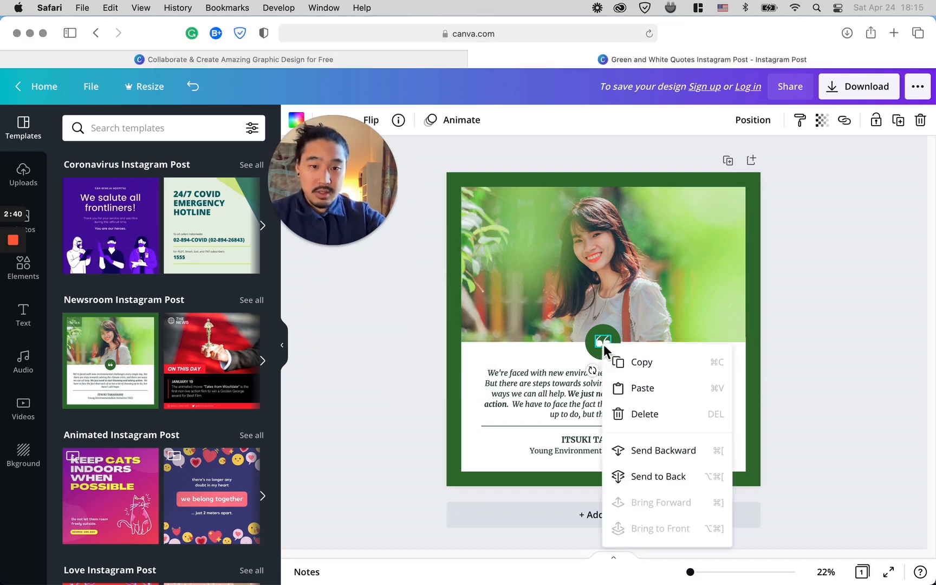
{"action": "key", "text": "Escape"}
{"action": "right_click", "coordinate": [602, 350]}
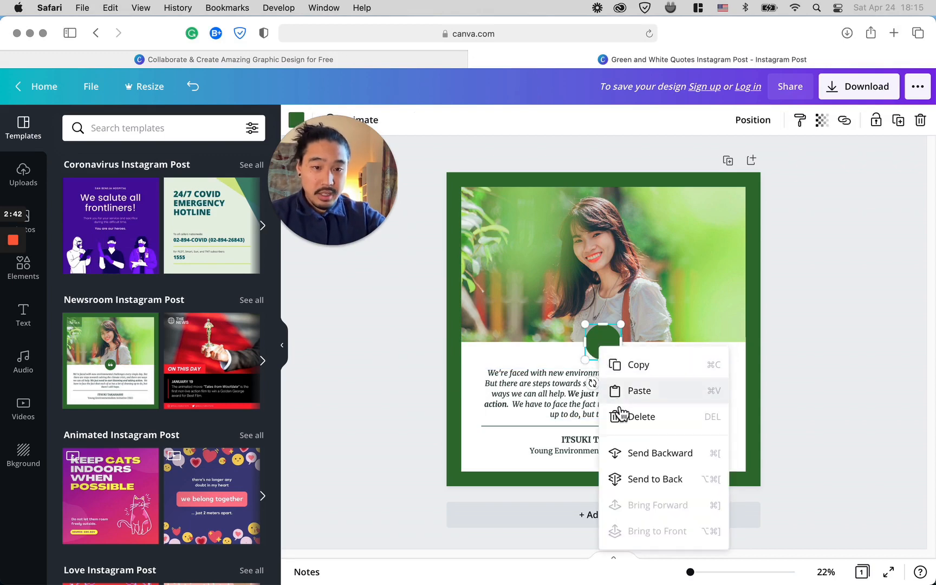
{"action": "left_click", "coordinate": [620, 414]}
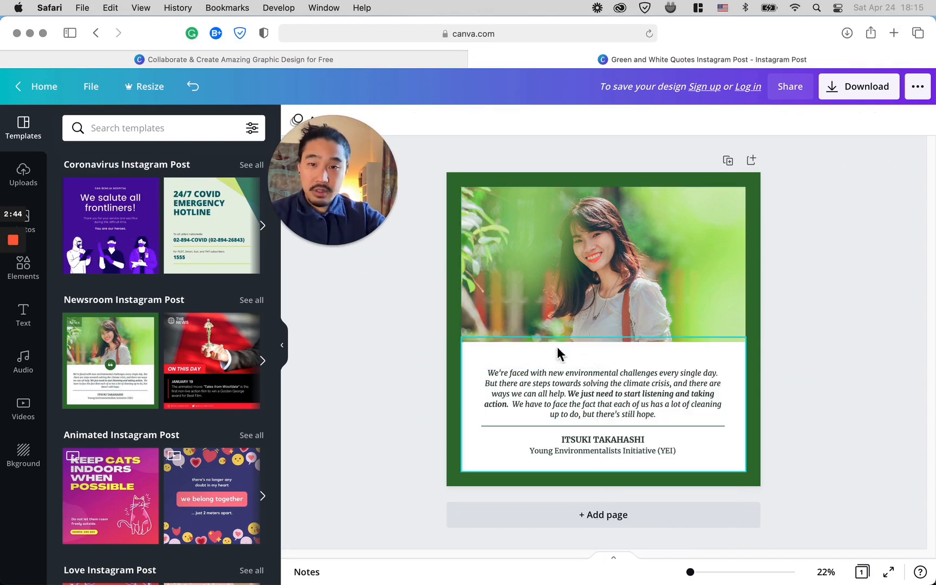
Step: Open a new browser tab and search Google for free vectors
{"action": "key", "text": "super+t"}
{"action": "type", "text": "free"}
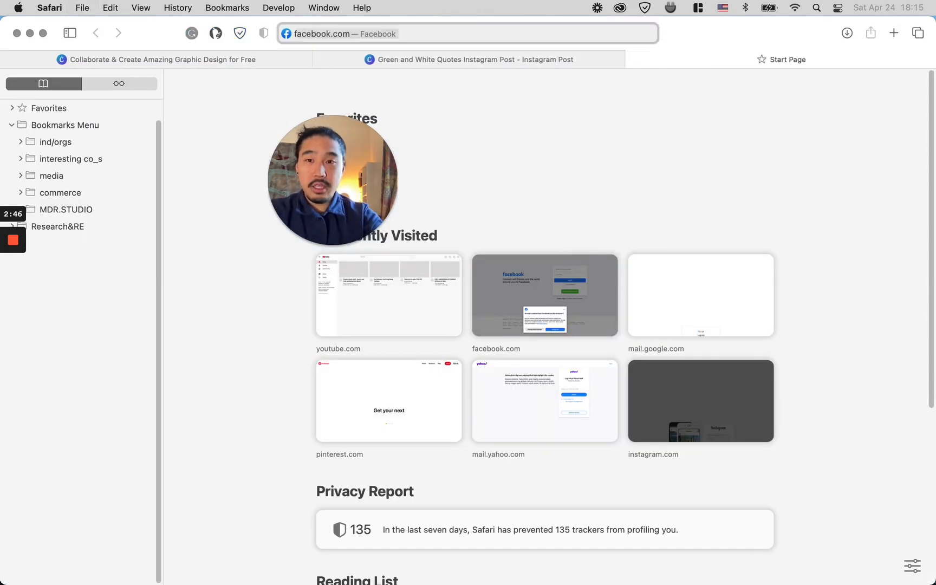
{"action": "type", "text": " ve"}
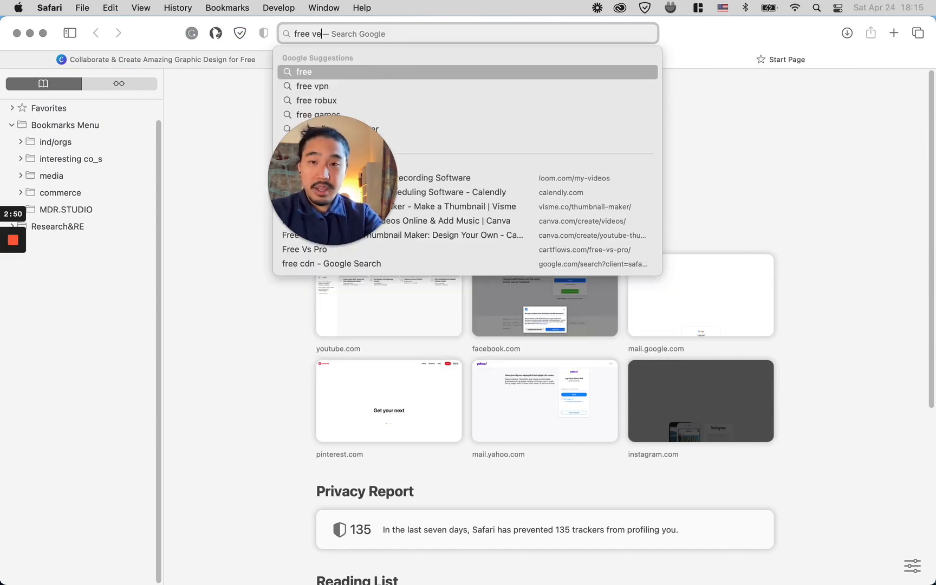
{"action": "type", "text": "ctors"}
{"action": "key", "text": "Return"}
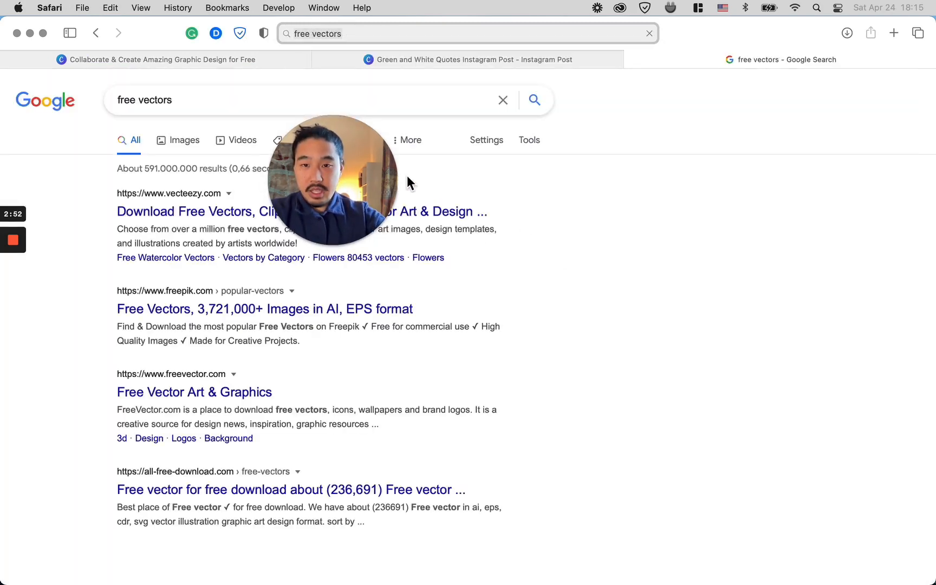
Step: Open Vecteezy from the search results, search its vectors for quote and browse the matches
{"action": "left_click", "coordinate": [451, 212]}
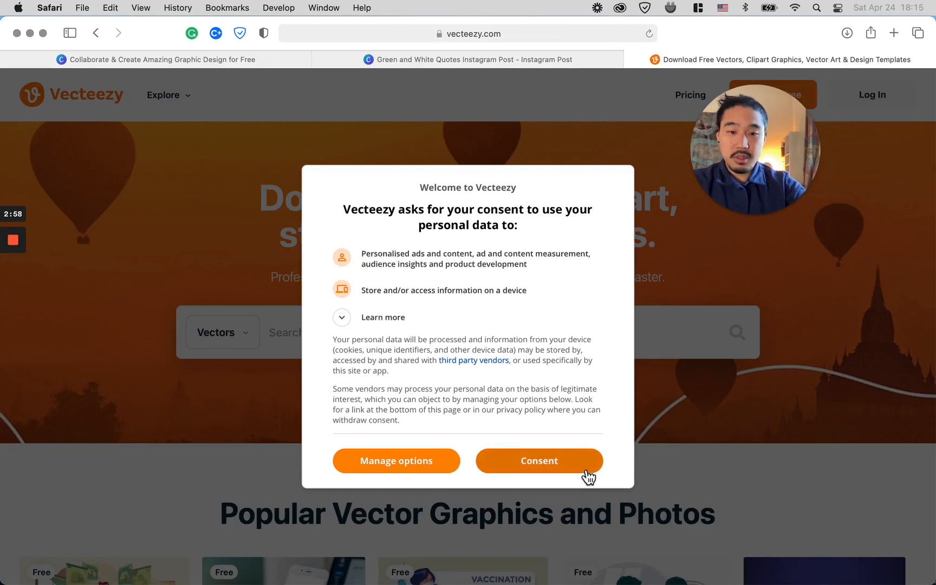
{"action": "left_click", "coordinate": [588, 461]}
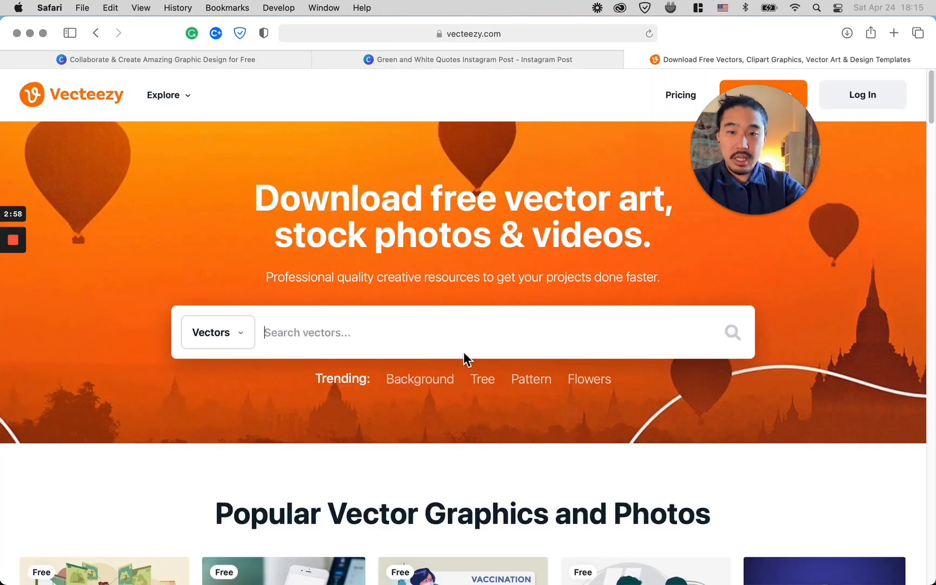
{"action": "left_click", "coordinate": [463, 352]}
{"action": "type", "text": "quote"}
{"action": "key", "text": "Return"}
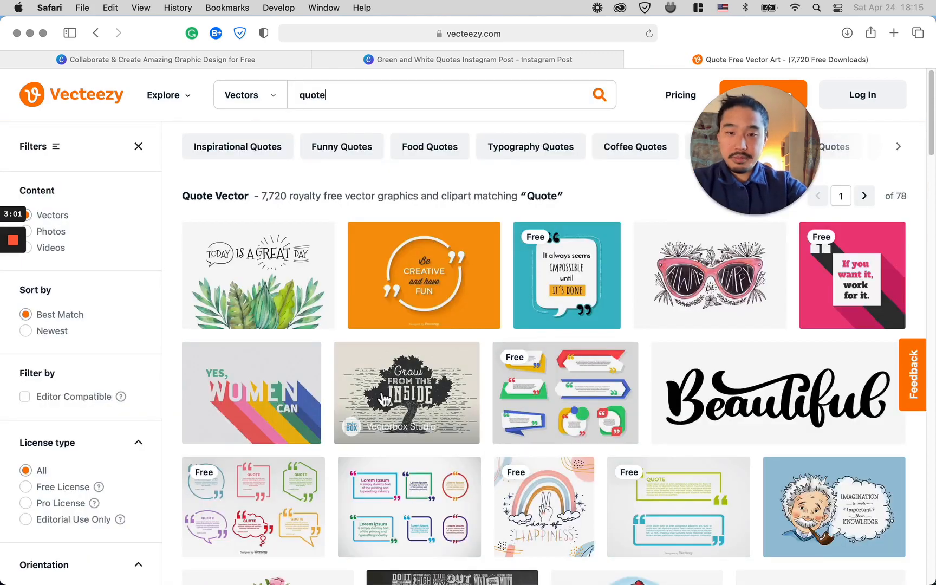
{"action": "scroll", "coordinate": [334, 342], "scroll_direction": "down", "scroll_amount": 10}
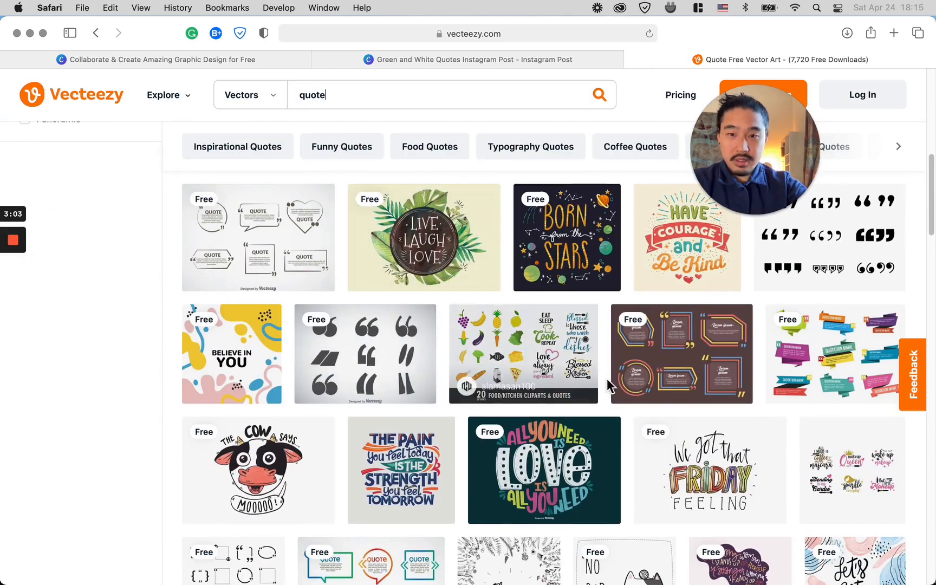
{"action": "left_click", "coordinate": [96, 33]}
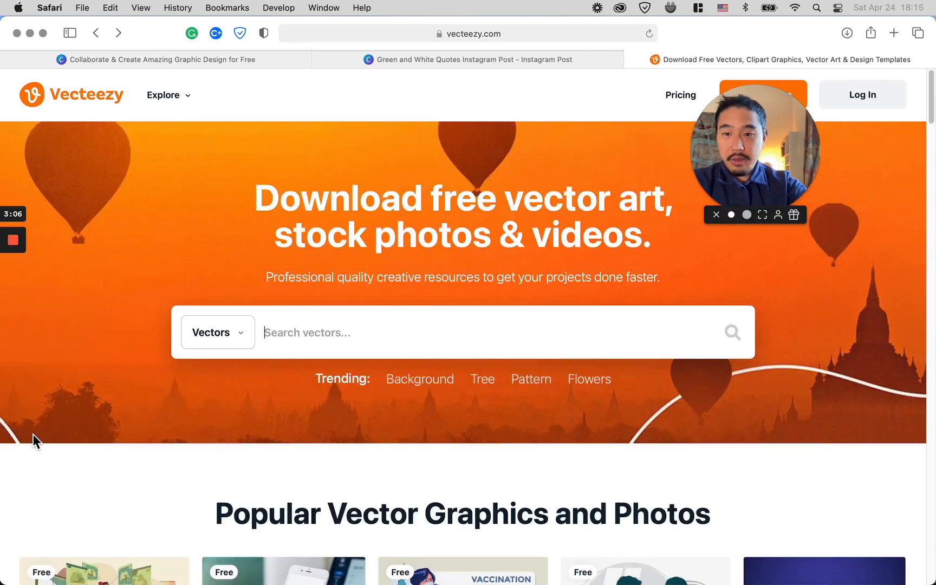
Step: Open the Downloads folder in Finder to view the downloaded files
{"action": "mouse_move", "coordinate": [1, 470]}
{"action": "left_click", "coordinate": [33, 503]}
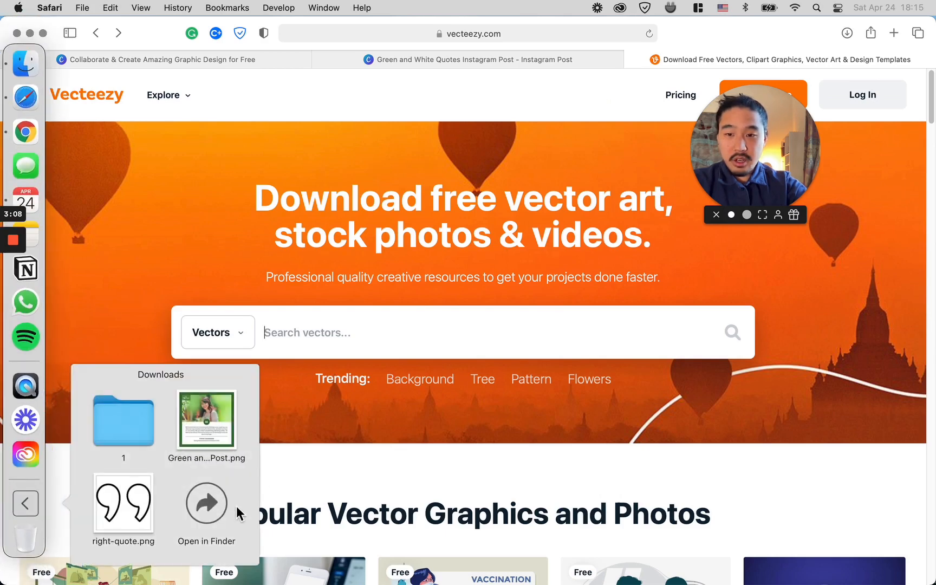
{"action": "left_click", "coordinate": [213, 508]}
{"action": "left_click_drag", "start_coordinate": [736, 141], "coordinate": [421, 184]}
{"action": "left_click_drag", "start_coordinate": [494, 191], "coordinate": [184, 179]}
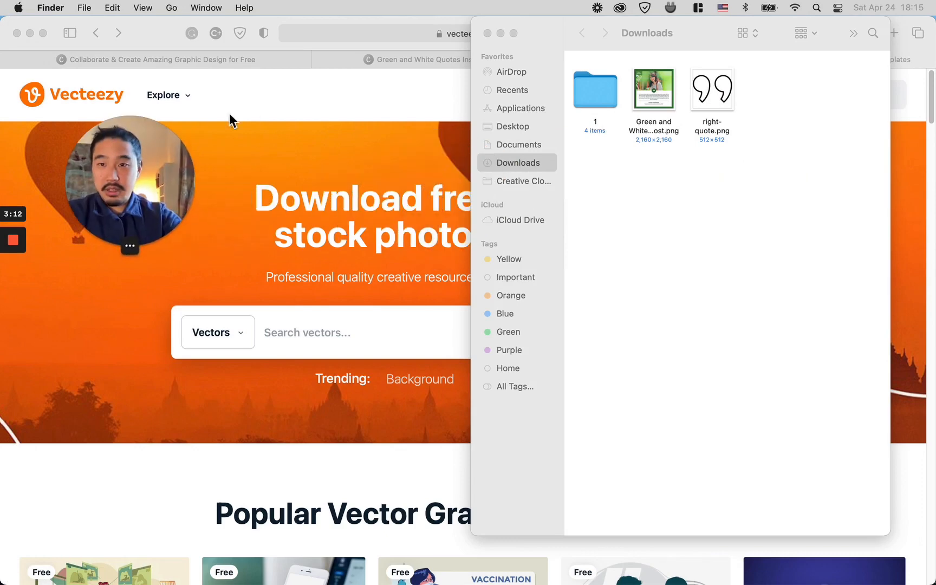
Step: Return to the browser and close the Vecteezy tab to get back to the Canva design
{"action": "left_click", "coordinate": [255, 100]}
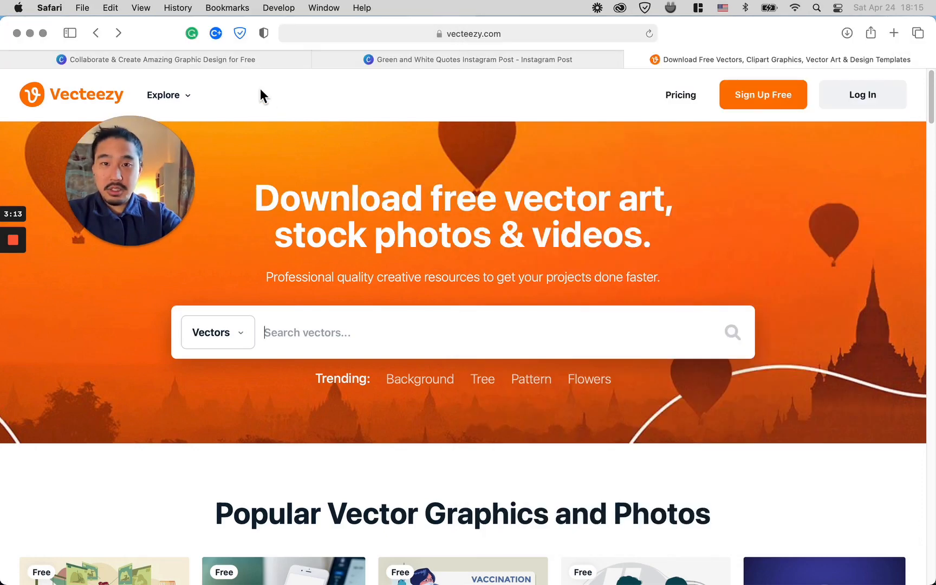
{"action": "left_click", "coordinate": [630, 59]}
{"action": "left_click_drag", "start_coordinate": [168, 159], "coordinate": [401, 203]}
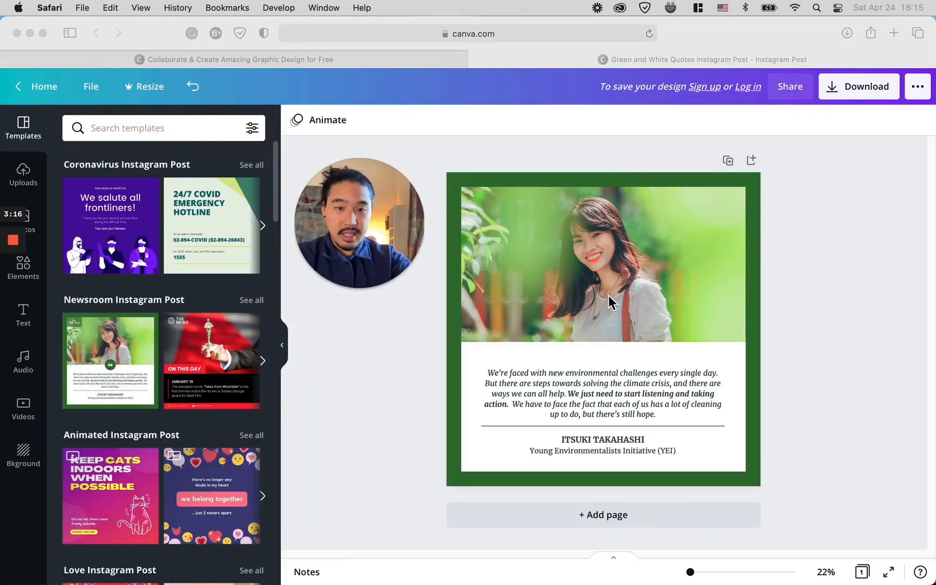
Step: Delete the woman's photo from the top of the post
{"action": "left_click", "coordinate": [623, 300]}
{"action": "key", "text": "Delete"}
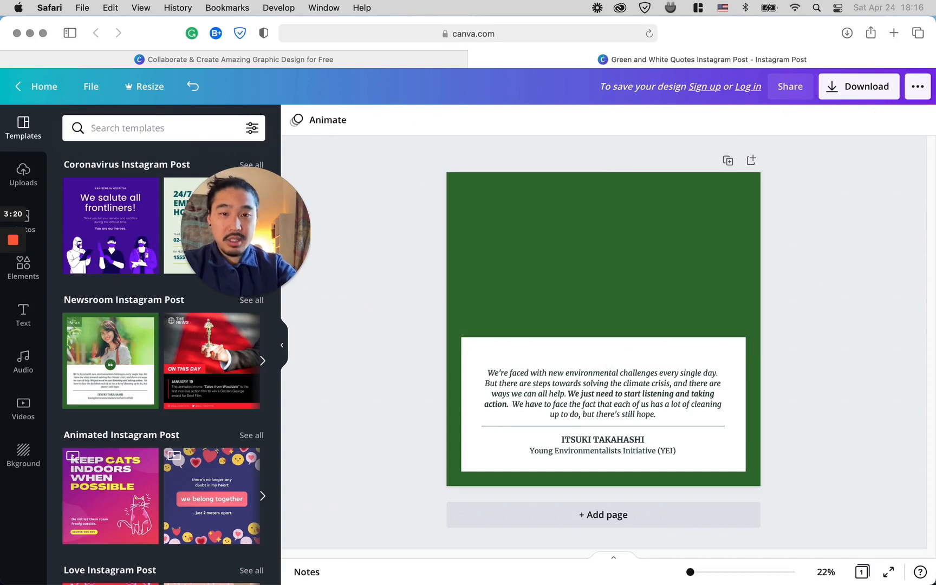
{"action": "left_click_drag", "start_coordinate": [266, 256], "coordinate": [372, 245]}
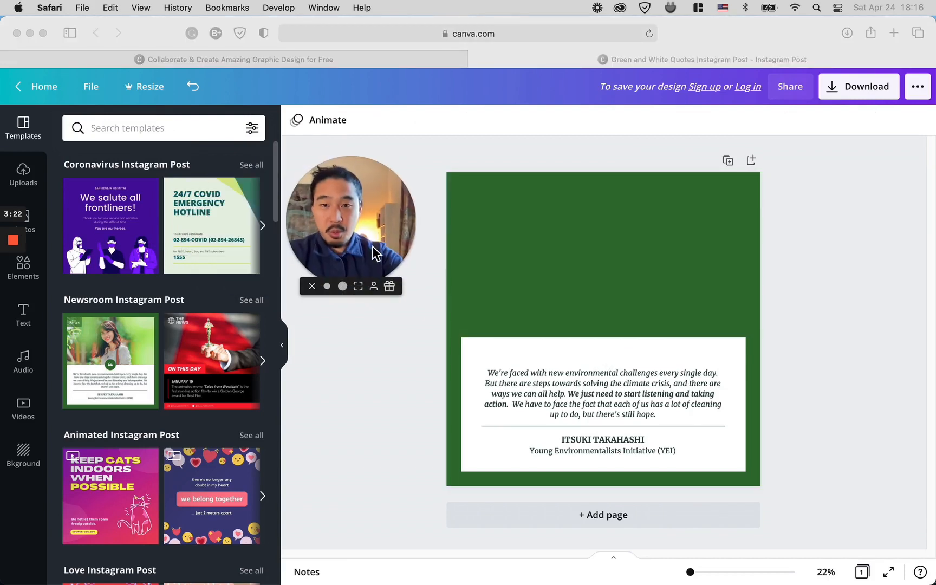
Step: Delete the quote paragraph and the author name and organisation text from the white box
{"action": "left_click", "coordinate": [593, 395]}
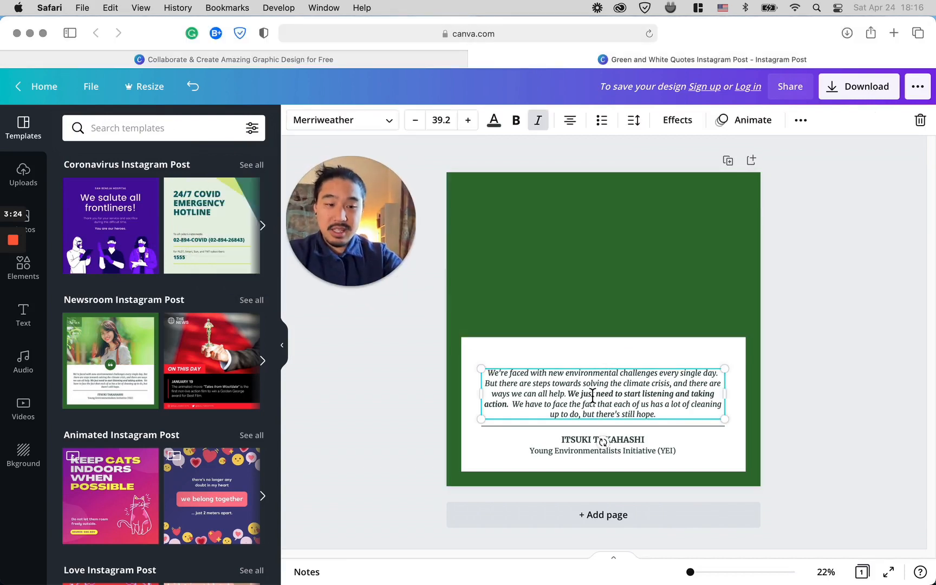
{"action": "key", "text": "Delete"}
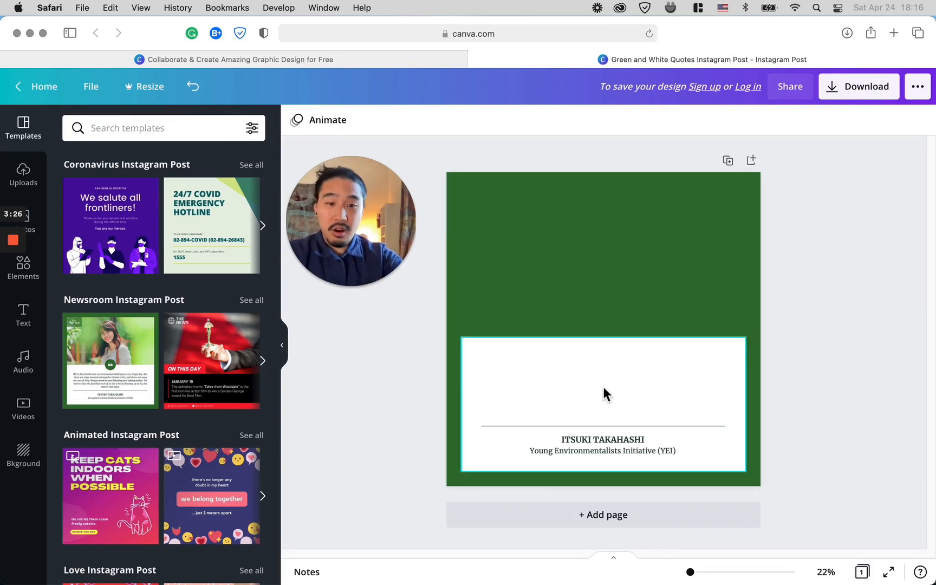
{"action": "left_click", "coordinate": [609, 450]}
{"action": "key", "text": "Delete"}
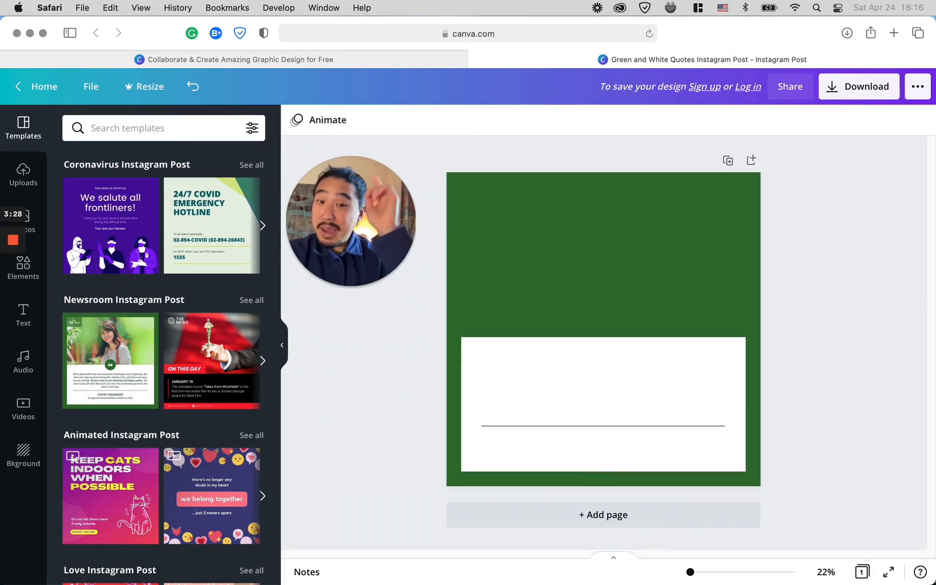
{"action": "left_click_drag", "start_coordinate": [345, 237], "coordinate": [346, 242]}
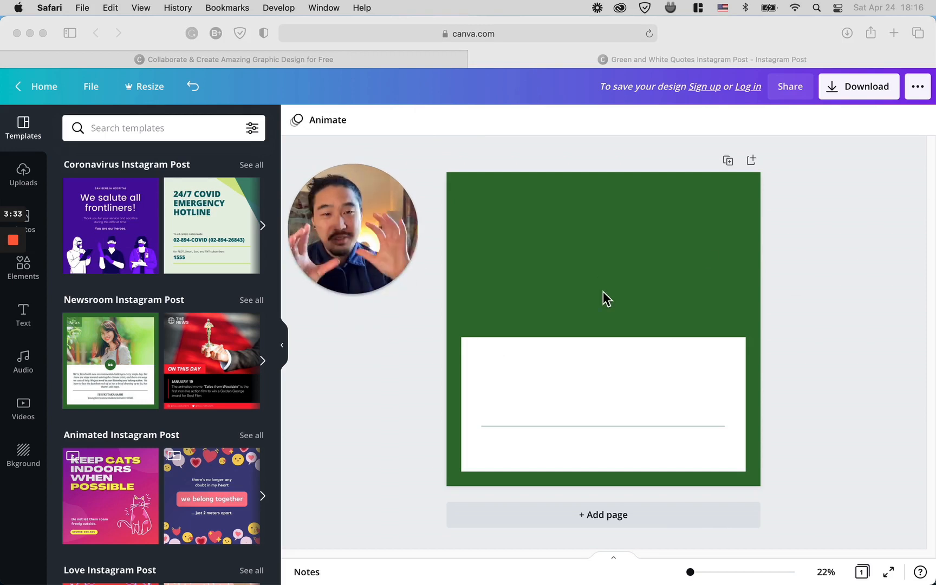
Step: Download the design as a PNG file
{"action": "left_click", "coordinate": [873, 96]}
{"action": "left_click", "coordinate": [876, 97]}
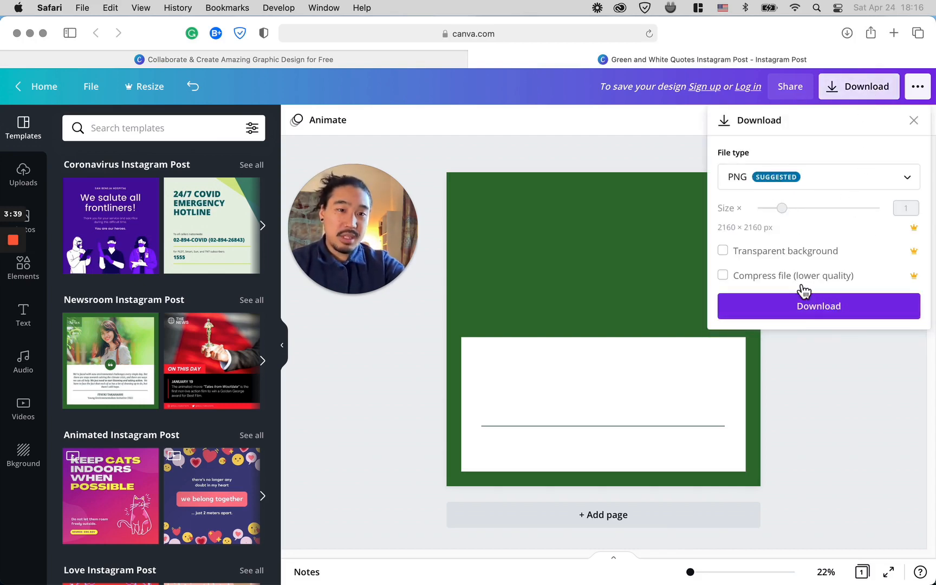
{"action": "left_click", "coordinate": [815, 307]}
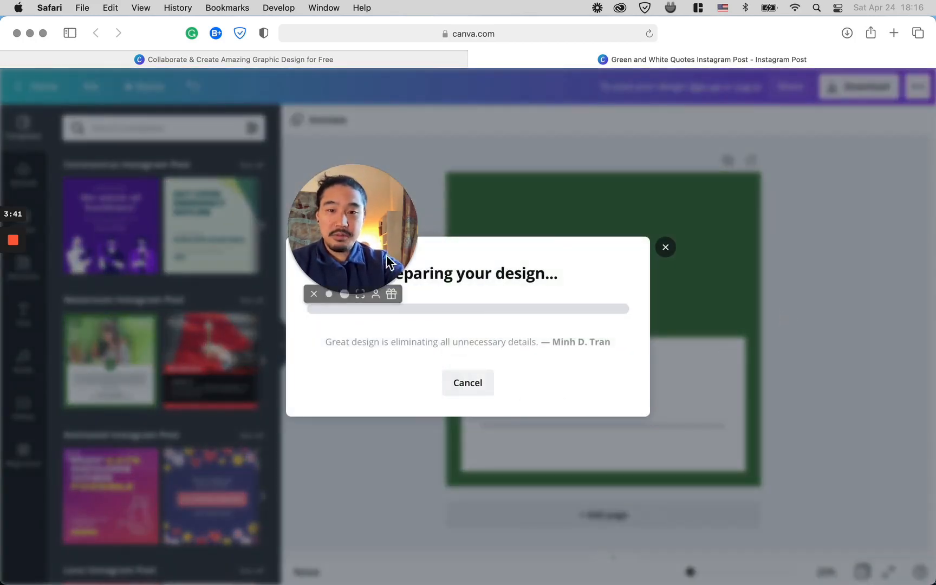
{"action": "left_click_drag", "start_coordinate": [316, 255], "coordinate": [710, 206]}
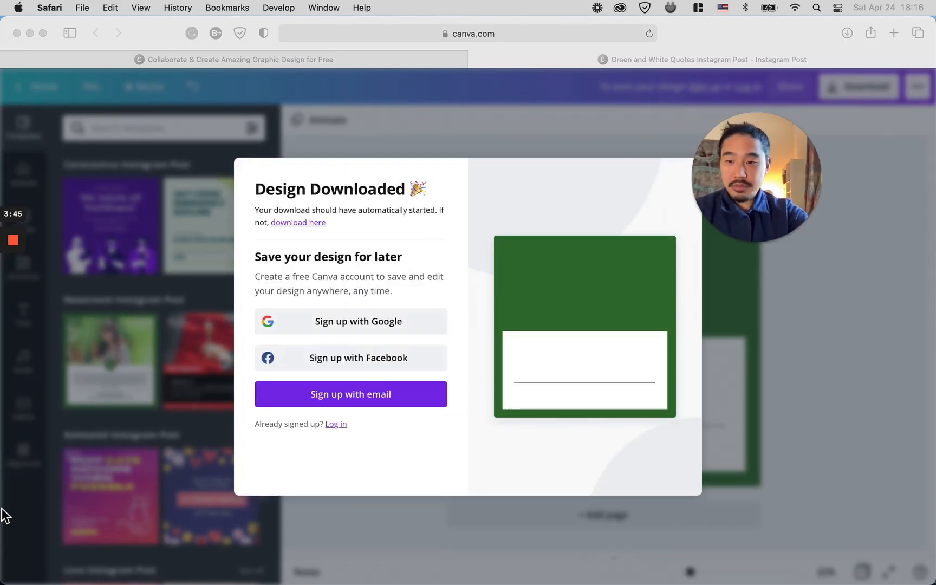
Step: Check the downloaded design in the Downloads stack
{"action": "mouse_move", "coordinate": [1, 528]}
{"action": "left_click", "coordinate": [26, 503]}
{"action": "left_click", "coordinate": [259, 254]}
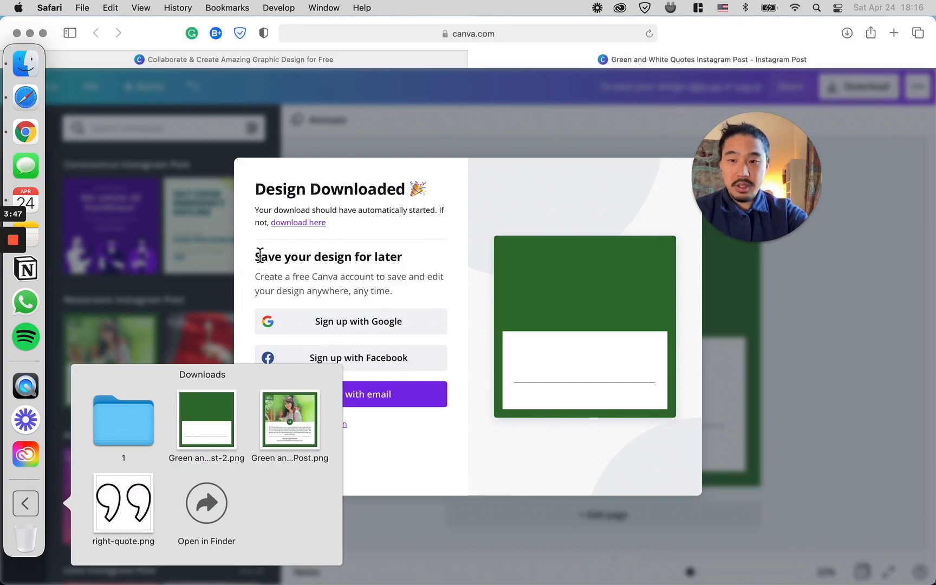
Step: Switch to Desktop 1 and open the minnow_Kenta_creative.mp4 upload in Milk Video
{"action": "key", "text": "ctrl+Up"}
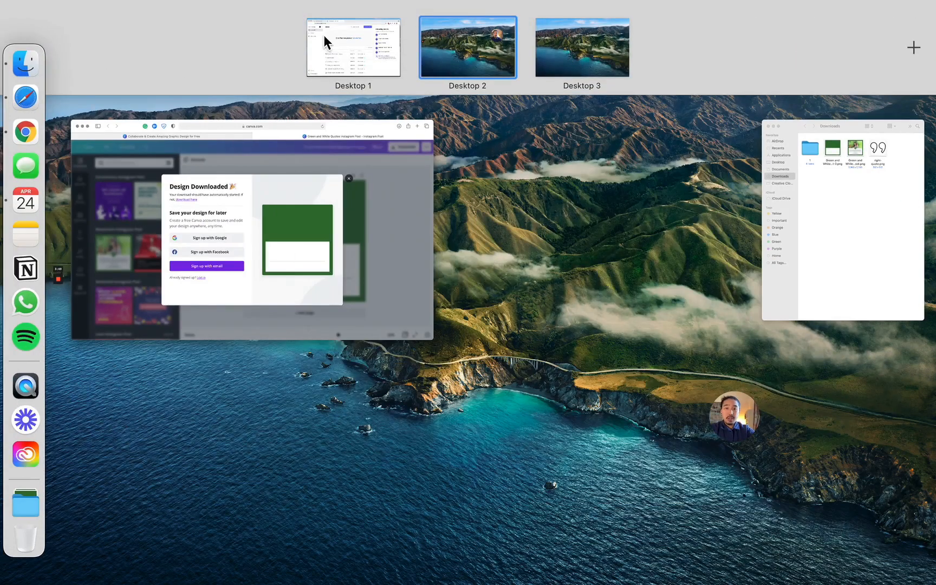
{"action": "left_click", "coordinate": [353, 48]}
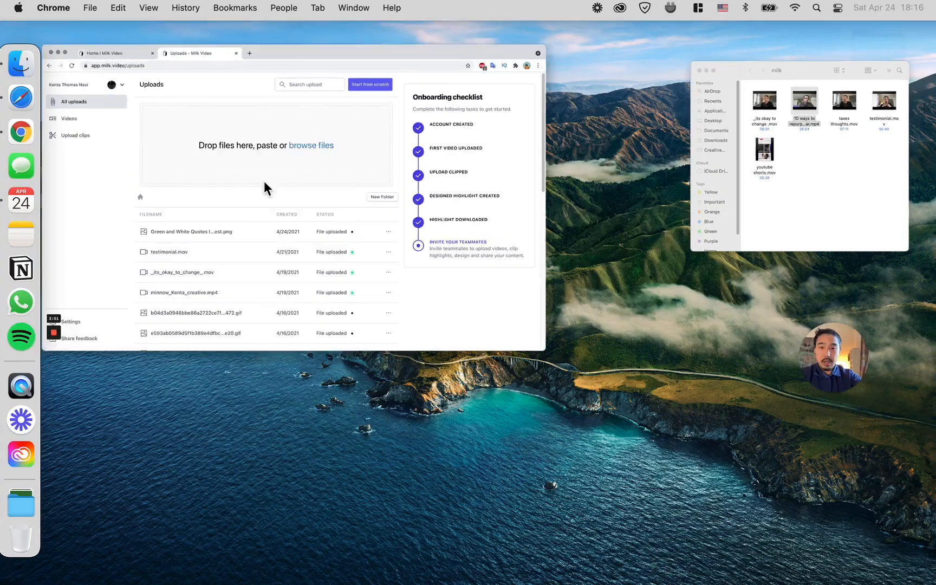
{"action": "left_click", "coordinate": [264, 182]}
{"action": "left_click_drag", "start_coordinate": [756, 164], "coordinate": [849, 444]}
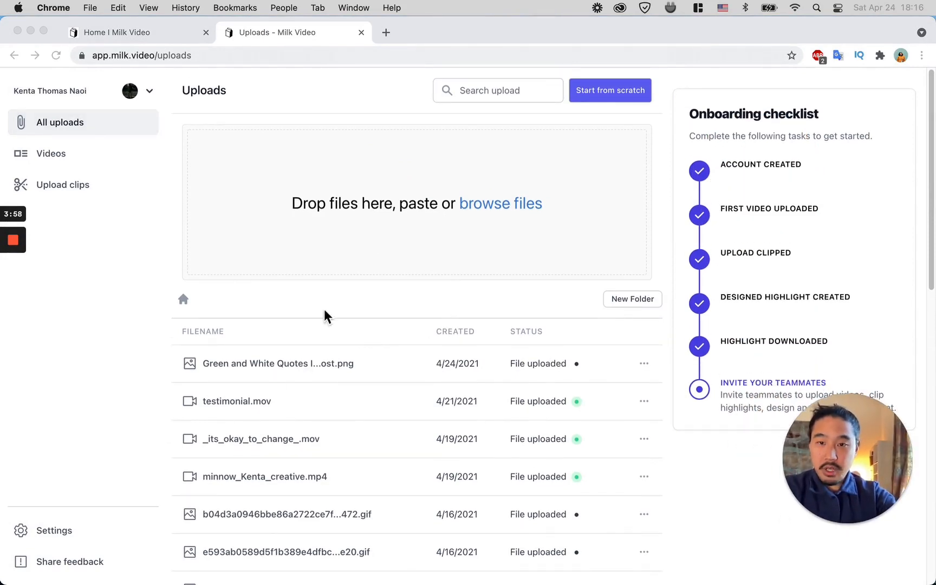
{"action": "scroll", "coordinate": [379, 498], "scroll_direction": "down", "scroll_amount": 1}
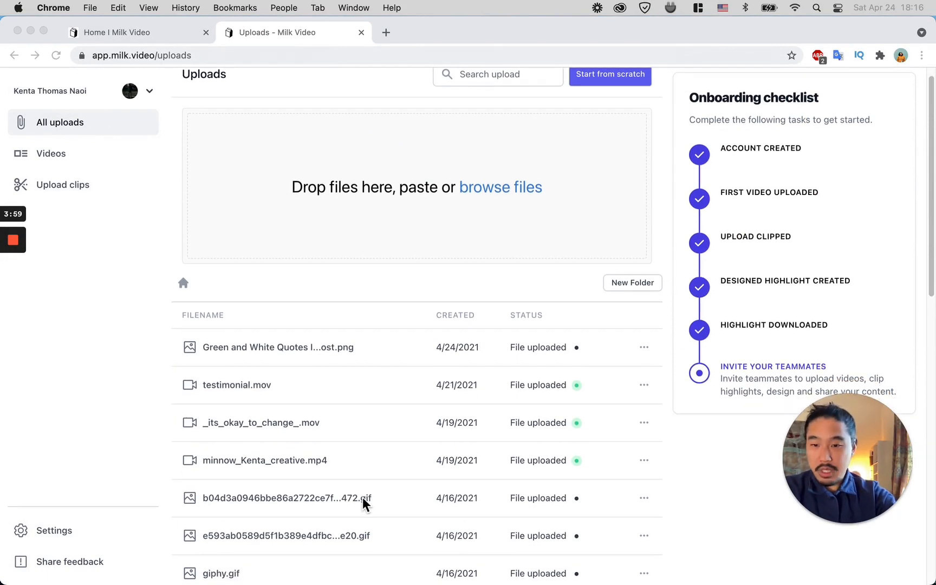
{"action": "left_click", "coordinate": [281, 468]}
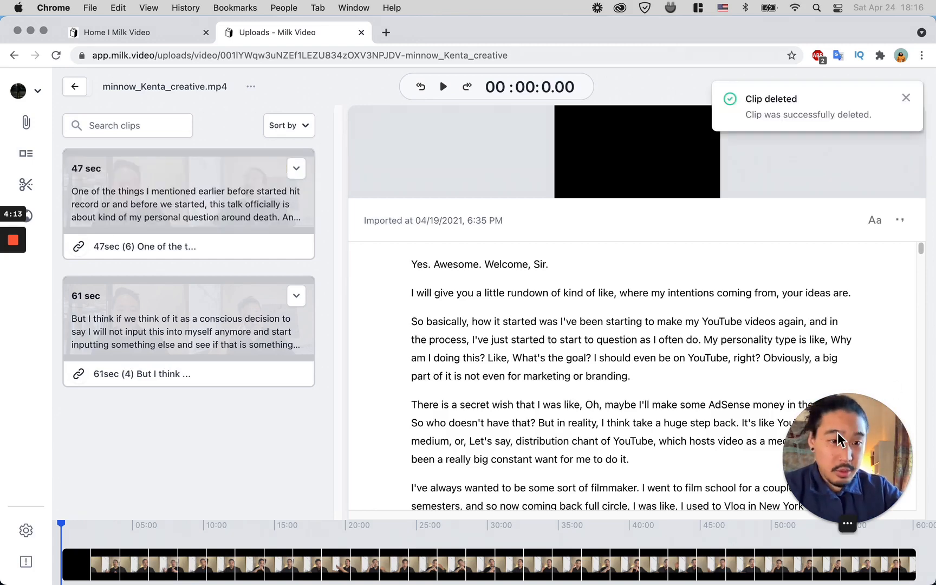
Step: Select the transcript paragraph beginning "The social media experiment" and clip it as a section
{"action": "left_click_drag", "start_coordinate": [851, 431], "coordinate": [93, 436]}
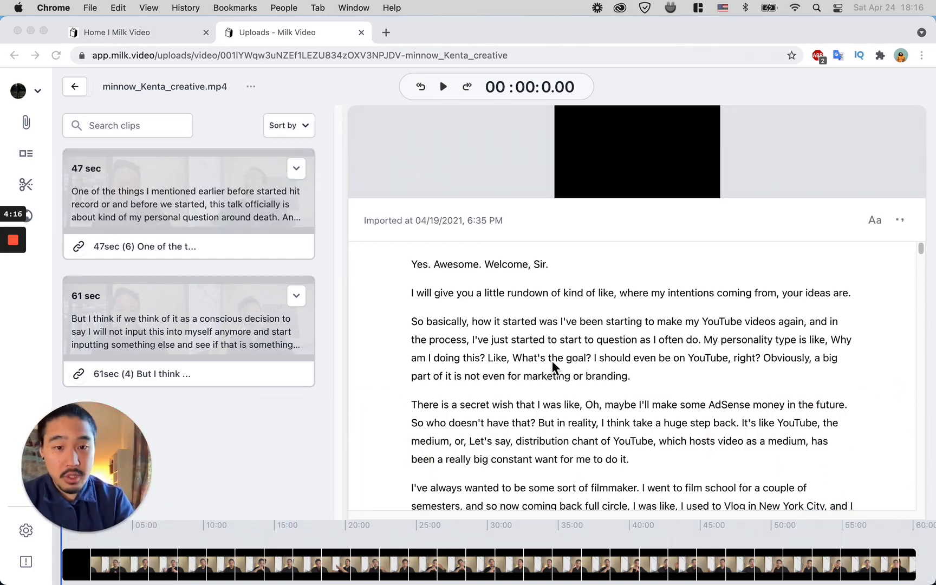
{"action": "scroll", "coordinate": [552, 361], "scroll_direction": "down", "scroll_amount": 8}
{"action": "scroll", "coordinate": [552, 361], "scroll_direction": "down", "scroll_amount": 12}
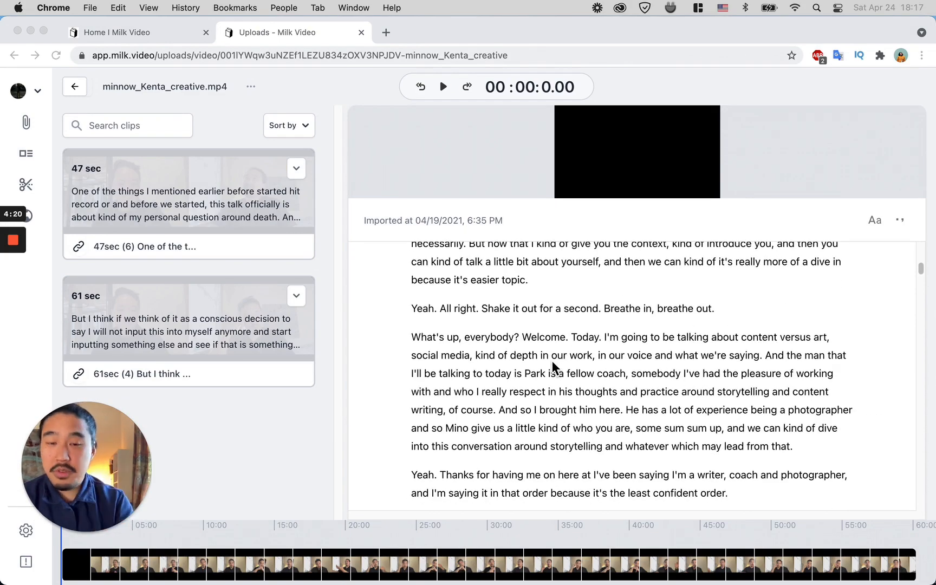
{"action": "scroll", "coordinate": [552, 361], "scroll_direction": "down", "scroll_amount": 5}
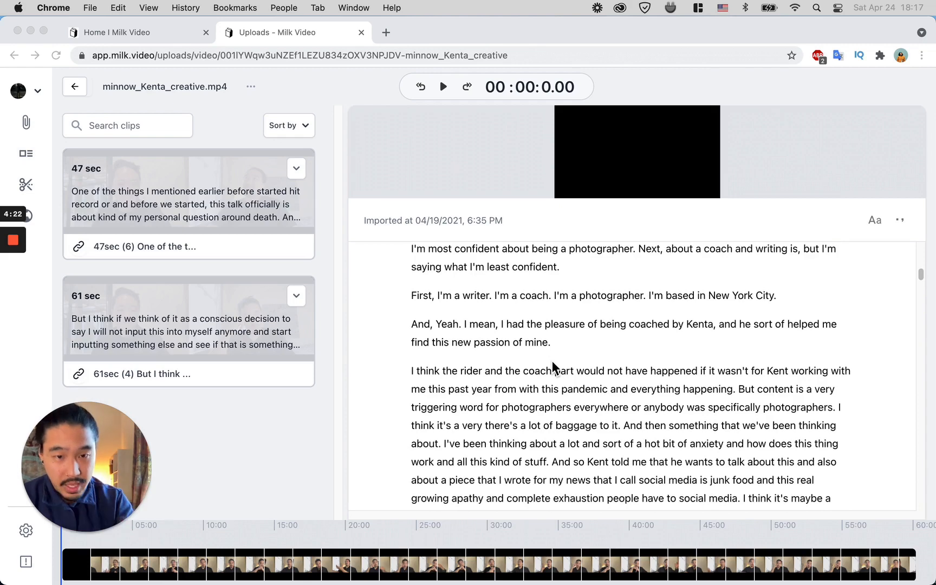
{"action": "scroll", "coordinate": [552, 361], "scroll_direction": "down", "scroll_amount": 6}
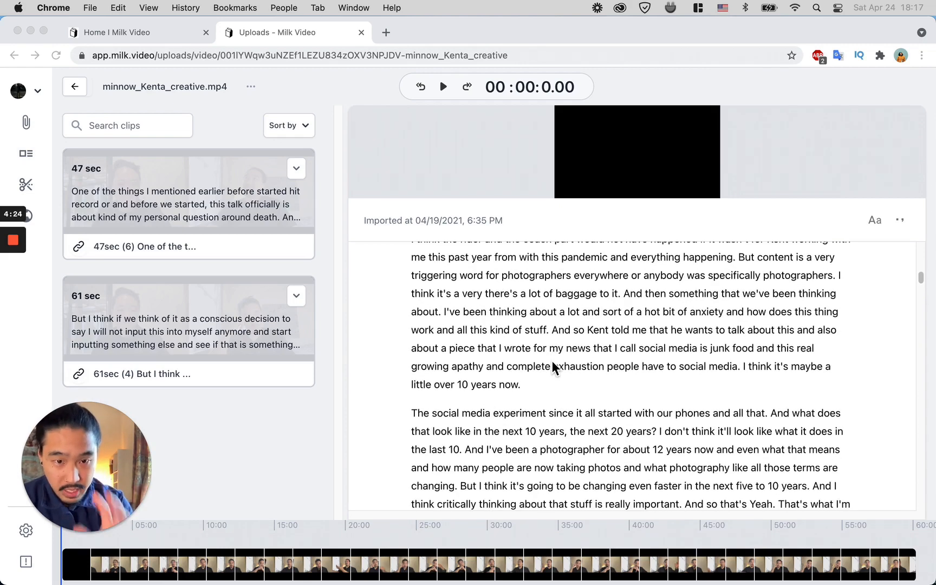
{"action": "left_click", "coordinate": [419, 303]}
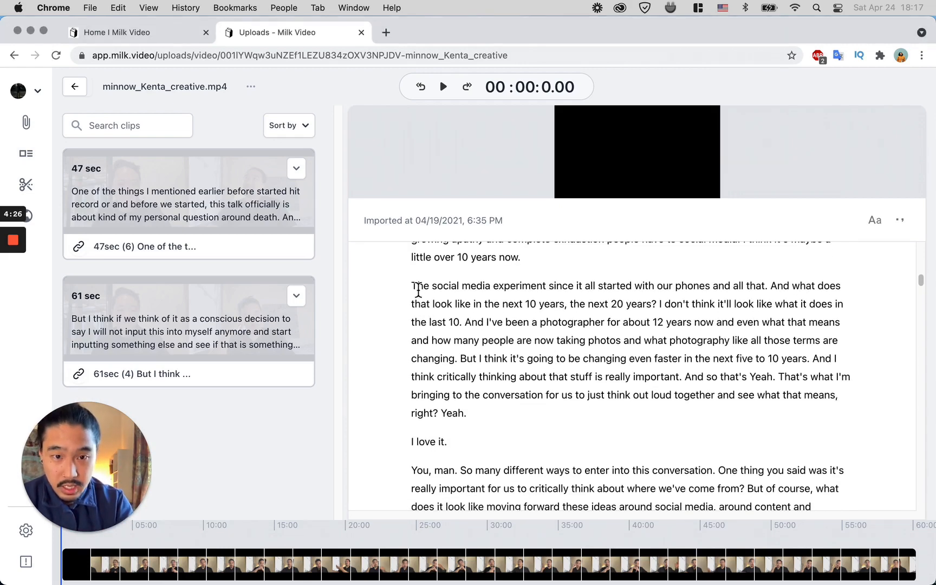
{"action": "left_click_drag", "start_coordinate": [415, 284], "coordinate": [484, 411]}
{"action": "left_click", "coordinate": [416, 291]}
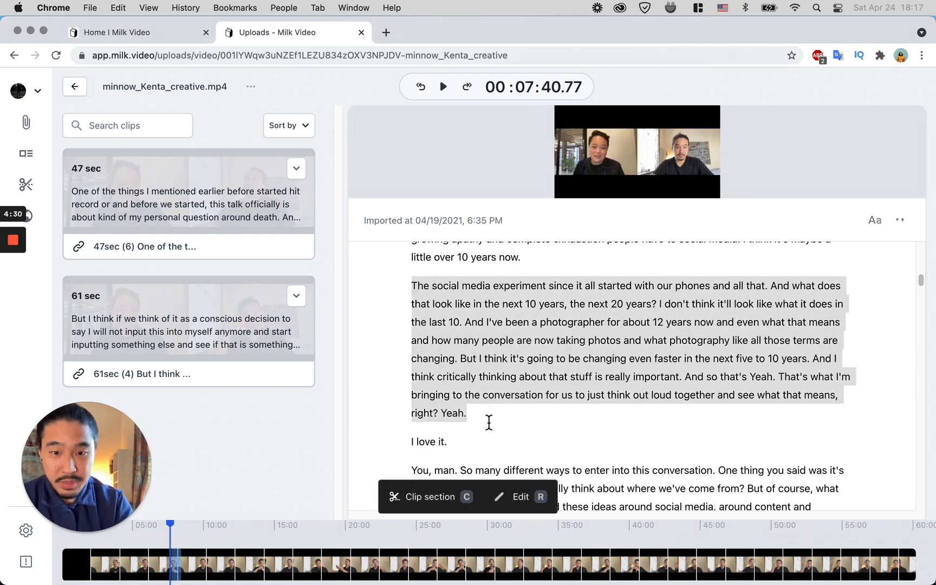
{"action": "key", "text": "c"}
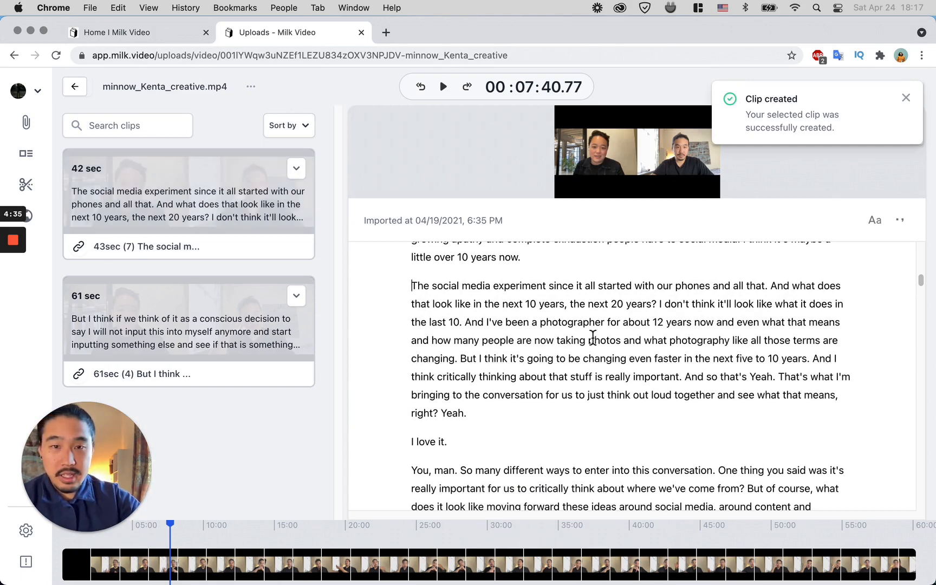
Step: Create a video from the new 43-second clip and start its export with Preview and download
{"action": "mouse_move", "coordinate": [229, 327]}
{"action": "mouse_move", "coordinate": [222, 218]}
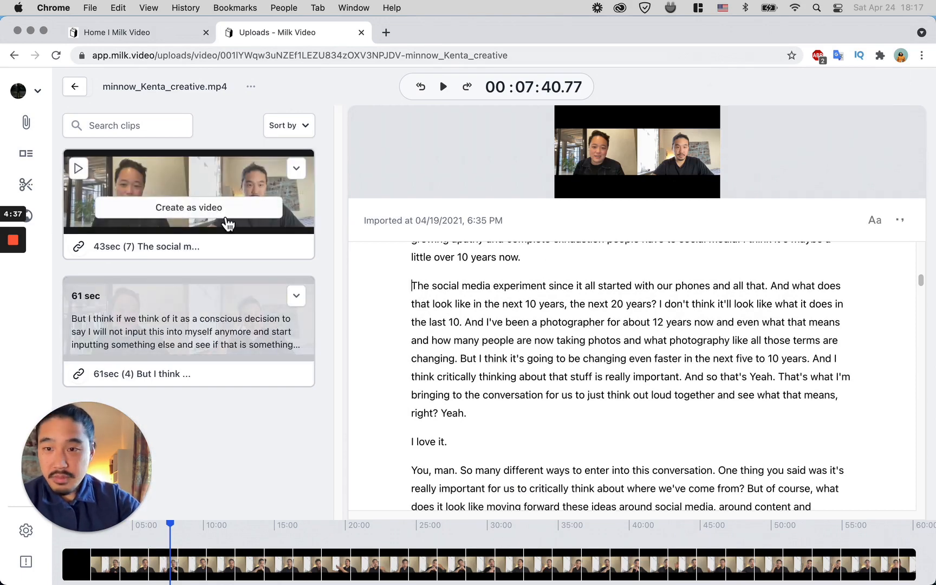
{"action": "left_click", "coordinate": [210, 220]}
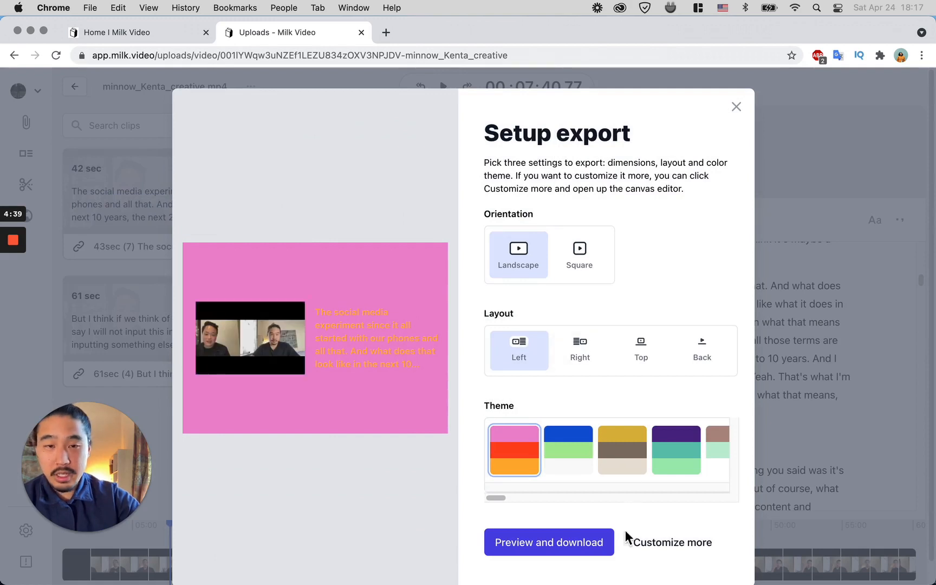
{"action": "left_click", "coordinate": [583, 266]}
{"action": "left_click", "coordinate": [559, 542]}
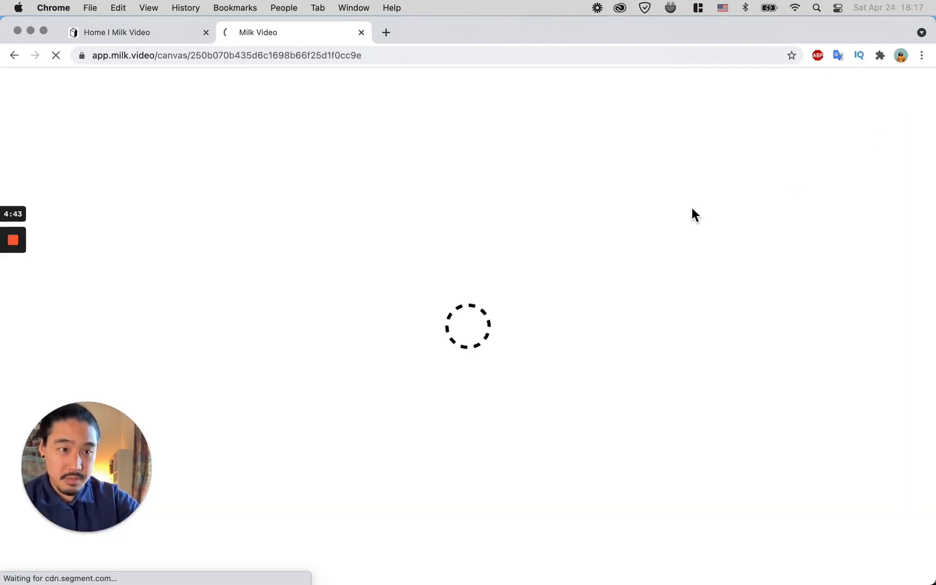
{"action": "left_click_drag", "start_coordinate": [93, 452], "coordinate": [846, 438]}
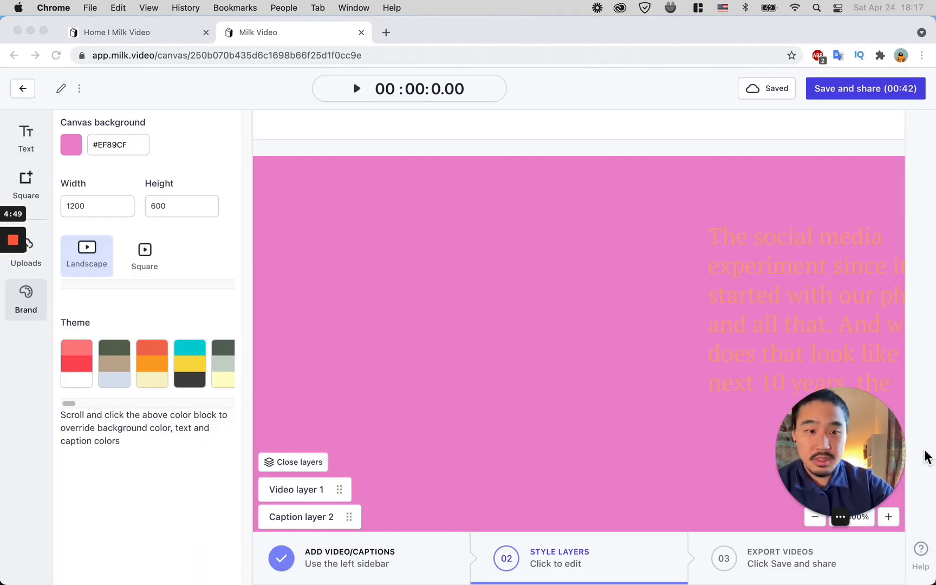
{"action": "left_click_drag", "start_coordinate": [839, 450], "coordinate": [841, 180]}
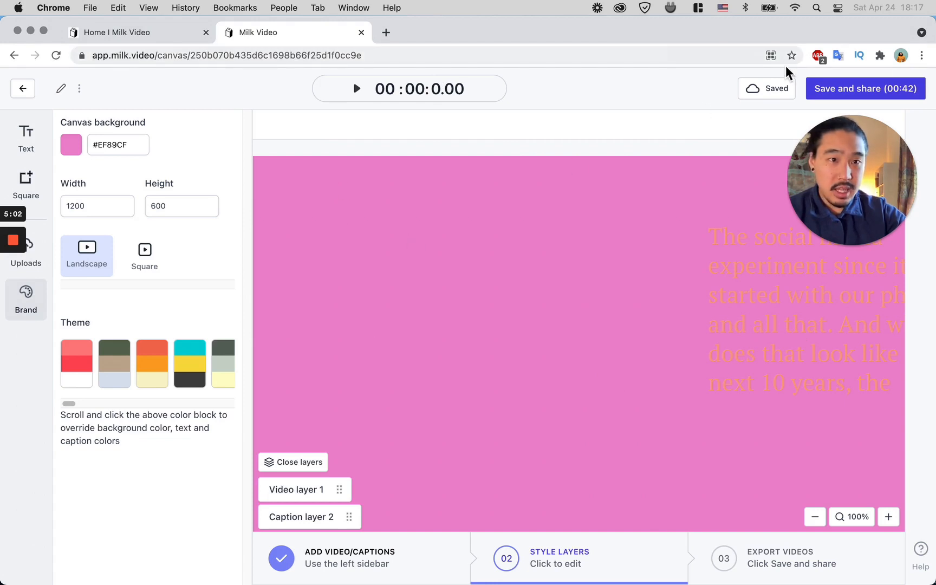
{"action": "left_click", "coordinate": [777, 60]}
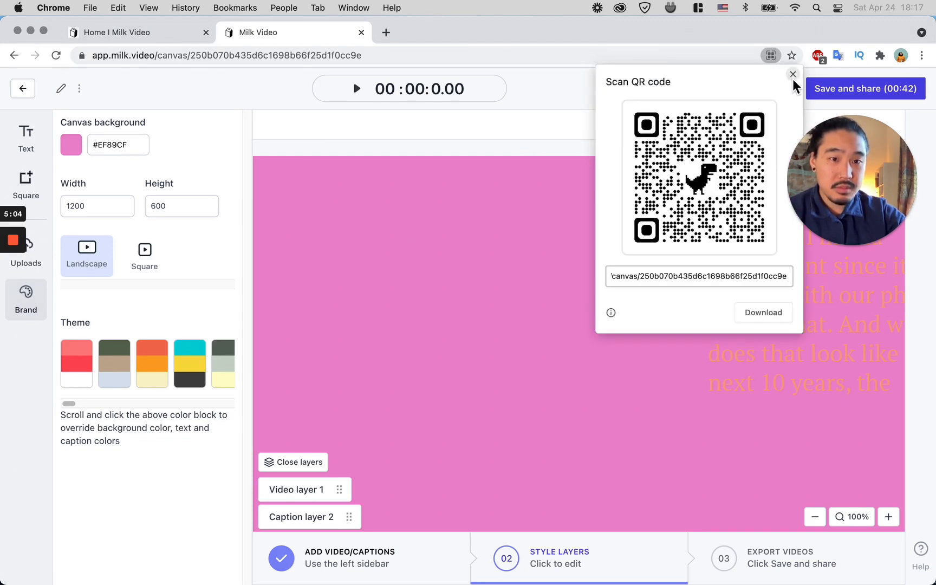
{"action": "left_click", "coordinate": [793, 75]}
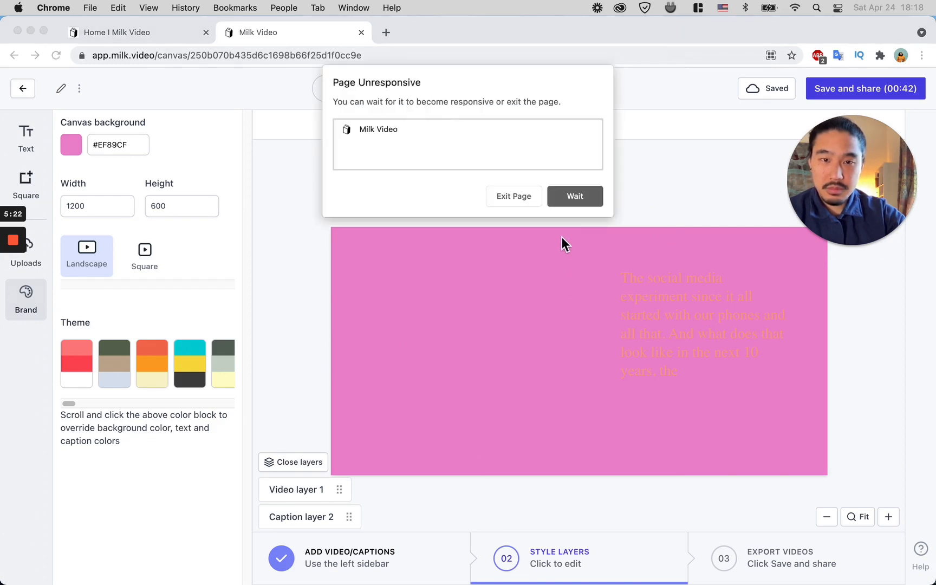
{"action": "left_click", "coordinate": [569, 203]}
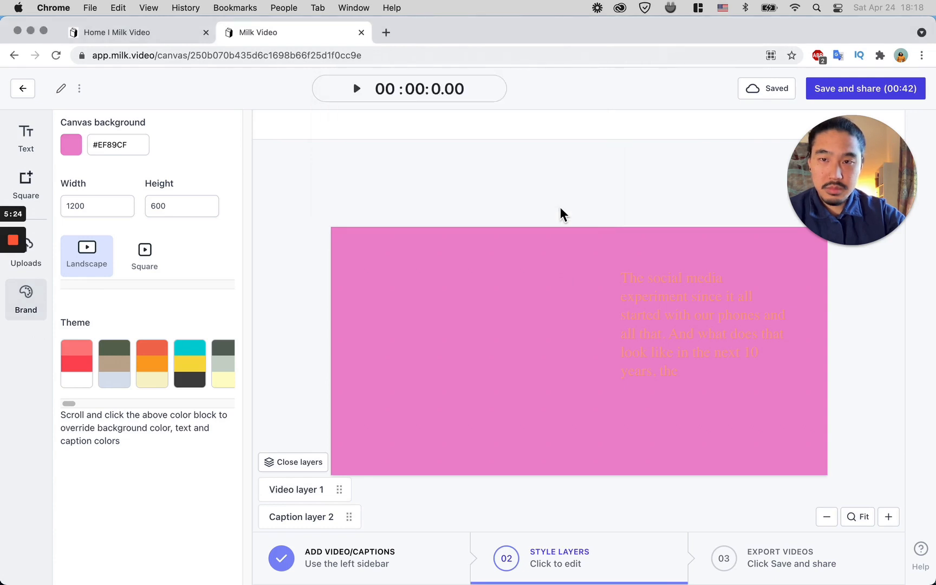
Step: Upload the Green and White Quotes ...Post-2.png design from the Downloads folder to the media library
{"action": "left_click_drag", "start_coordinate": [544, 434], "coordinate": [517, 276]}
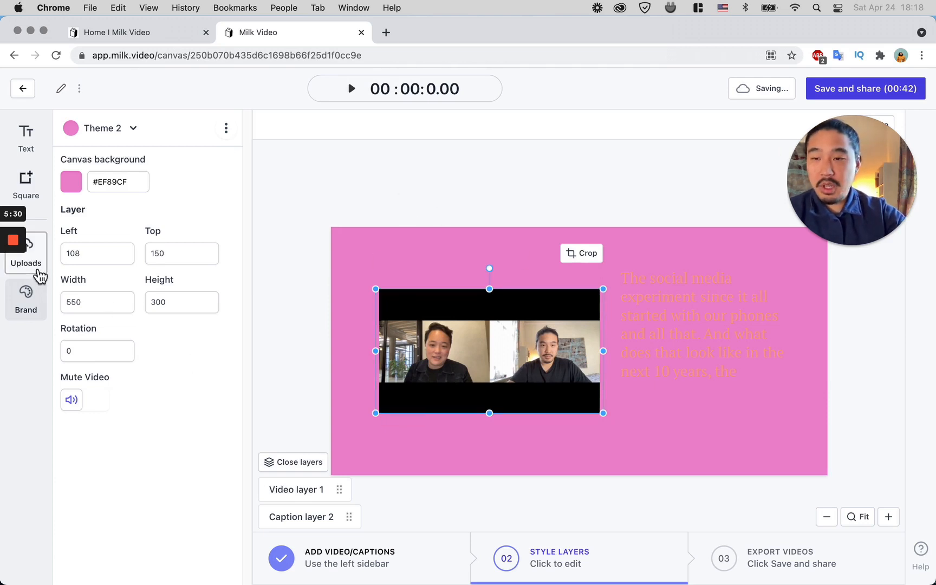
{"action": "left_click", "coordinate": [39, 276]}
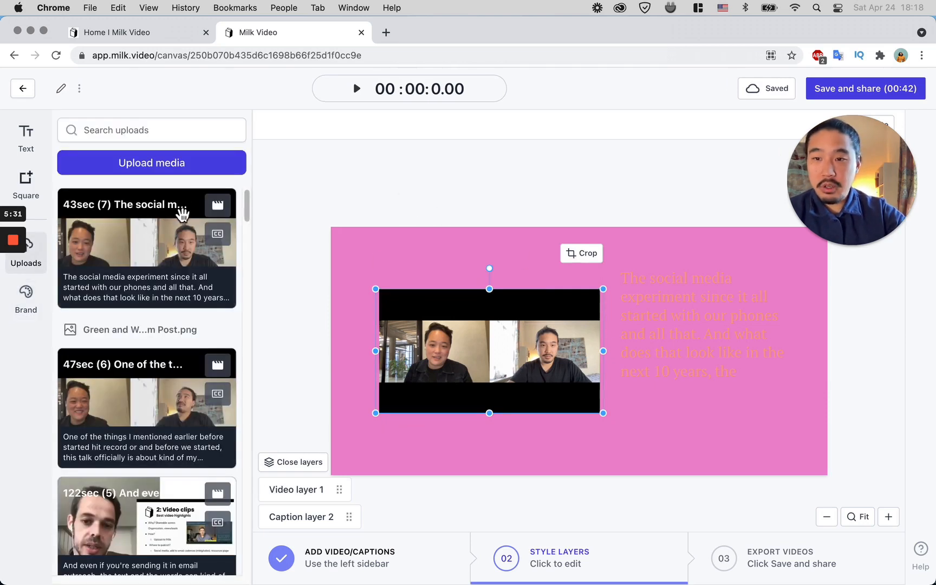
{"action": "left_click", "coordinate": [164, 169]}
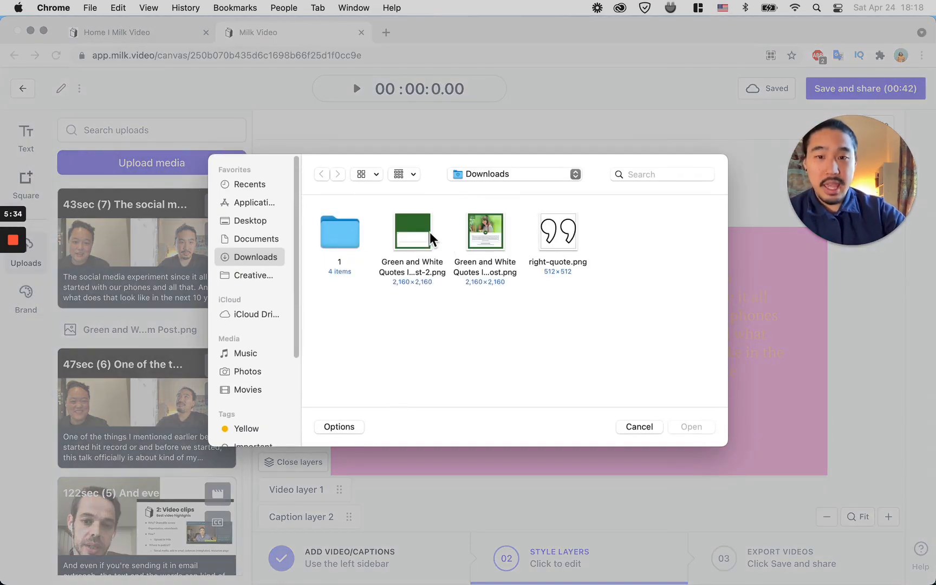
{"action": "left_click", "coordinate": [422, 237]}
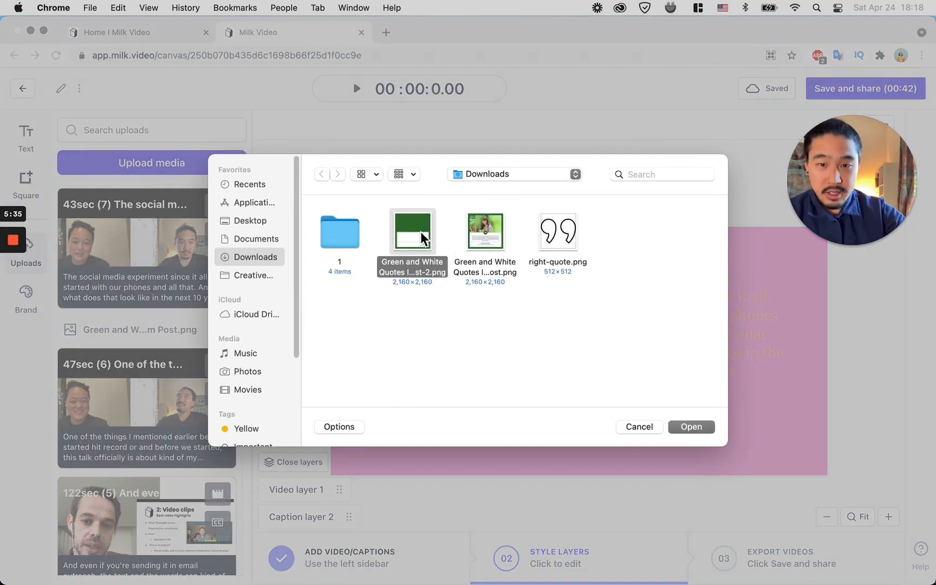
{"action": "left_click", "coordinate": [691, 427]}
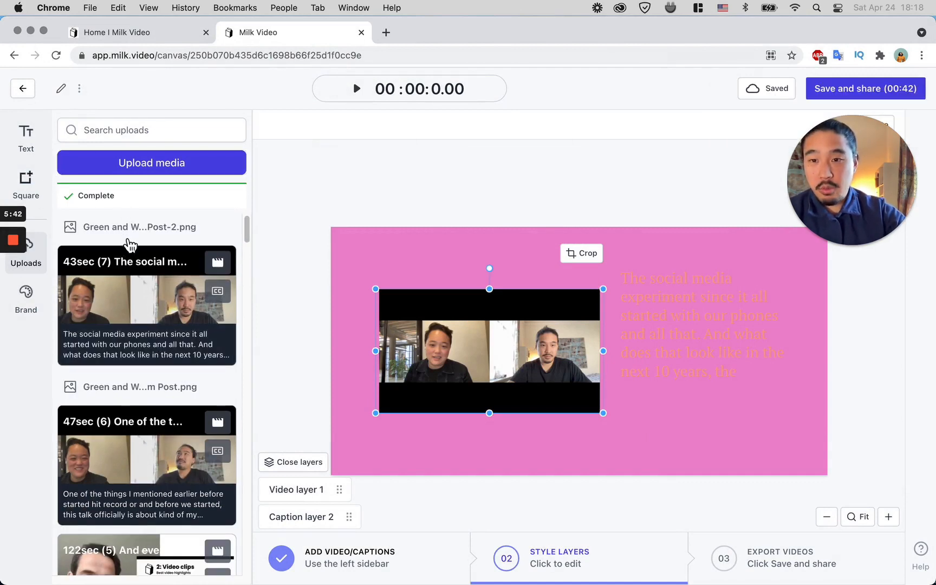
Step: Insert the uploaded quote image onto the canvas and switch the canvas to Square format
{"action": "mouse_move", "coordinate": [126, 237]}
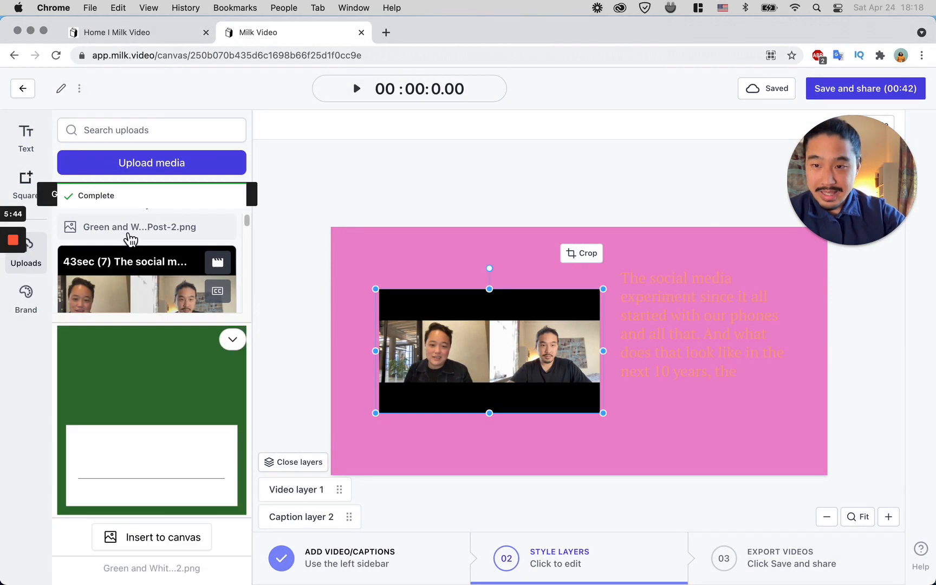
{"action": "left_click", "coordinate": [163, 537]}
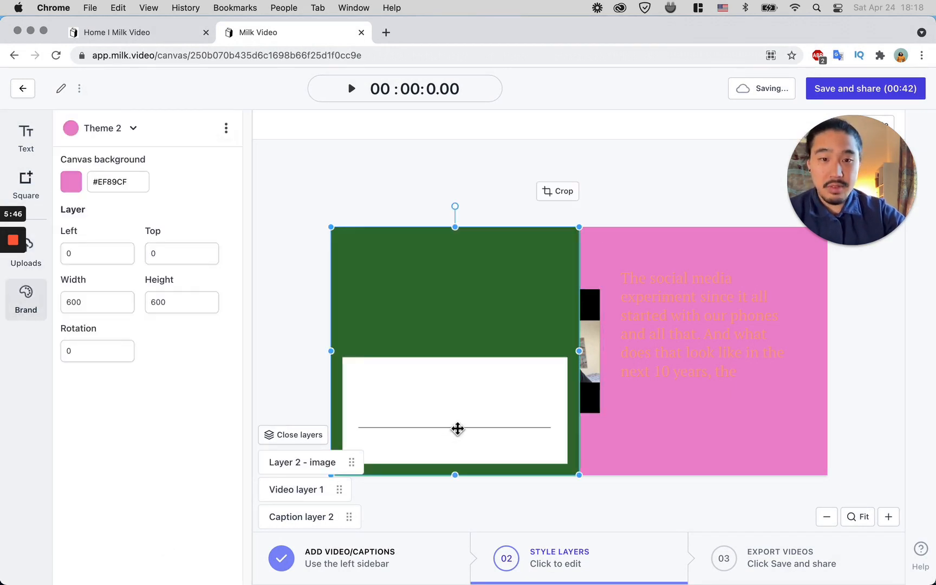
{"action": "left_click", "coordinate": [317, 243]}
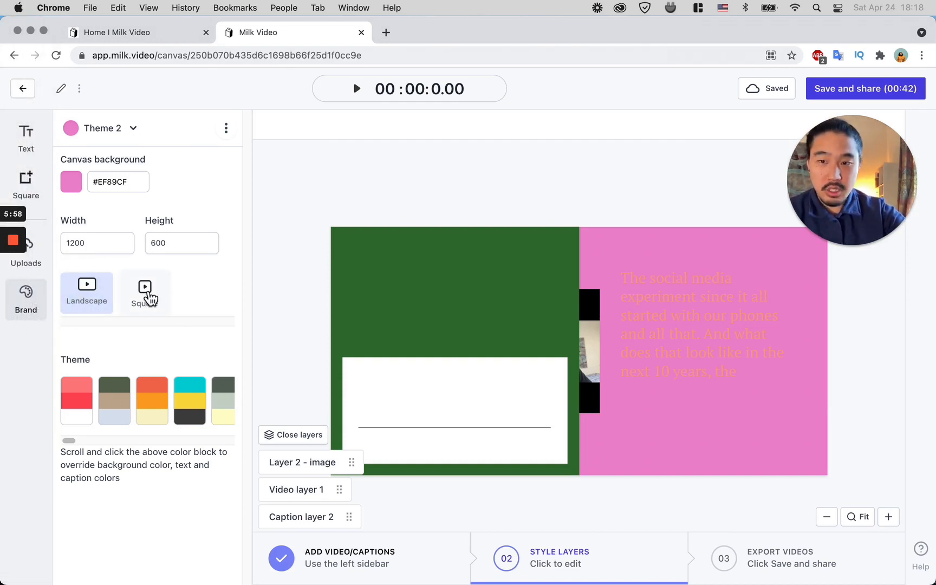
{"action": "left_click", "coordinate": [147, 295]}
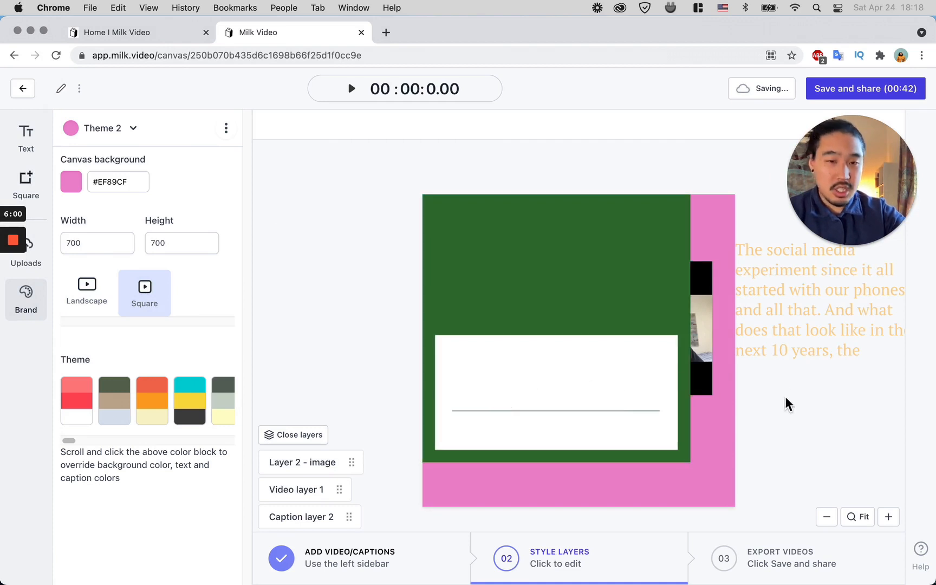
Step: Resize the quote image to fill the whole 700 × 700 square canvas
{"action": "left_click", "coordinate": [619, 391]}
{"action": "left_click_drag", "start_coordinate": [684, 457], "coordinate": [735, 510]}
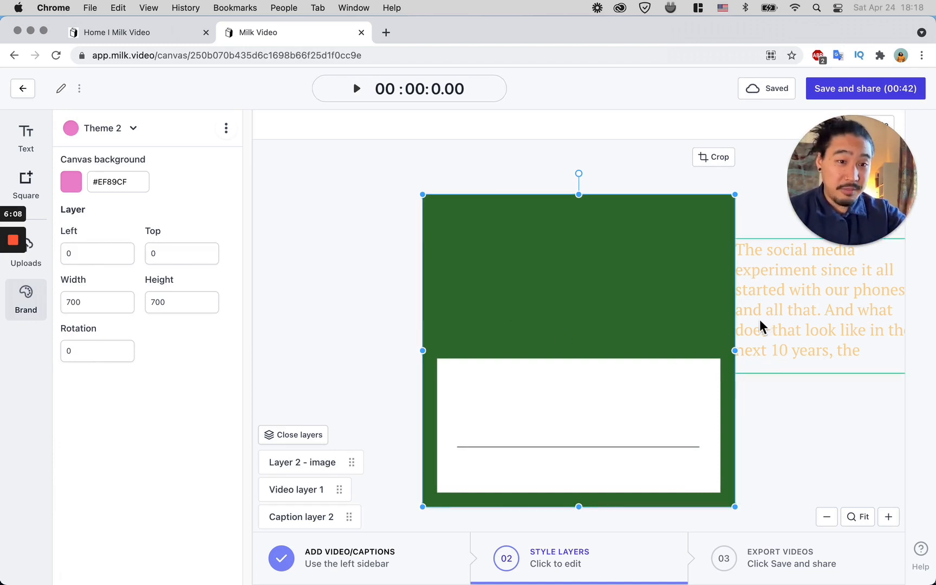
Step: Move the caption aside and send the quote image layer to the bottom of the layer order
{"action": "left_click_drag", "start_coordinate": [768, 322], "coordinate": [678, 291]}
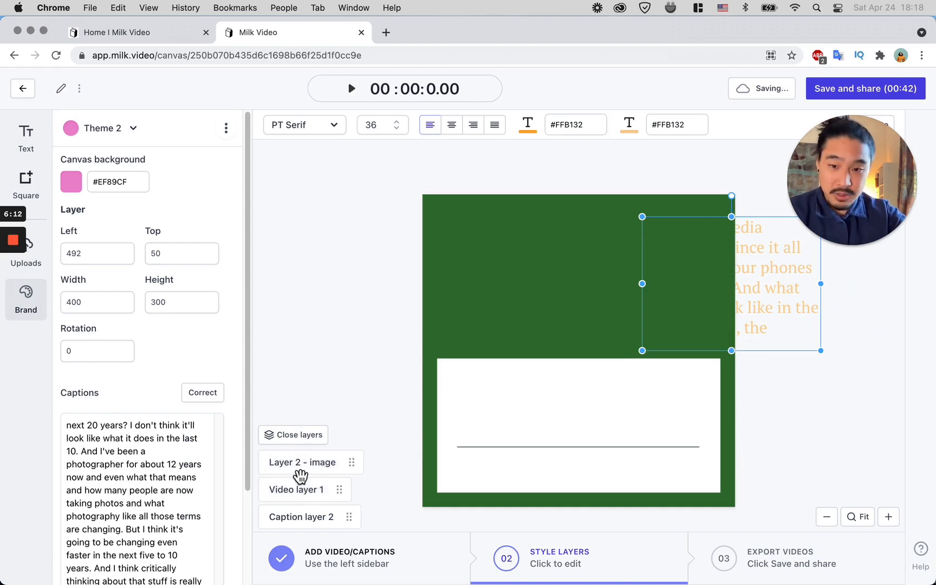
{"action": "left_click_drag", "start_coordinate": [353, 464], "coordinate": [352, 525]}
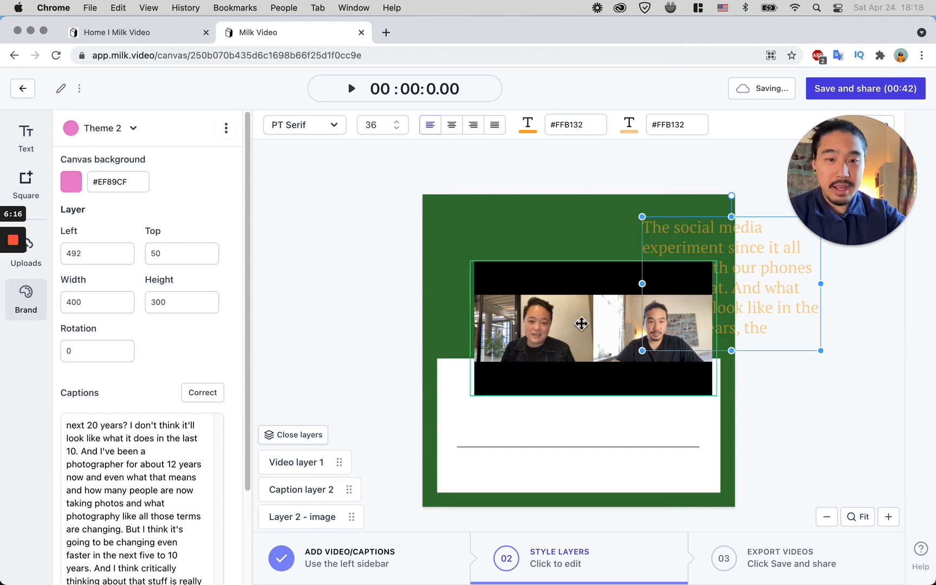
Step: Place the video near the top of the quote frame and move the caption beside it
{"action": "left_click_drag", "start_coordinate": [744, 255], "coordinate": [816, 315]}
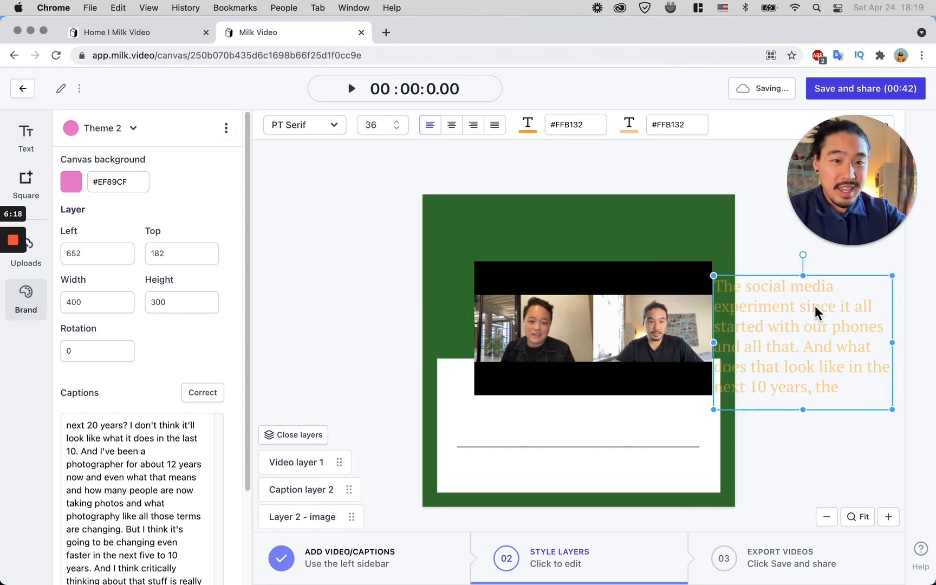
{"action": "left_click_drag", "start_coordinate": [575, 299], "coordinate": [546, 251]}
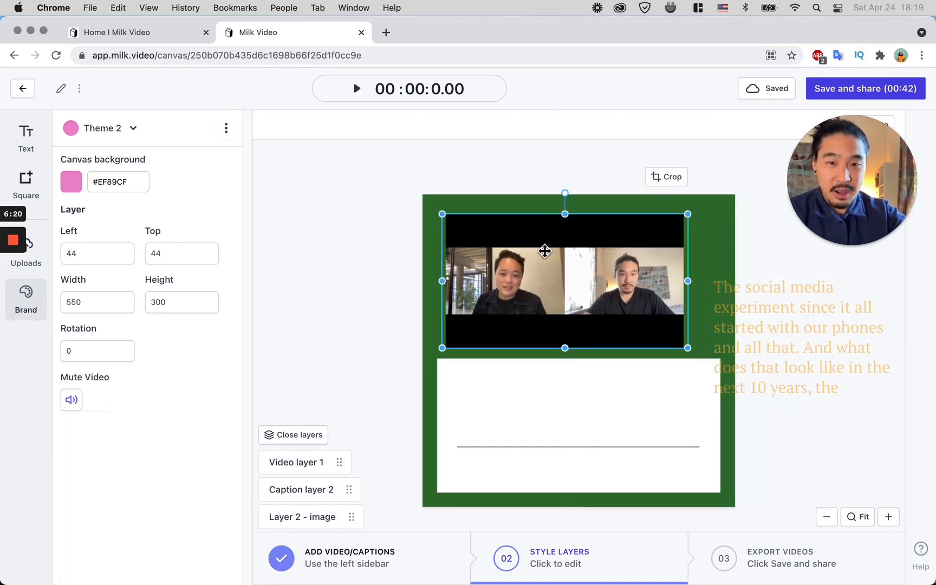
{"action": "left_click_drag", "start_coordinate": [790, 286], "coordinate": [768, 314]}
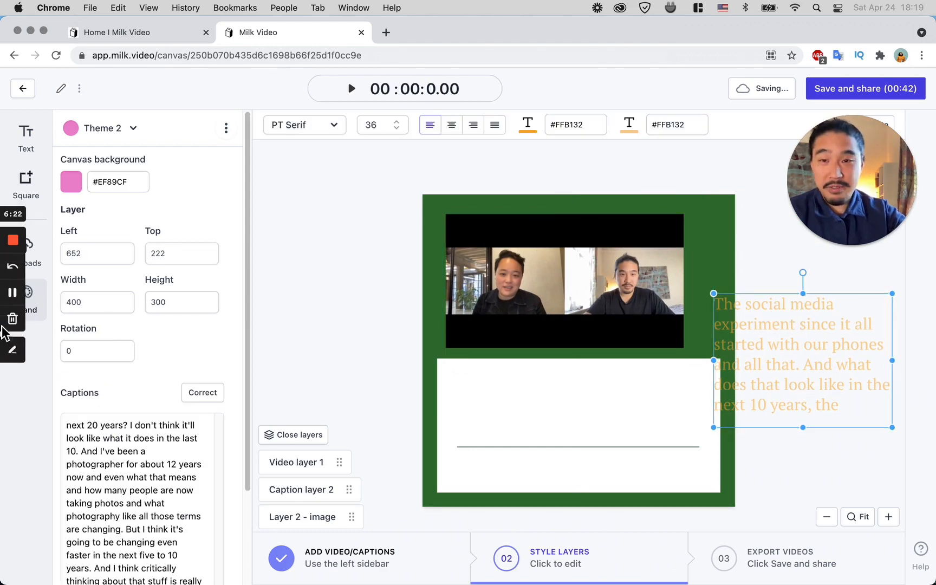
Step: Open the downloaded Canva design in Preview and shrink its window for reference
{"action": "mouse_move", "coordinate": [3, 332]}
{"action": "left_click", "coordinate": [35, 495]}
{"action": "left_click", "coordinate": [309, 436]}
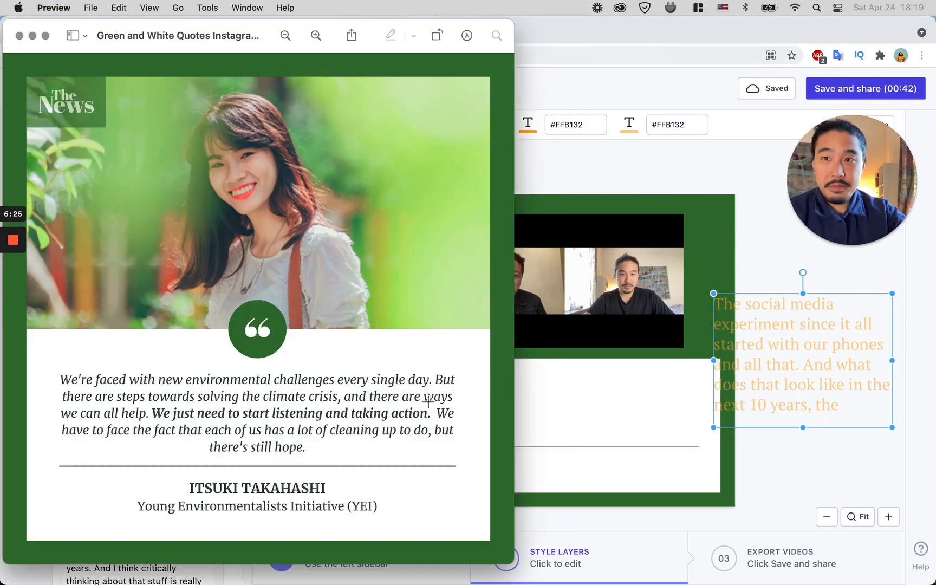
{"action": "left_click_drag", "start_coordinate": [509, 565], "coordinate": [361, 235]}
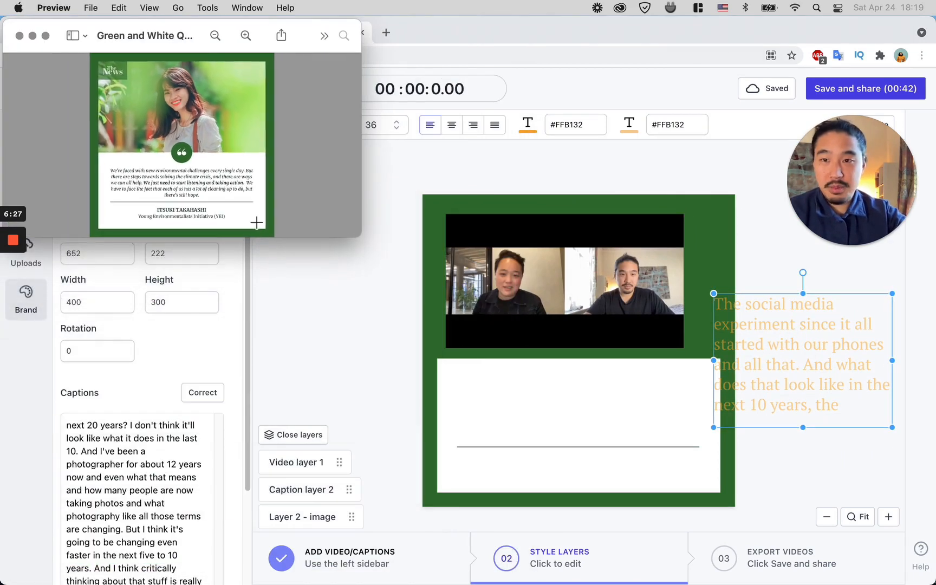
{"action": "left_click", "coordinate": [290, 37]}
{"action": "left_click", "coordinate": [311, 164]}
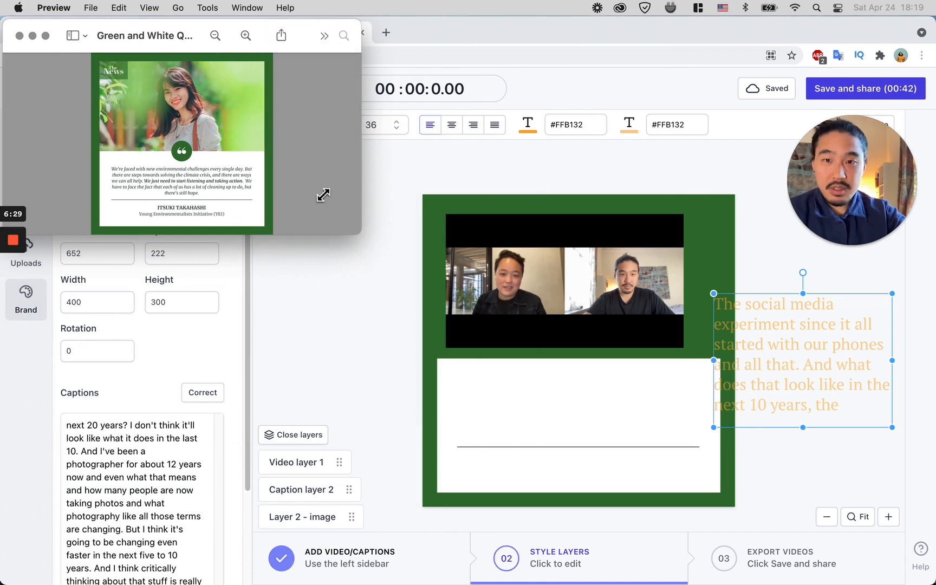
Step: Enlarge and align the video to fill the top area of the frame, about 655 × 358 at 23, 26
{"action": "left_click", "coordinate": [566, 321]}
{"action": "left_click_drag", "start_coordinate": [528, 294], "coordinate": [523, 302]}
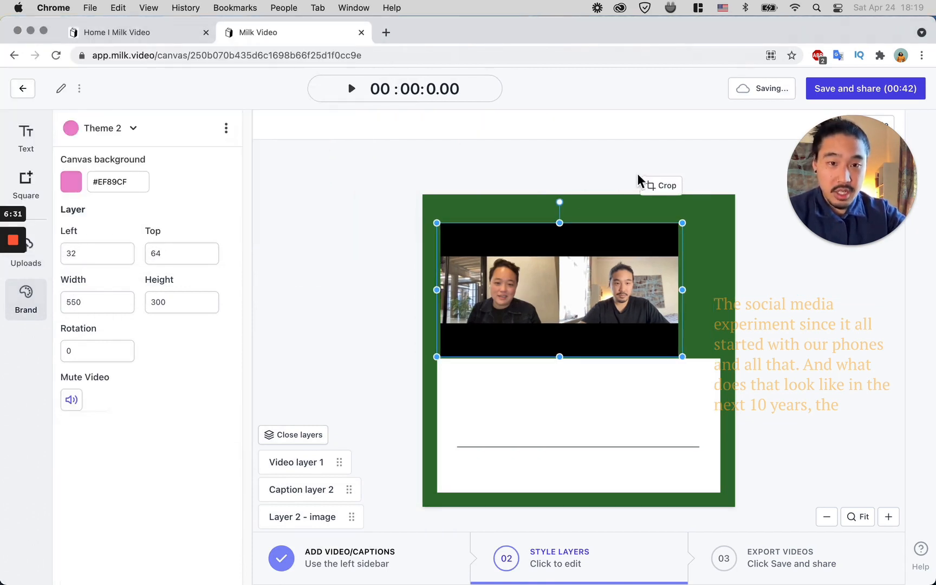
{"action": "left_click_drag", "start_coordinate": [684, 291], "coordinate": [731, 293]}
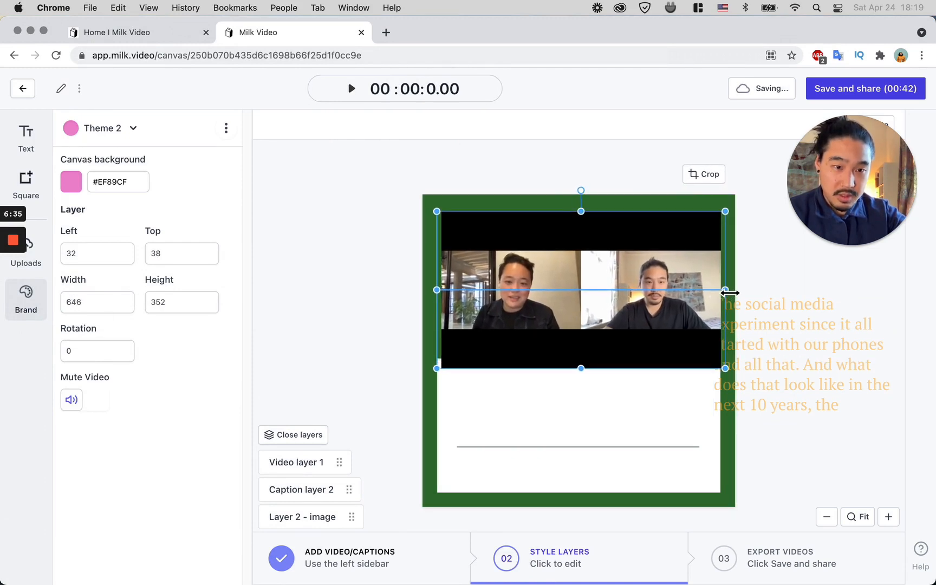
{"action": "left_click_drag", "start_coordinate": [612, 309], "coordinate": [611, 314]}
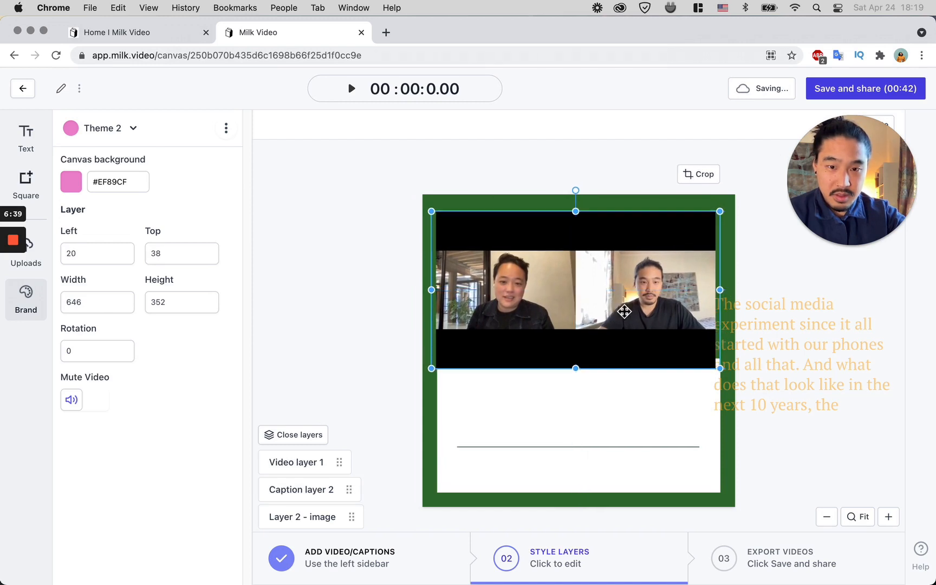
{"action": "left_click_drag", "start_coordinate": [754, 378], "coordinate": [729, 313]}
{"action": "left_click_drag", "start_coordinate": [688, 286], "coordinate": [693, 291]}
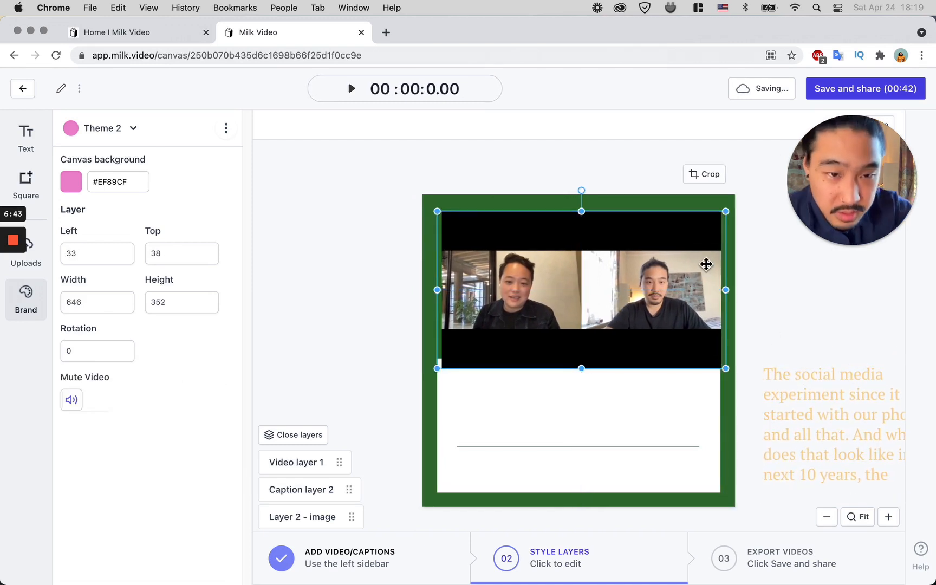
{"action": "left_click_drag", "start_coordinate": [547, 305], "coordinate": [545, 307]}
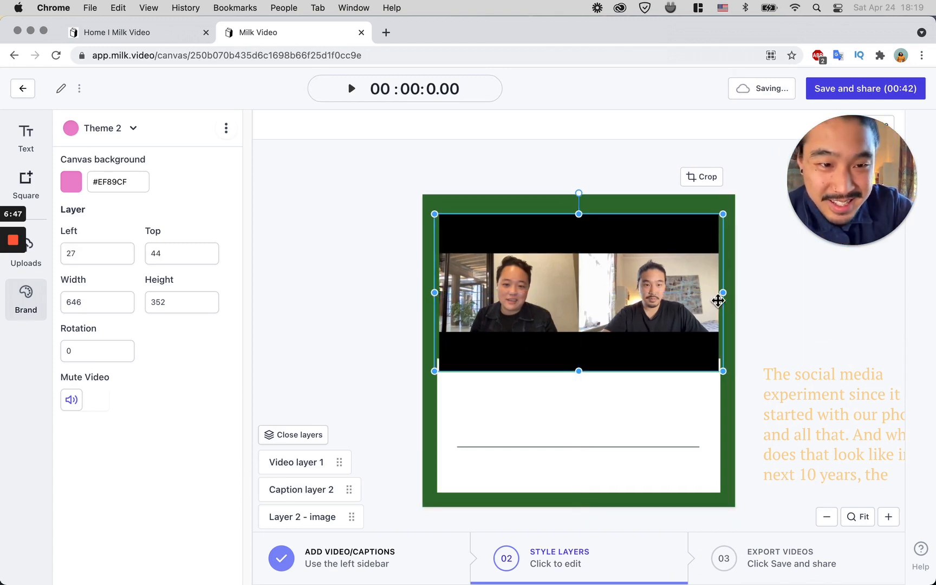
{"action": "left_click_drag", "start_coordinate": [728, 297], "coordinate": [732, 298]}
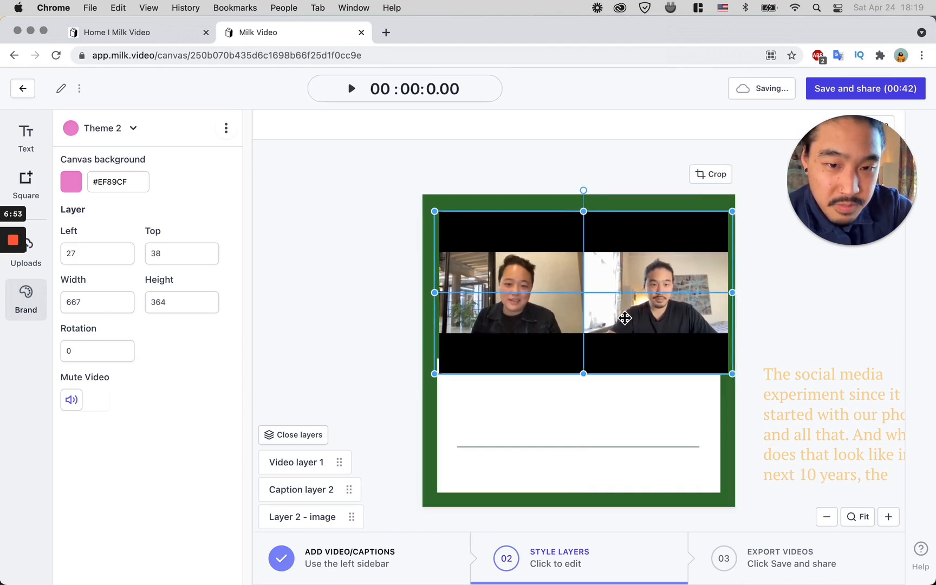
{"action": "left_click_drag", "start_coordinate": [626, 313], "coordinate": [623, 309]}
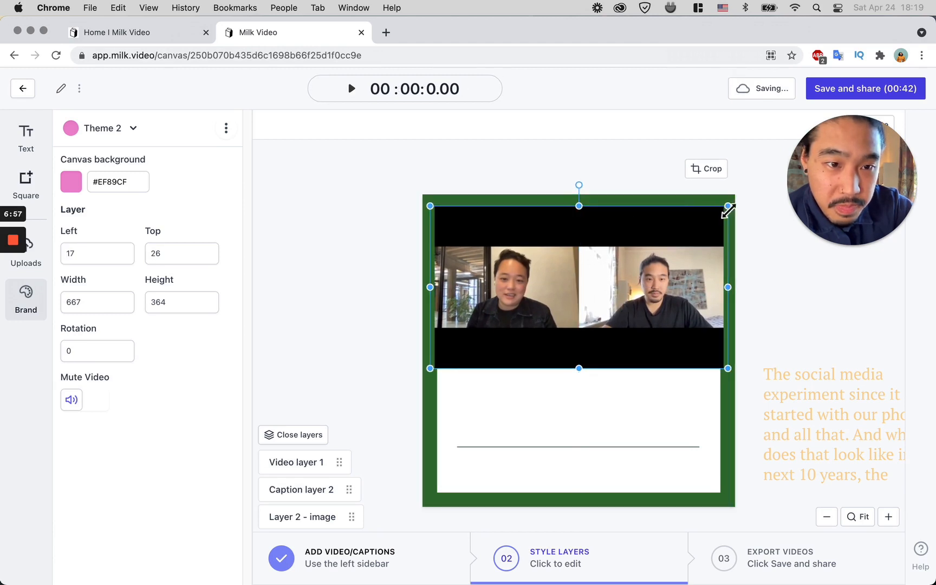
{"action": "left_click_drag", "start_coordinate": [727, 210], "coordinate": [724, 211]}
{"action": "left_click_drag", "start_coordinate": [651, 249], "coordinate": [655, 246]}
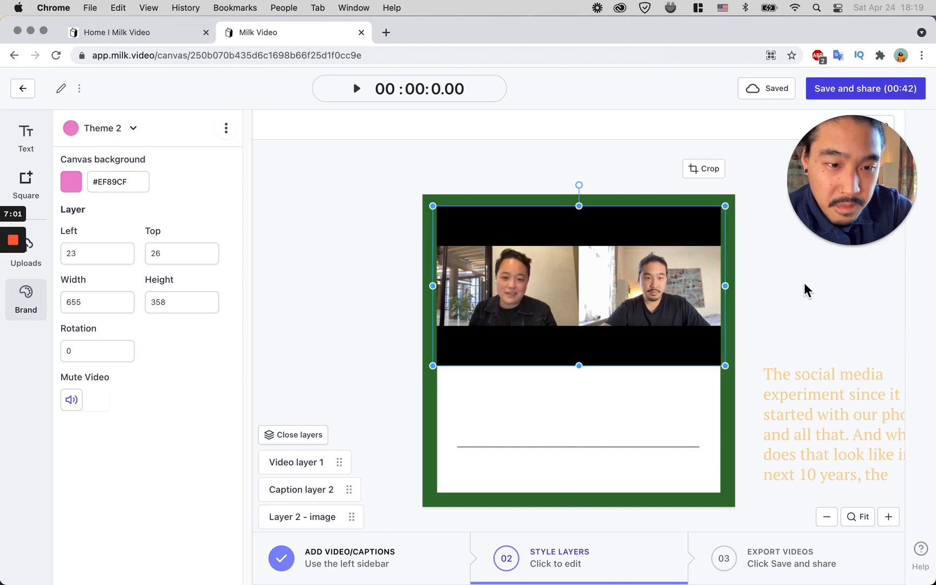
Step: Move the caption into the white box, resize it to about 541 × 118, and center-align its text
{"action": "left_click", "coordinate": [801, 291]}
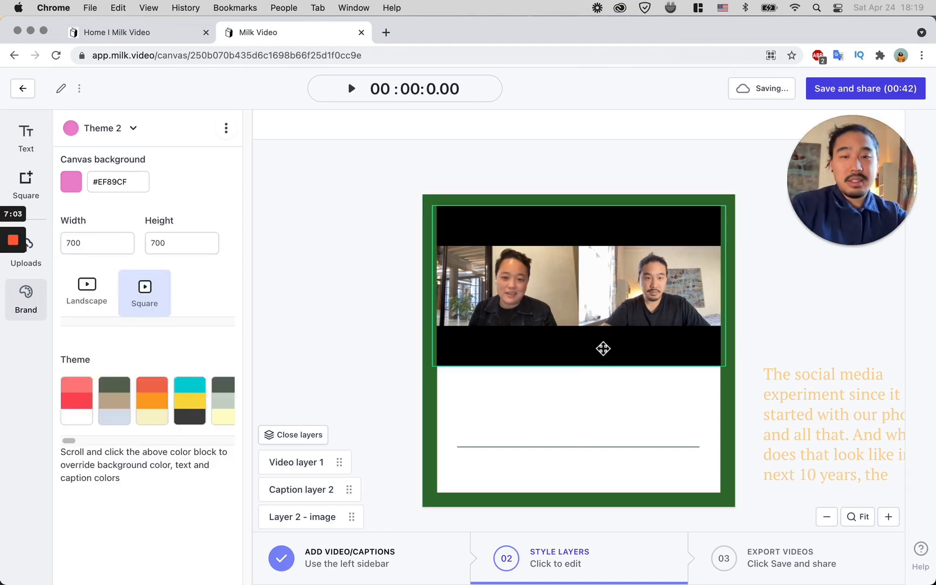
{"action": "left_click", "coordinate": [585, 338]}
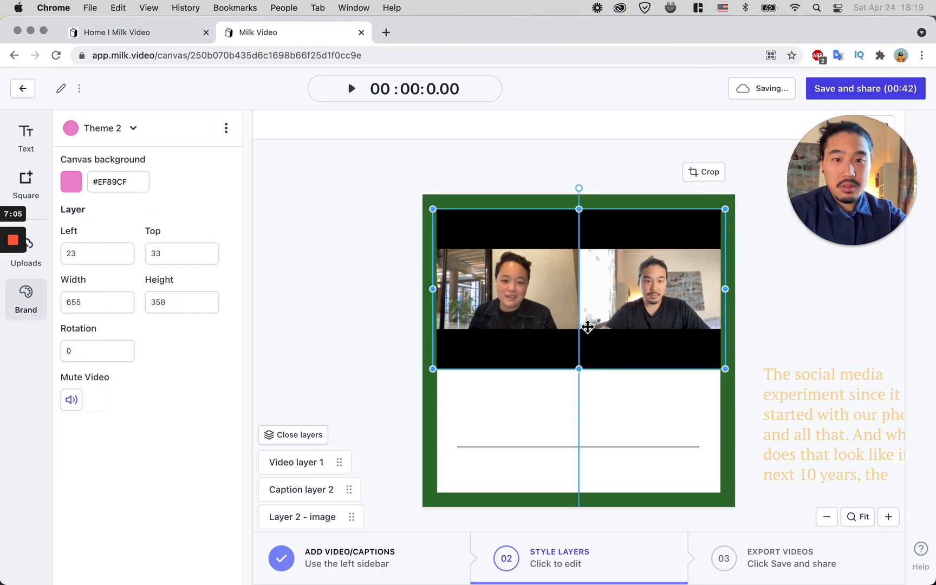
{"action": "left_click_drag", "start_coordinate": [815, 371], "coordinate": [504, 396]}
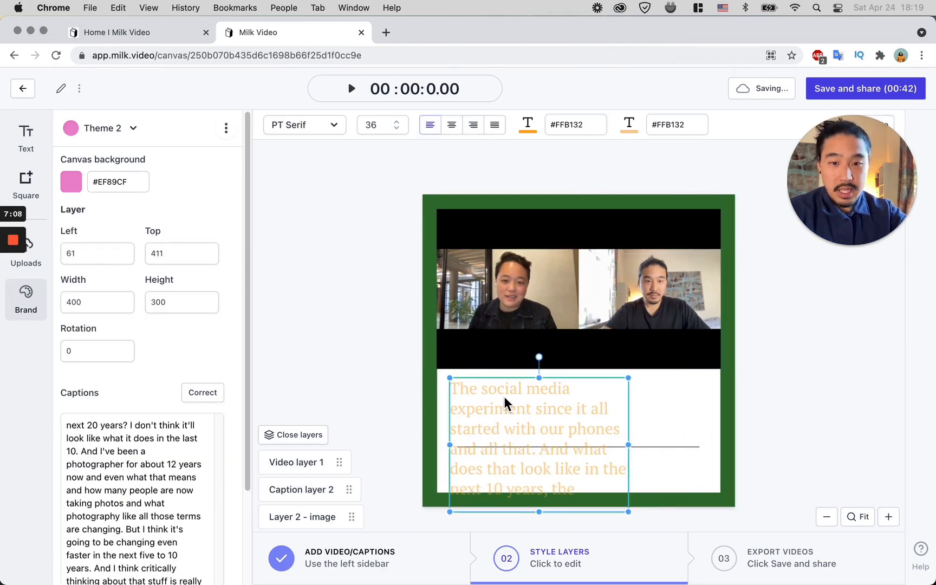
{"action": "left_click_drag", "start_coordinate": [634, 517], "coordinate": [694, 433]}
{"action": "left_click", "coordinate": [455, 127]}
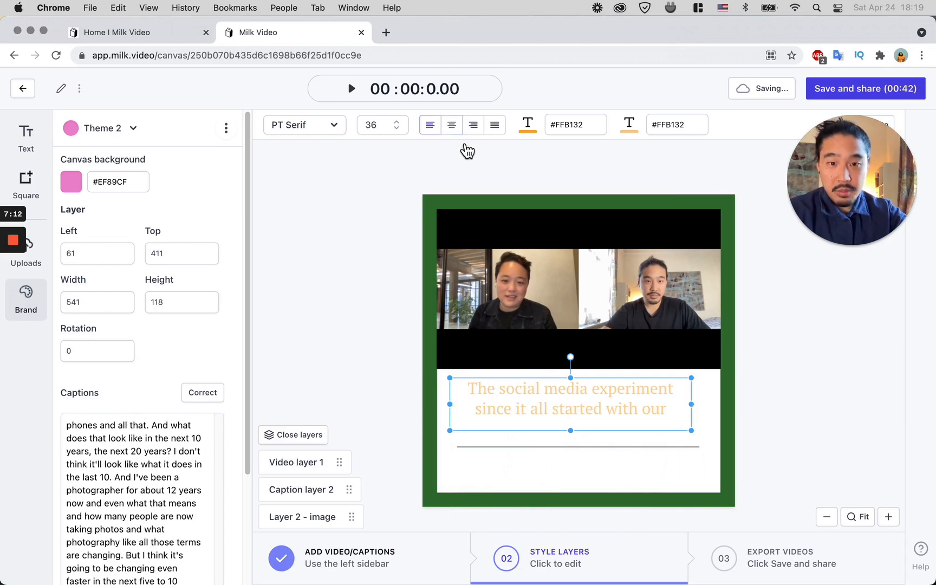
Step: Check the Preview reference and set the caption's active text colour to dark grey #2D2C2A
{"action": "key", "text": "ctrl+Up"}
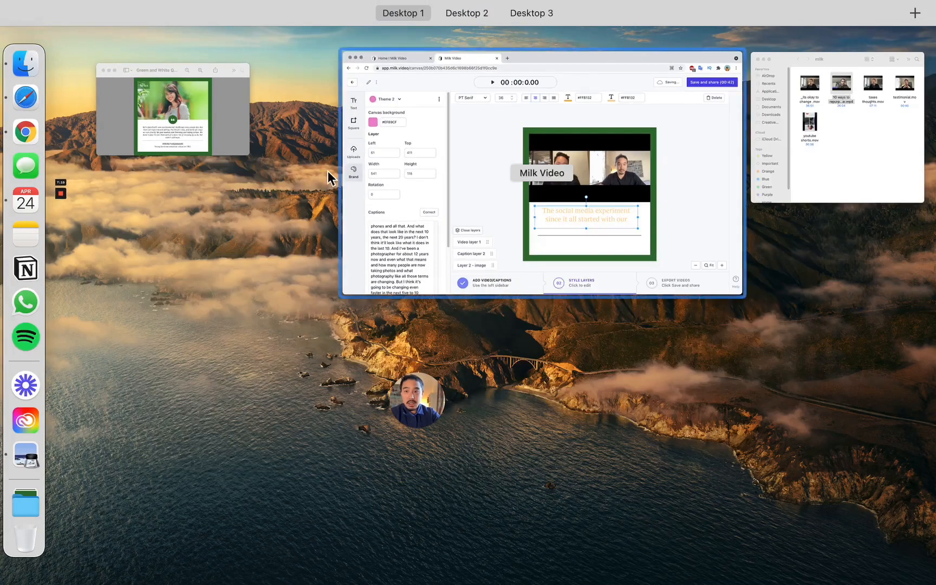
{"action": "left_click", "coordinate": [207, 147]}
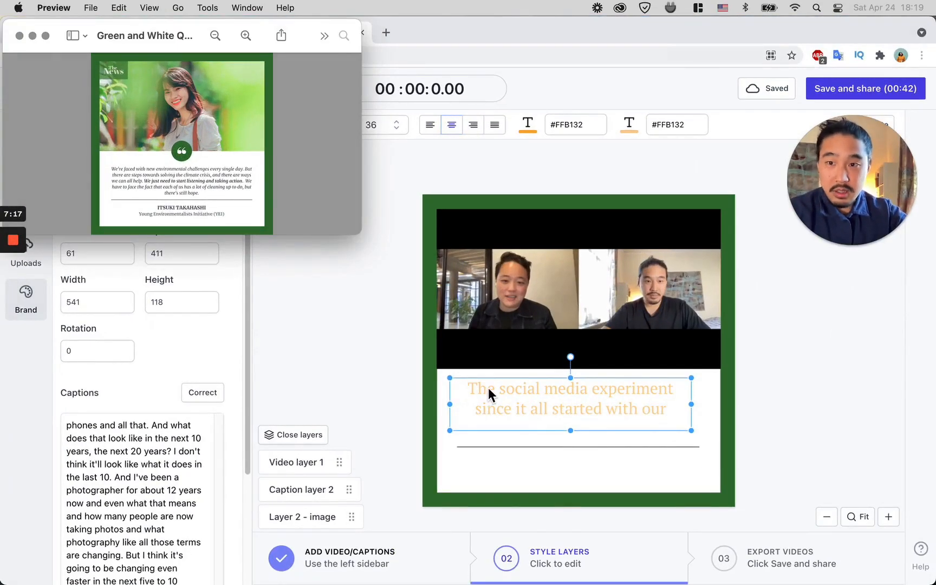
{"action": "left_click", "coordinate": [488, 388]}
{"action": "left_click", "coordinate": [527, 125]}
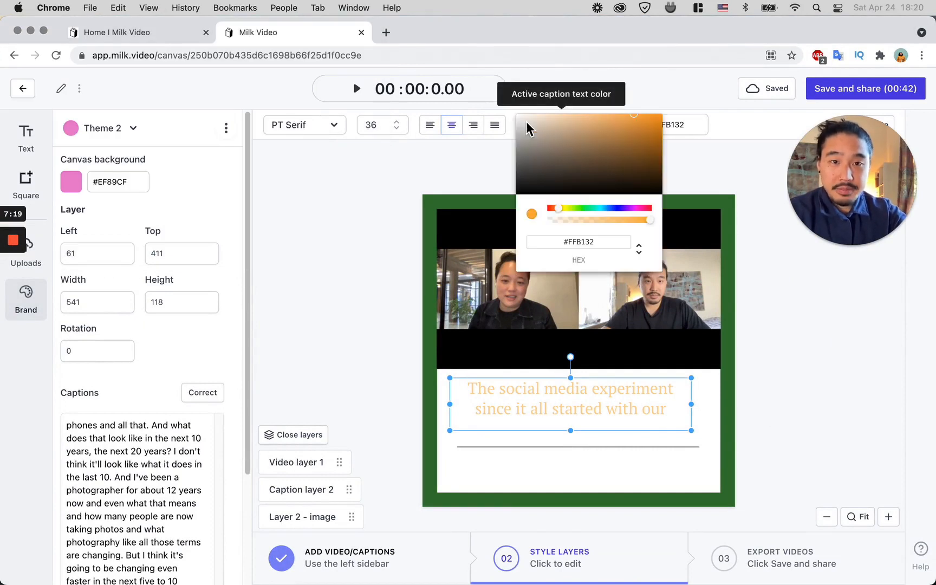
{"action": "left_click_drag", "start_coordinate": [551, 157], "coordinate": [526, 184]}
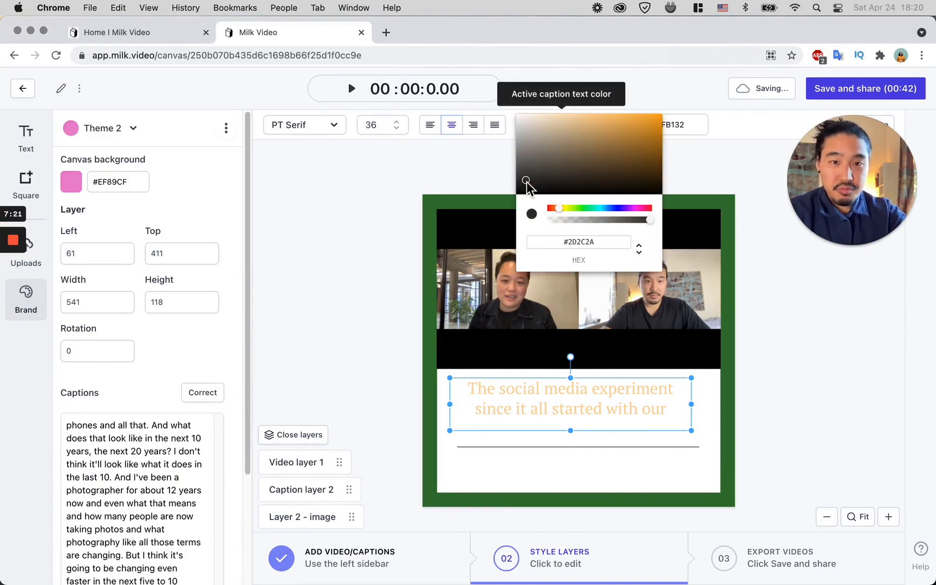
Step: Set the caption's inactive text colour to grey #7F7F7F
{"action": "left_click", "coordinate": [725, 115]}
{"action": "left_click", "coordinate": [631, 131]}
{"action": "left_click", "coordinate": [673, 142]}
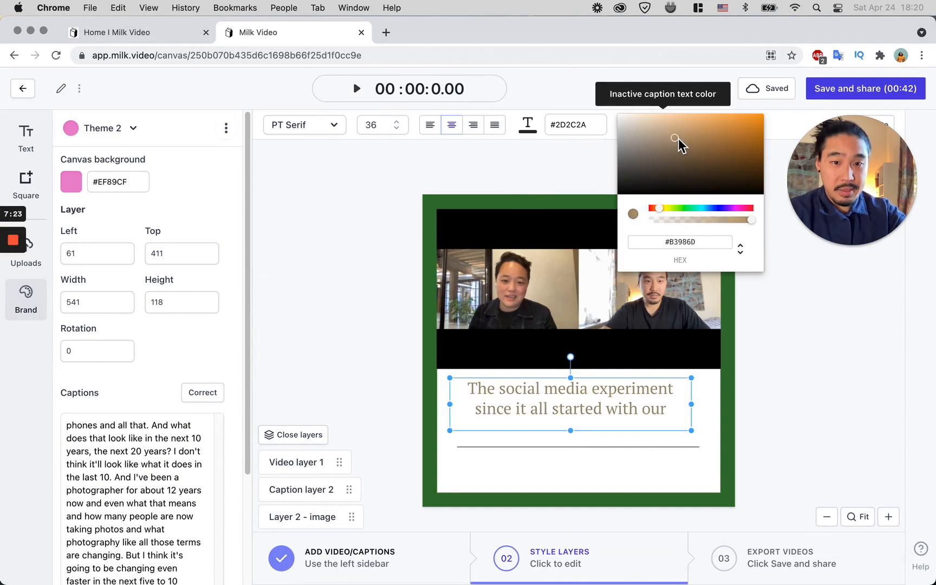
{"action": "mouse_move", "coordinate": [665, 152]}
{"action": "left_mouse_down"}
{"action": "mouse_move", "coordinate": [627, 183]}
{"action": "mouse_move", "coordinate": [618, 157]}
{"action": "left_mouse_up"}
{"action": "left_click", "coordinate": [611, 69]}
{"action": "left_click", "coordinate": [469, 157]}
Step: Reposition the caption slightly and shrink its height to about 105, placing it at about 68, 432
{"action": "left_click_drag", "start_coordinate": [552, 411], "coordinate": [500, 359]}
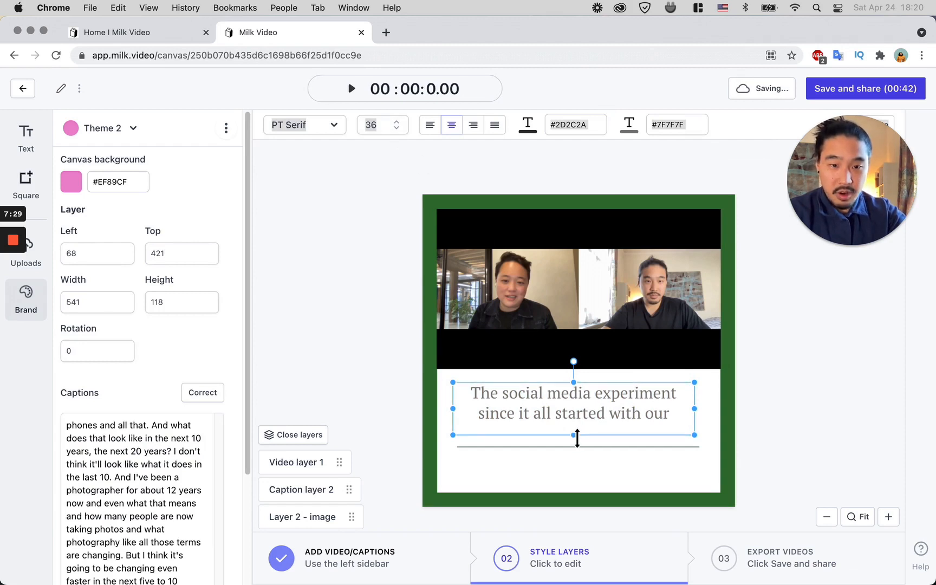
{"action": "left_click_drag", "start_coordinate": [574, 435], "coordinate": [607, 413]}
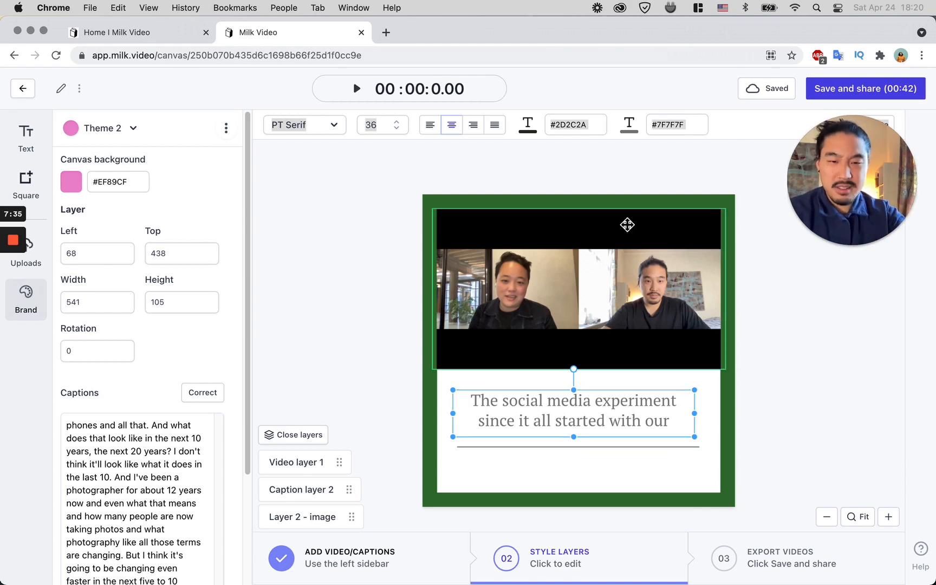
{"action": "left_click_drag", "start_coordinate": [585, 426], "coordinate": [585, 424]}
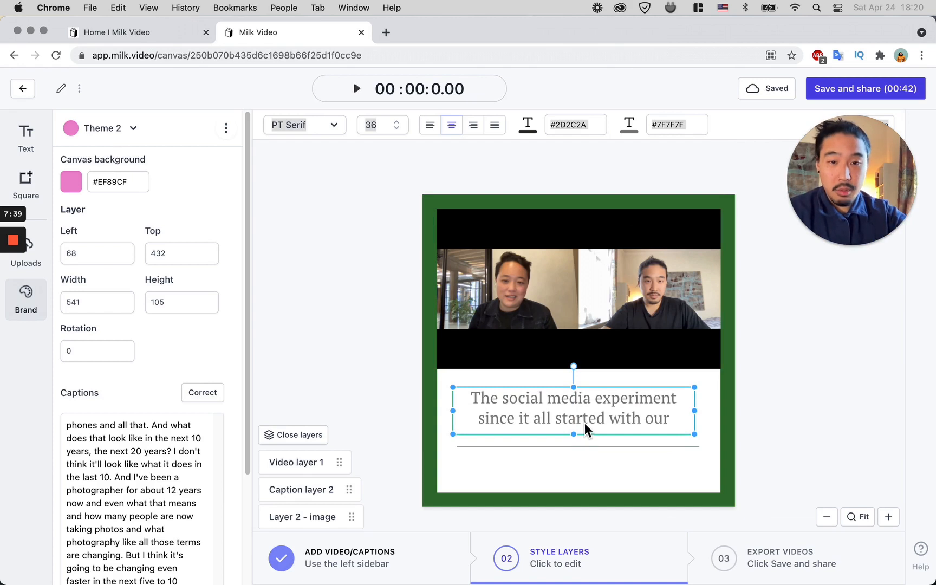
{"action": "left_click_drag", "start_coordinate": [585, 422], "coordinate": [584, 424]}
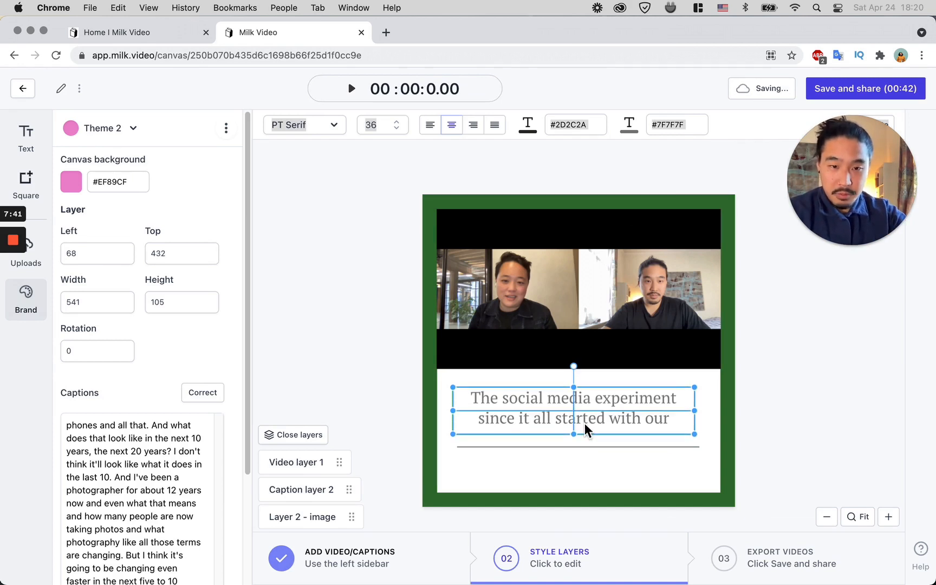
{"action": "left_click", "coordinate": [756, 431]}
Step: Add a new text layer and move it below the divider line in the white box
{"action": "left_click", "coordinate": [26, 137]}
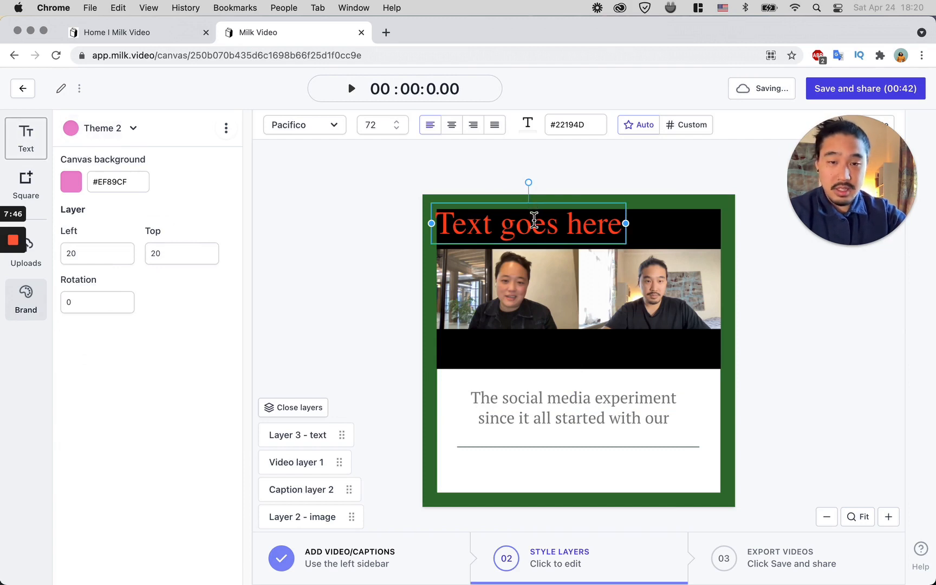
{"action": "left_click", "coordinate": [543, 205]}
{"action": "left_click_drag", "start_coordinate": [543, 205], "coordinate": [591, 475]}
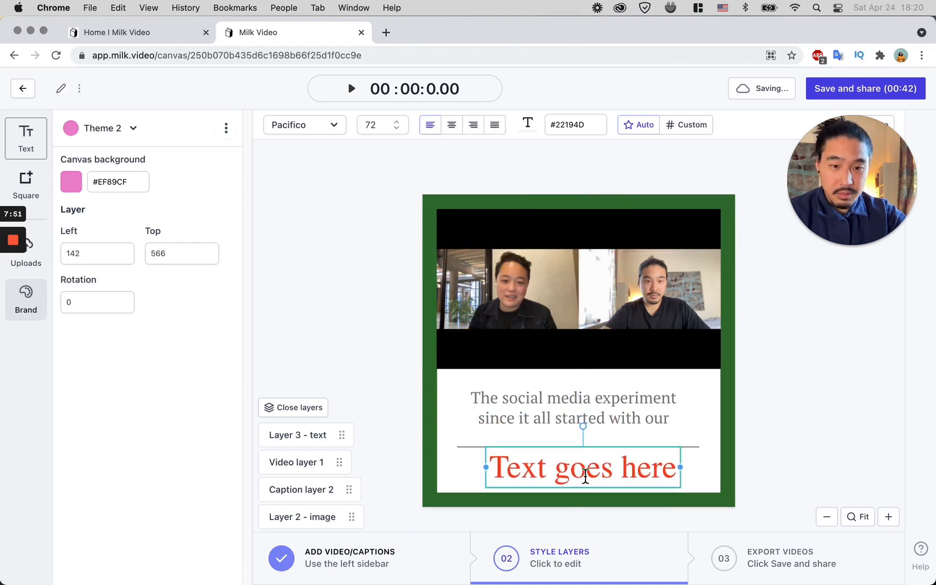
Step: Set the new text layer's font size to 24
{"action": "double_click", "coordinate": [585, 475]}
{"action": "left_click", "coordinate": [398, 127]}
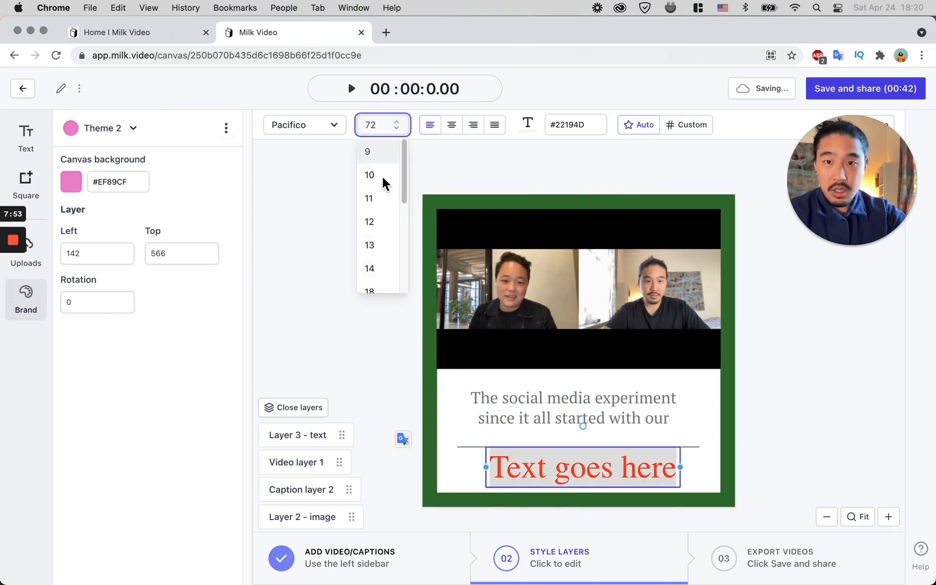
{"action": "left_click", "coordinate": [382, 245]}
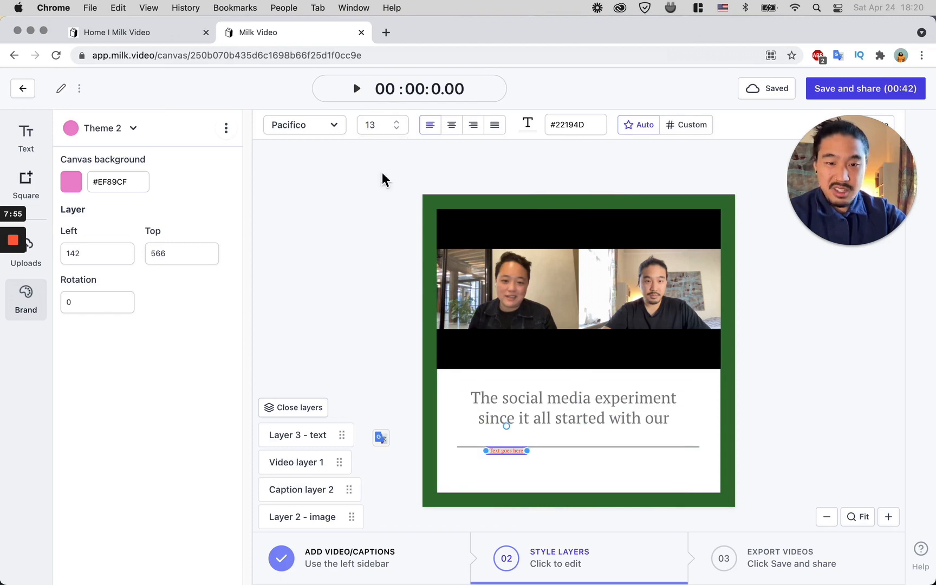
{"action": "left_click", "coordinate": [381, 125]}
{"action": "scroll", "coordinate": [394, 272], "scroll_direction": "down", "scroll_amount": 1}
{"action": "scroll", "coordinate": [394, 271], "scroll_direction": "down", "scroll_amount": 2}
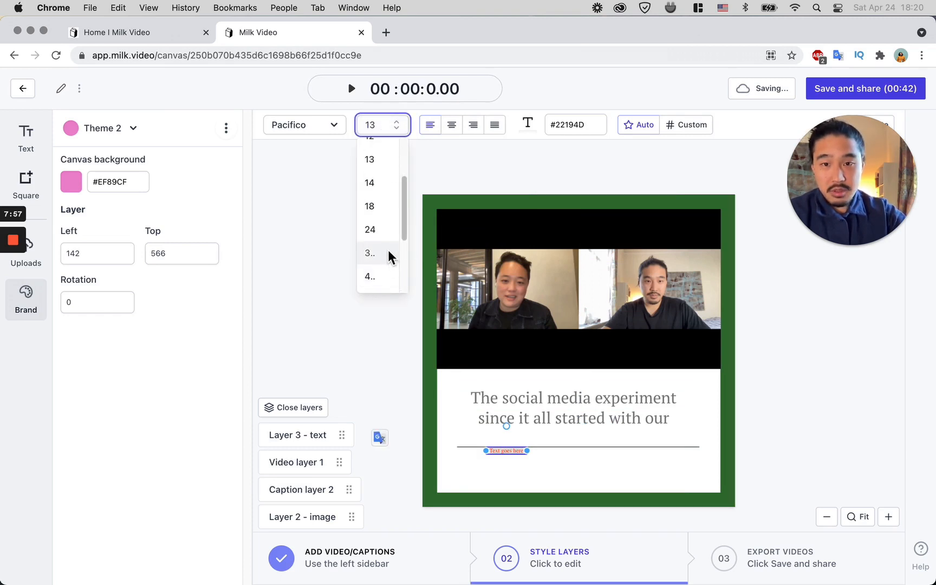
{"action": "left_click", "coordinate": [388, 250]}
{"action": "left_click", "coordinate": [386, 129]}
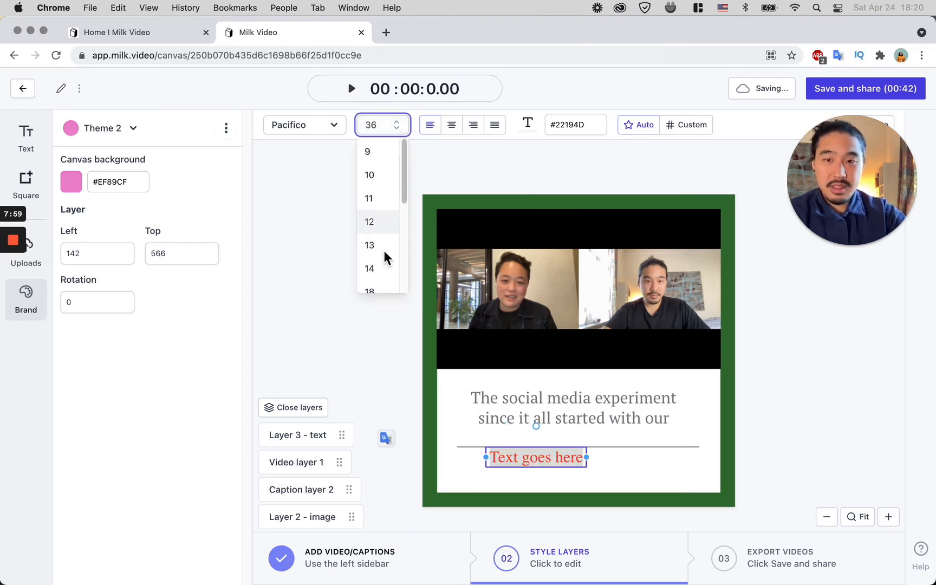
{"action": "scroll", "coordinate": [384, 268], "scroll_direction": "down", "scroll_amount": 1}
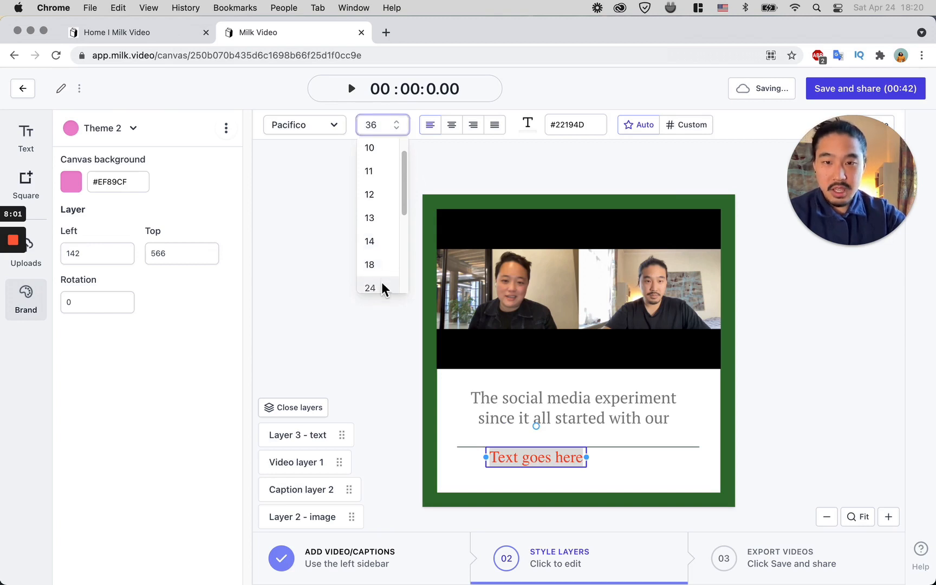
{"action": "left_click", "coordinate": [382, 288]}
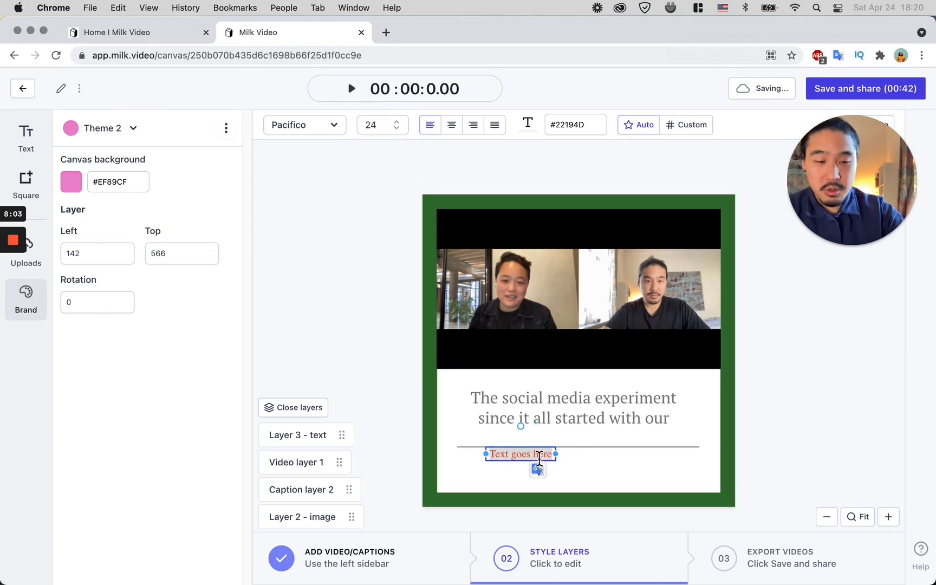
Step: Replace the placeholder text with an attribution line naming the two speakers followed by "| Art vs Content"
{"action": "key", "text": "BackSpace"}
{"action": "type", "text": "- Kent"}
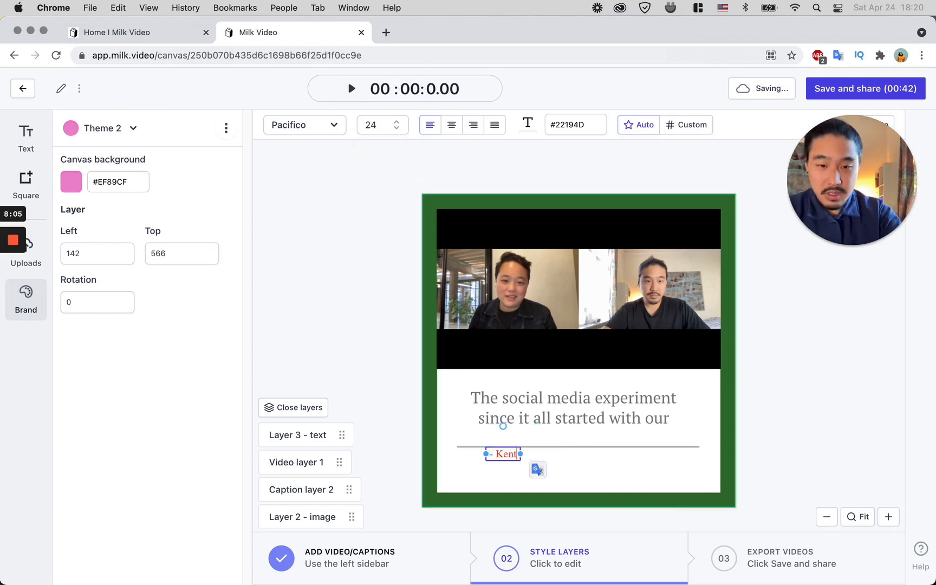
{"action": "type", "text": "a & Minnow "}
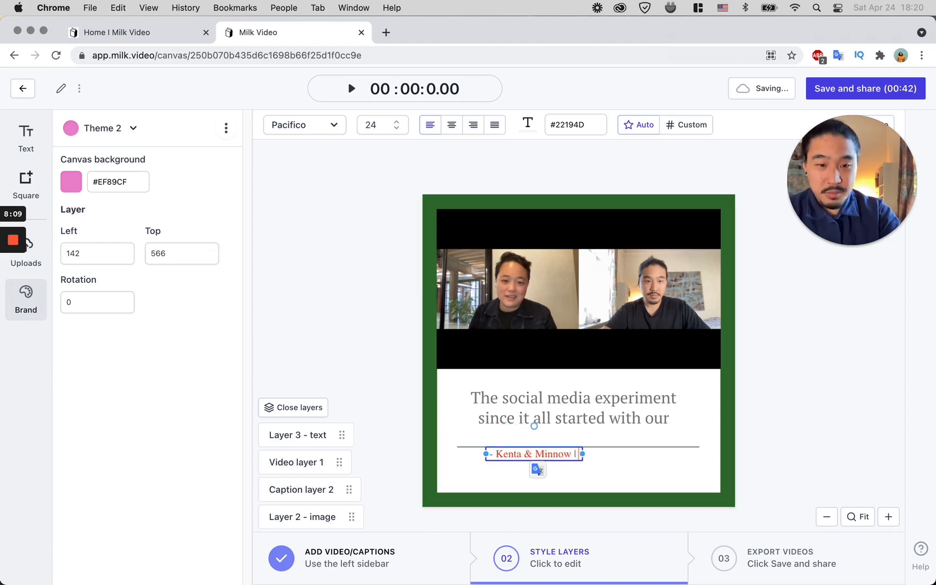
{"action": "type", "text": "| Art vs Content"}
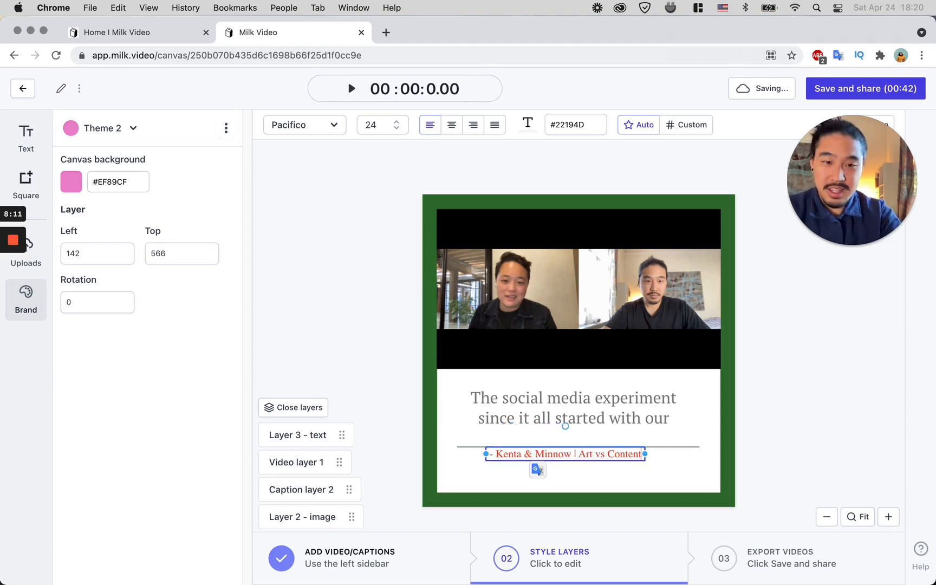
{"action": "left_click", "coordinate": [754, 475]}
Step: Set the attribution text colour to grey #7A797B and move it slightly lower beneath the line
{"action": "left_click", "coordinate": [585, 460]}
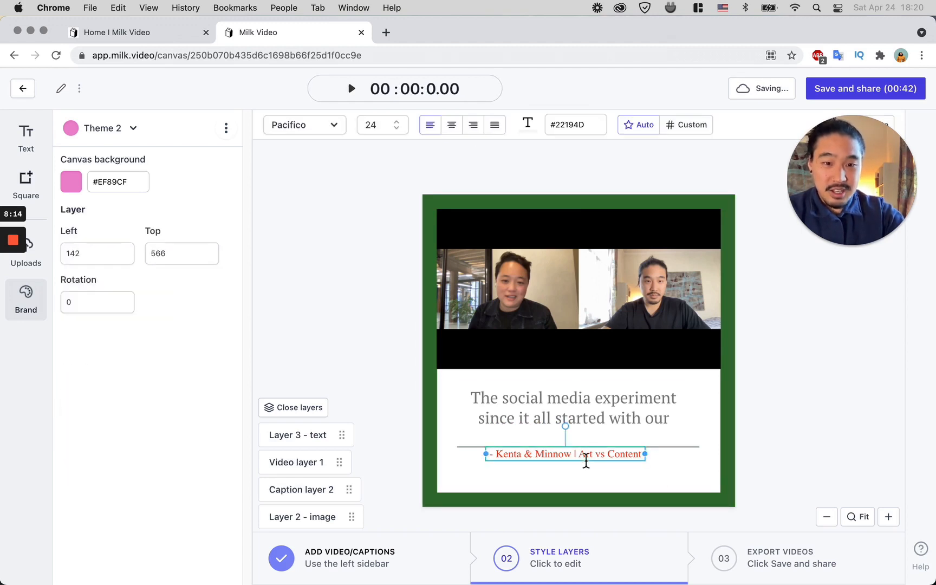
{"action": "left_click", "coordinate": [528, 123]}
{"action": "mouse_move", "coordinate": [536, 155]}
{"action": "left_mouse_down"}
{"action": "mouse_move", "coordinate": [533, 142]}
{"action": "mouse_move", "coordinate": [527, 167]}
{"action": "mouse_move", "coordinate": [543, 177]}
{"action": "mouse_move", "coordinate": [533, 182]}
{"action": "mouse_move", "coordinate": [519, 156]}
{"action": "left_mouse_up"}
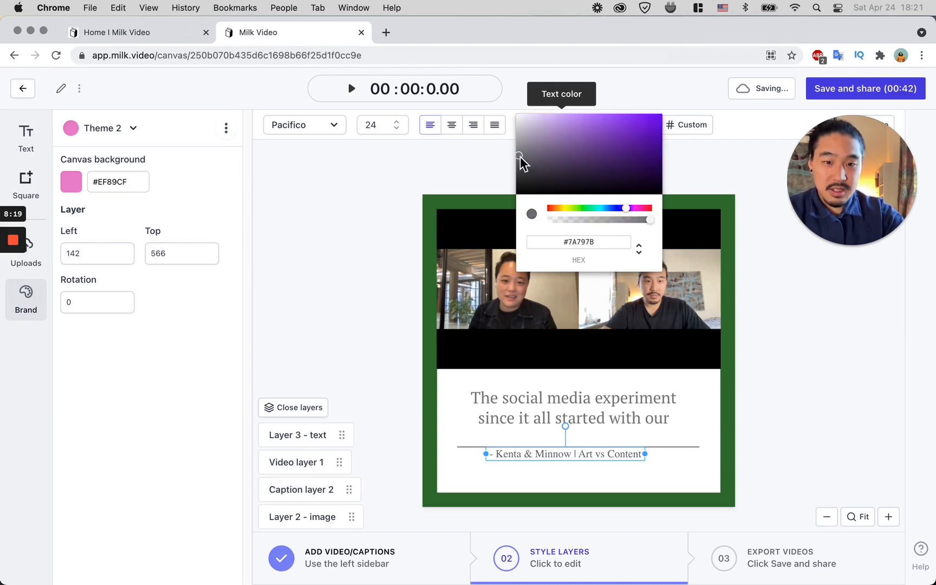
{"action": "left_click", "coordinate": [420, 156]}
{"action": "left_click_drag", "start_coordinate": [603, 448], "coordinate": [612, 462]}
Step: Compare the canvas against the Canva design open in Preview
{"action": "left_click", "coordinate": [795, 417]}
{"action": "key", "text": "ctrl+Up"}
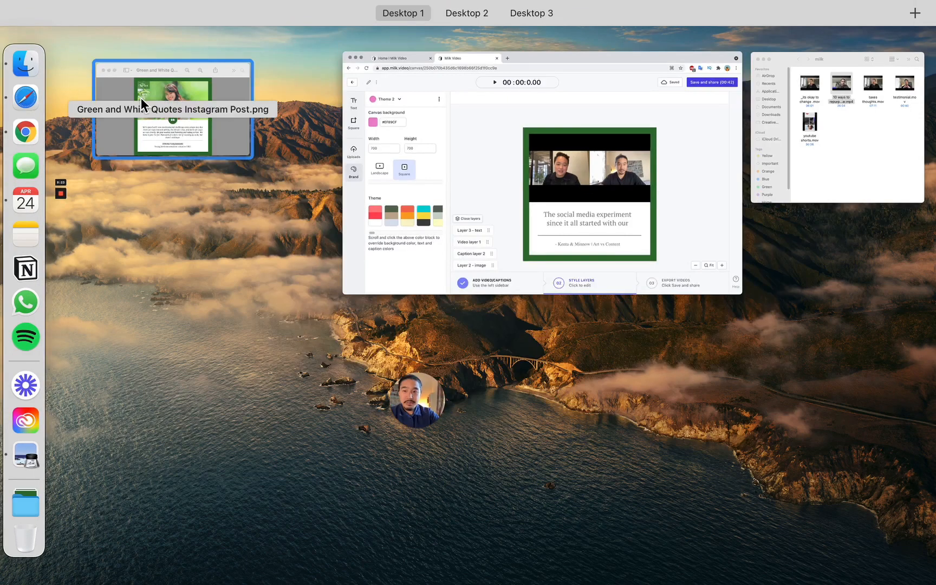
{"action": "left_click", "coordinate": [140, 100]}
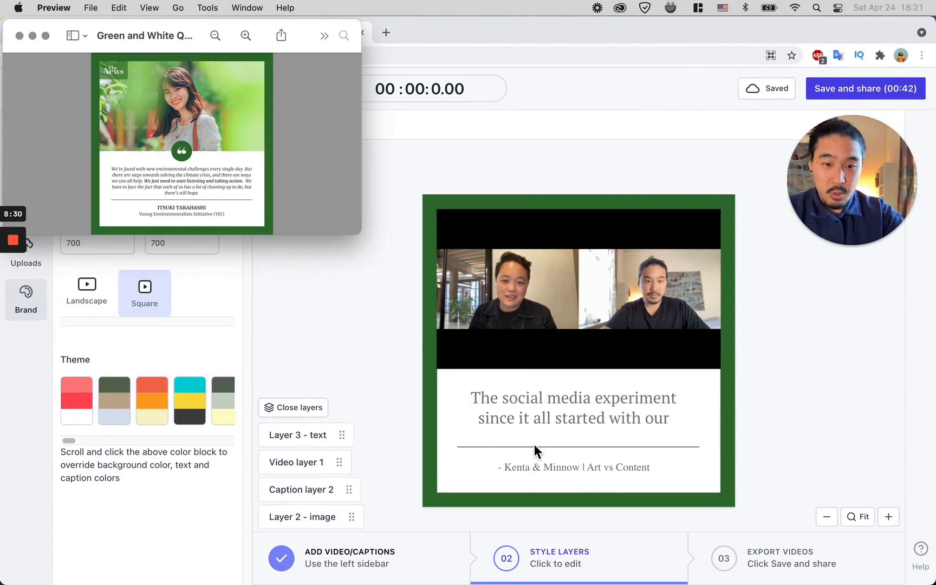
{"action": "right_click", "coordinate": [796, 415]}
{"action": "left_click", "coordinate": [313, 321]}
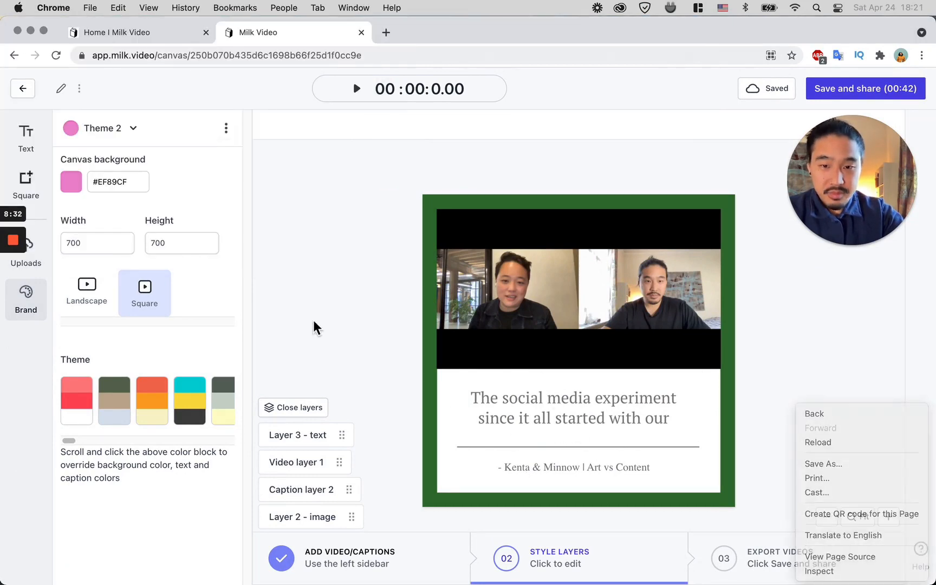
{"action": "key", "text": "ctrl+Up"}
{"action": "left_click", "coordinate": [220, 116]}
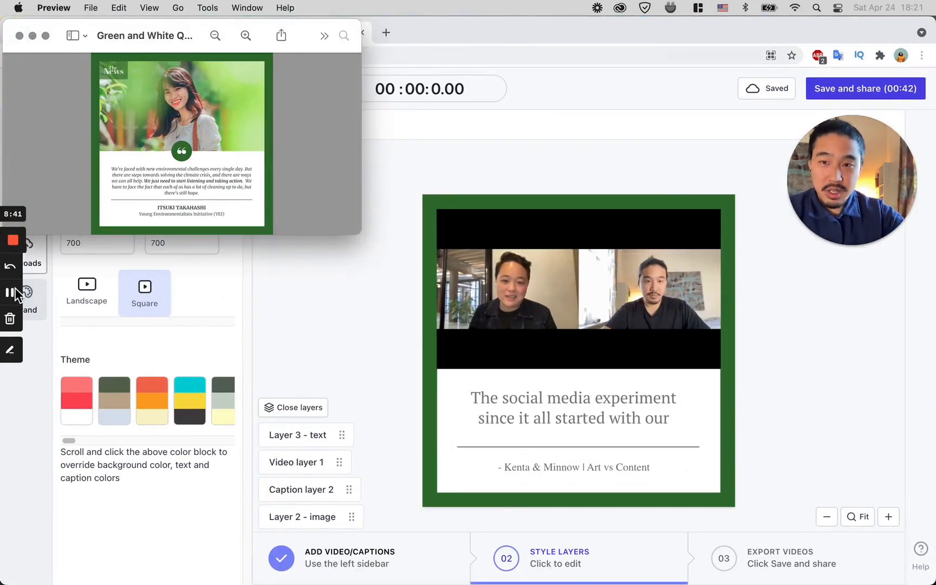
Step: Browse the Downloads stack for the quote-mark image and wait out the unresponsive-page dialog
{"action": "mouse_move", "coordinate": [8, 246]}
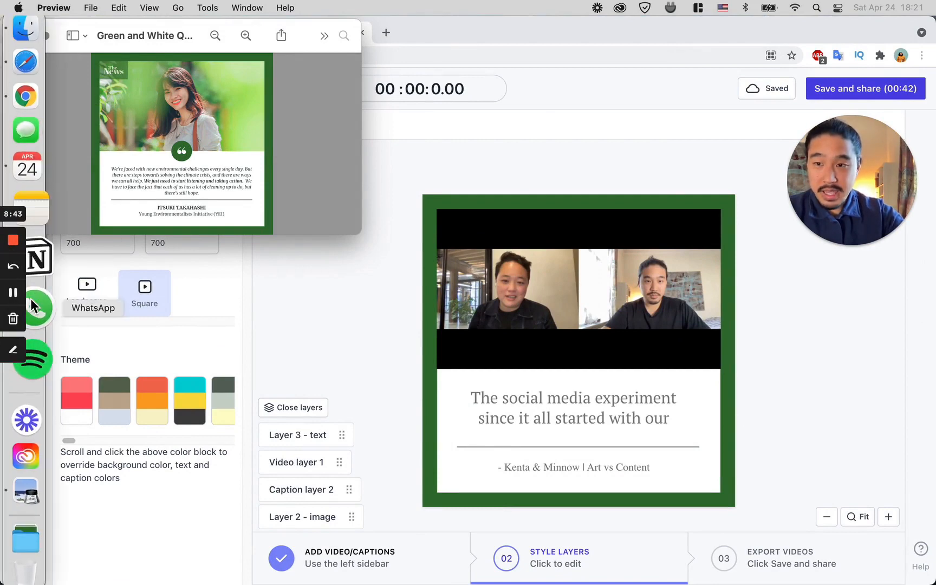
{"action": "left_click", "coordinate": [32, 501]}
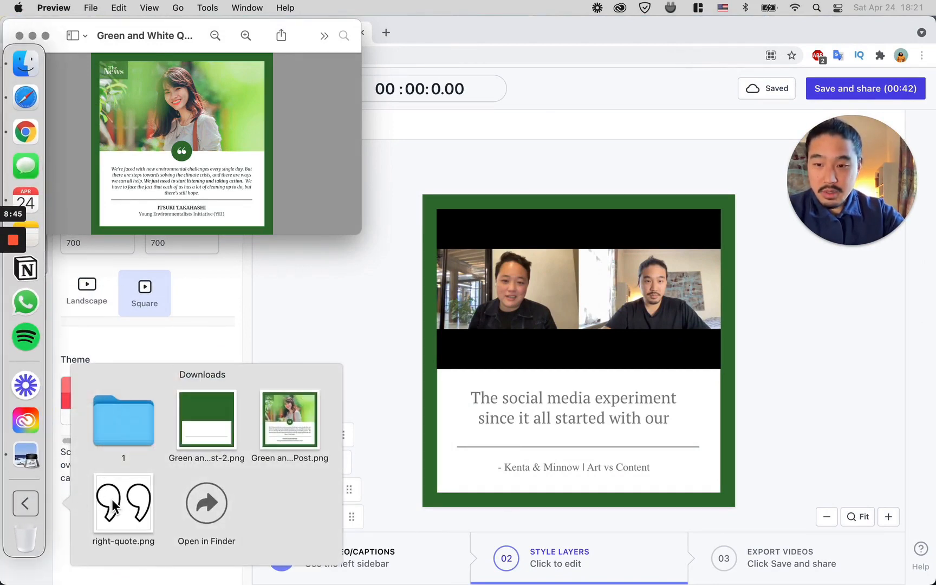
{"action": "left_click", "coordinate": [380, 336]}
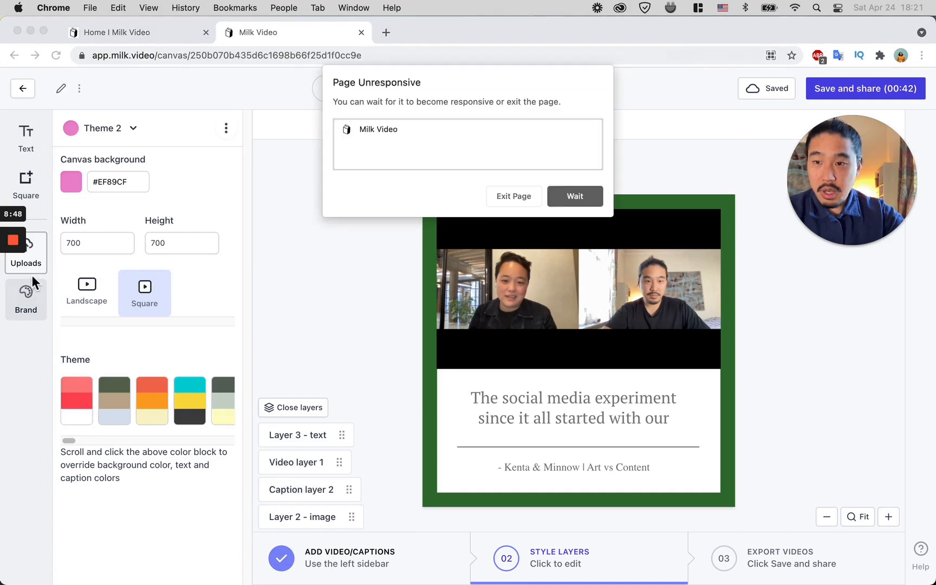
{"action": "left_click", "coordinate": [573, 196]}
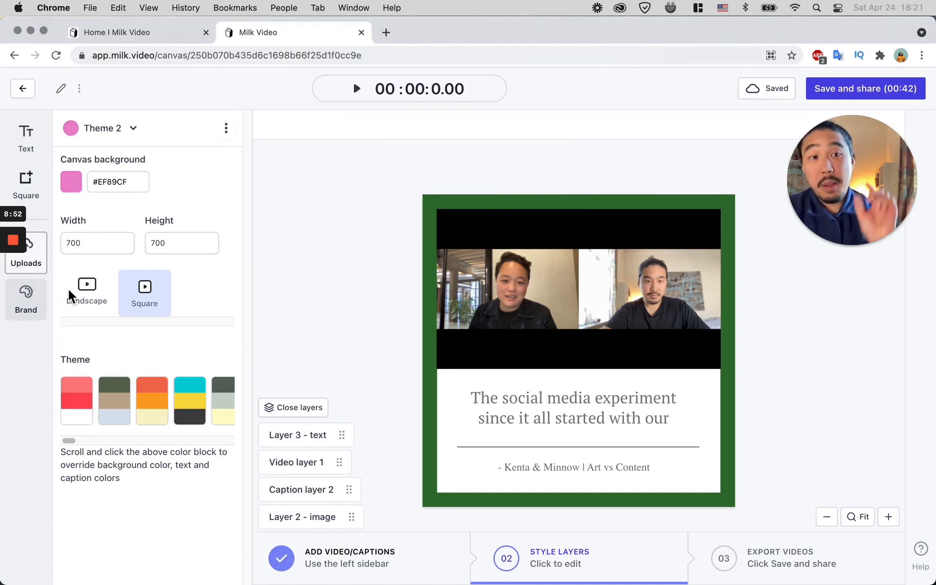
Step: Upload right-quote.png from the Downloads folder to the media library
{"action": "left_click", "coordinate": [25, 254]}
{"action": "left_click", "coordinate": [157, 163]}
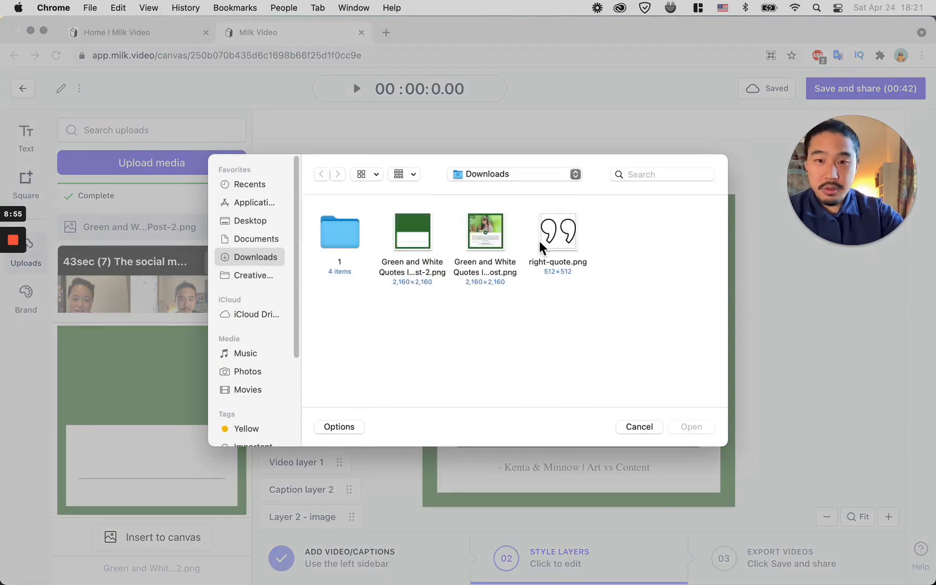
{"action": "left_click", "coordinate": [574, 226]}
{"action": "left_click", "coordinate": [684, 426]}
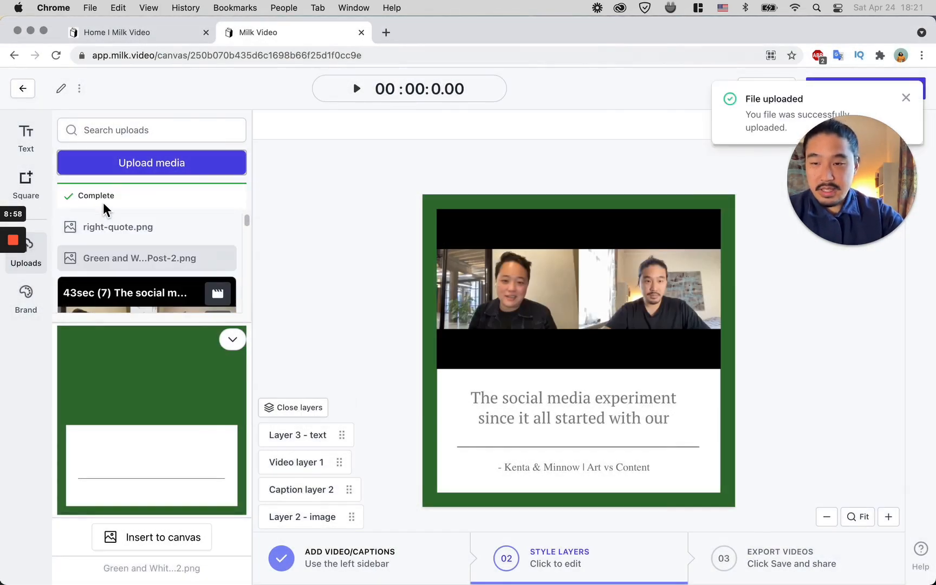
Step: Insert right-quote.png onto the canvas and move it above the caption
{"action": "left_click", "coordinate": [108, 228]}
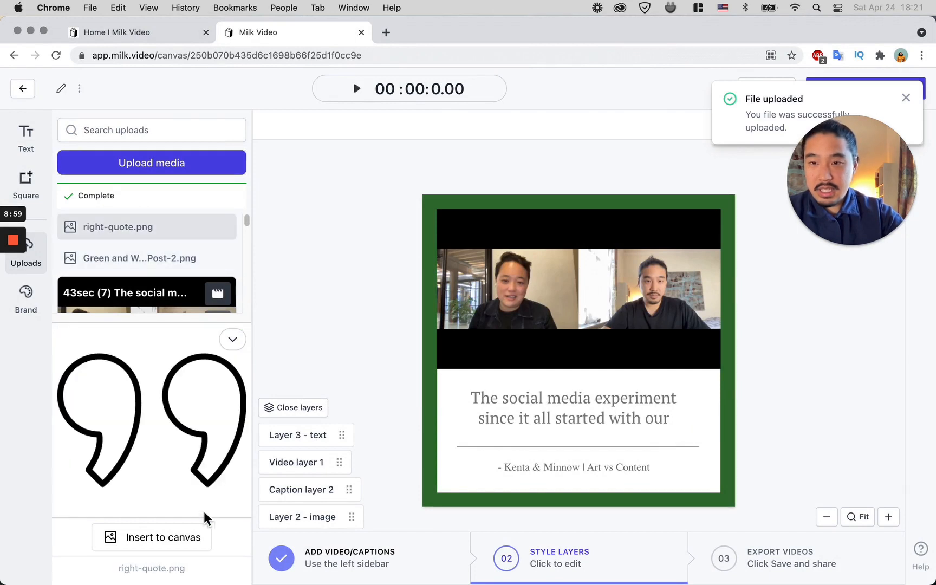
{"action": "left_click", "coordinate": [190, 537]}
{"action": "left_click_drag", "start_coordinate": [654, 425], "coordinate": [491, 332]}
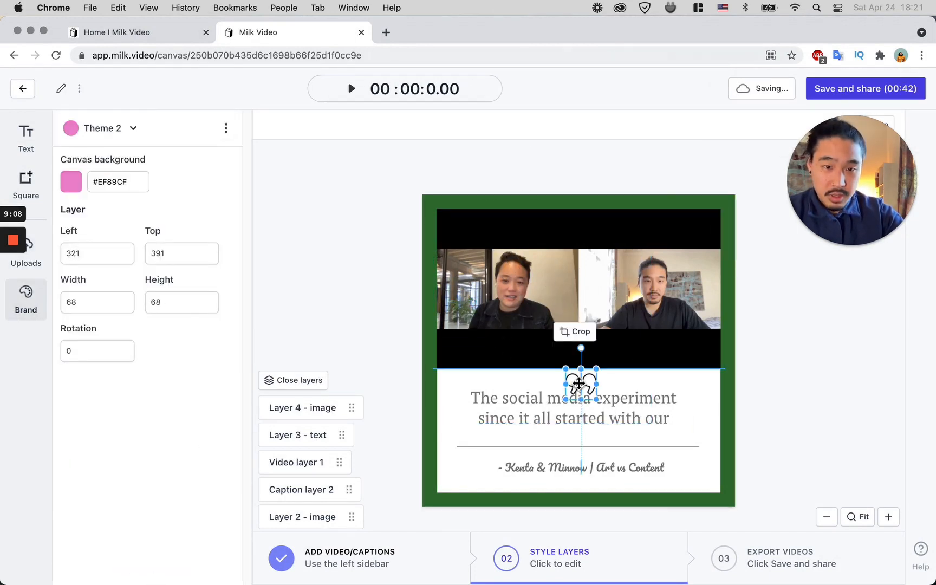
Step: Select the background frame image and nudge it downward
{"action": "left_click", "coordinate": [643, 388]}
{"action": "key", "text": "Down"}
{"action": "key", "text": "Down"}
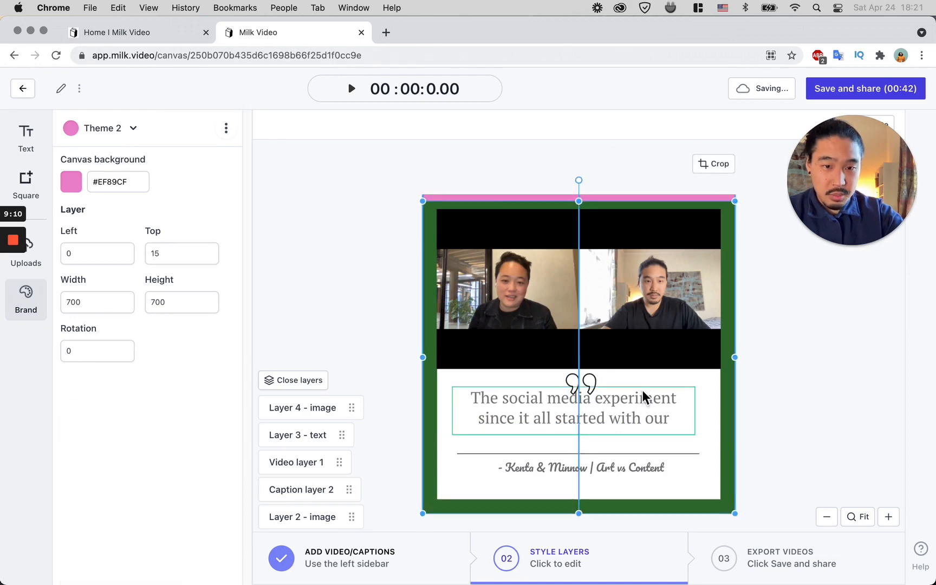
Step: Nudge the background frame back up to the top edge of the canvas
{"action": "key", "text": "Up"}
{"action": "key", "text": "Up"}
{"action": "left_click", "coordinate": [614, 410]}
{"action": "left_click", "coordinate": [618, 396]}
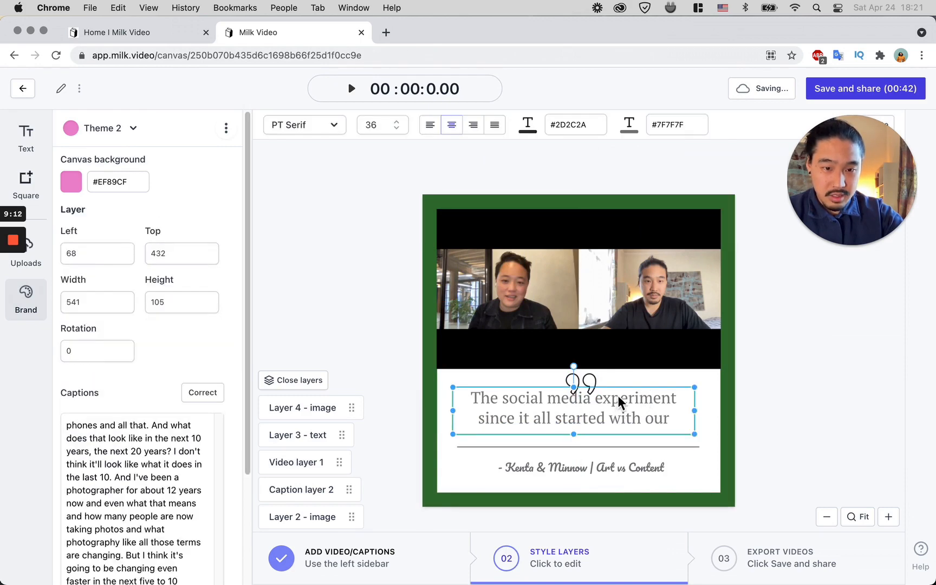
{"action": "left_click", "coordinate": [622, 391]}
{"action": "mouse_move", "coordinate": [622, 391]}
{"action": "left_mouse_down"}
{"action": "mouse_move", "coordinate": [618, 403]}
{"action": "mouse_move", "coordinate": [618, 391]}
{"action": "left_mouse_up"}
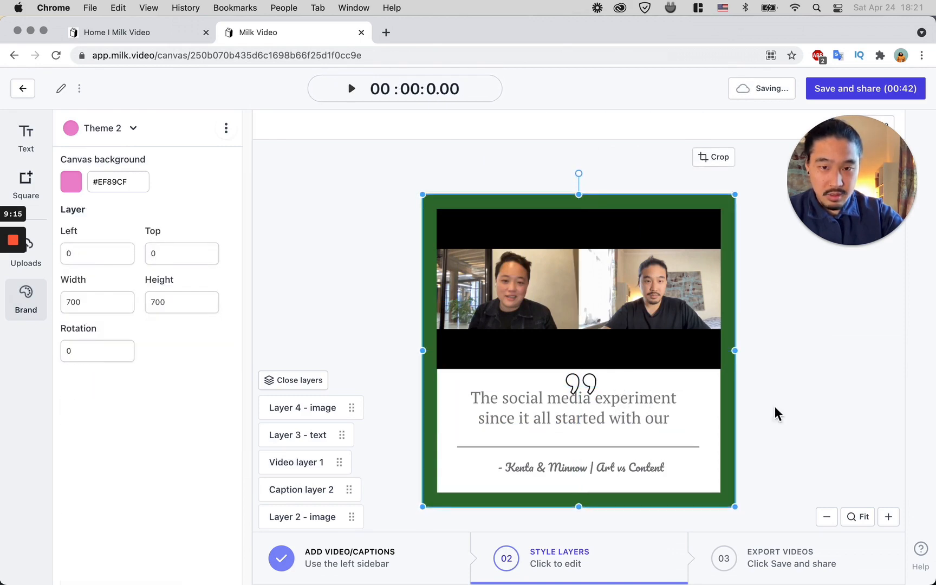
{"action": "left_click", "coordinate": [775, 429]}
Step: Select the quote-mark layer and make small position adjustments to the quote mark and background frame
{"action": "left_click", "coordinate": [303, 407]}
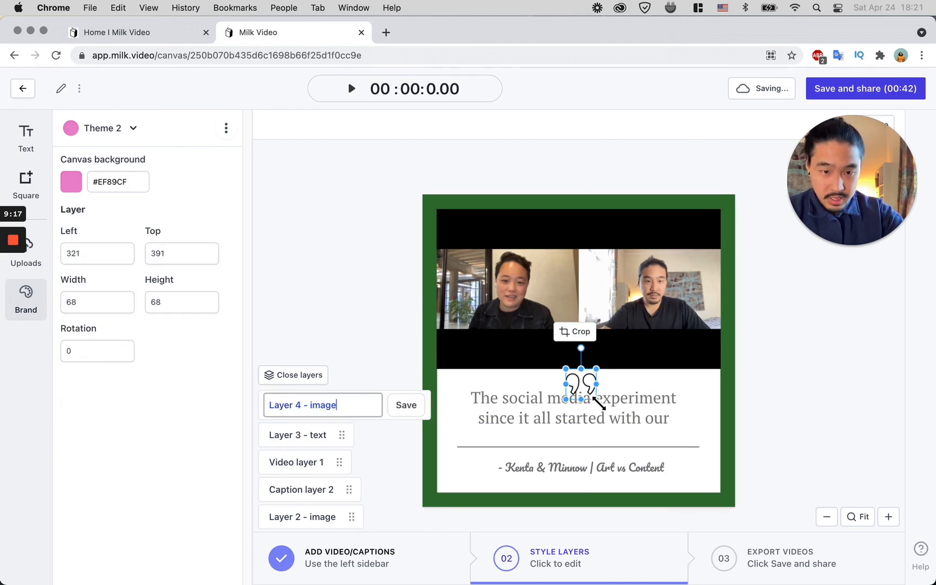
{"action": "left_click_drag", "start_coordinate": [595, 395], "coordinate": [603, 391]}
{"action": "left_click", "coordinate": [788, 406]}
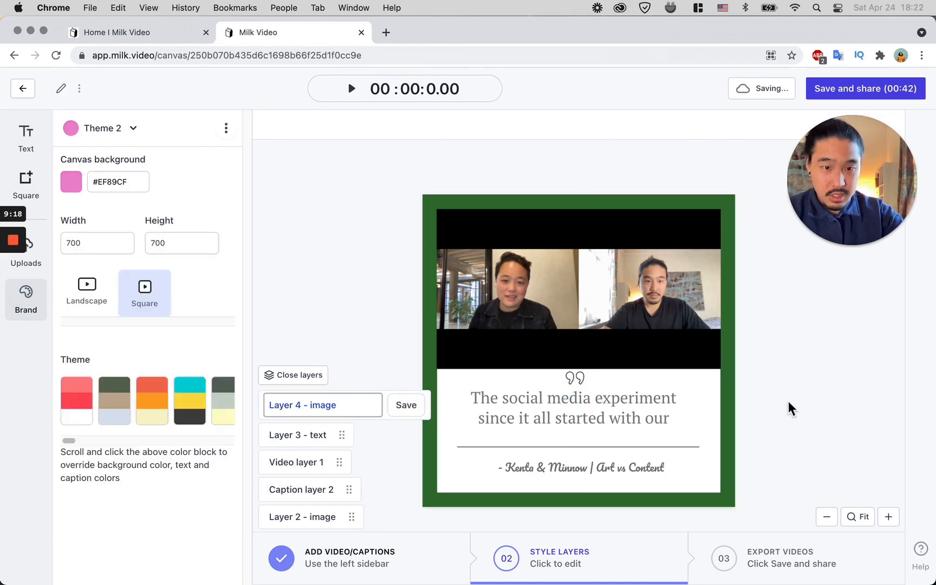
{"action": "left_click", "coordinate": [609, 411]}
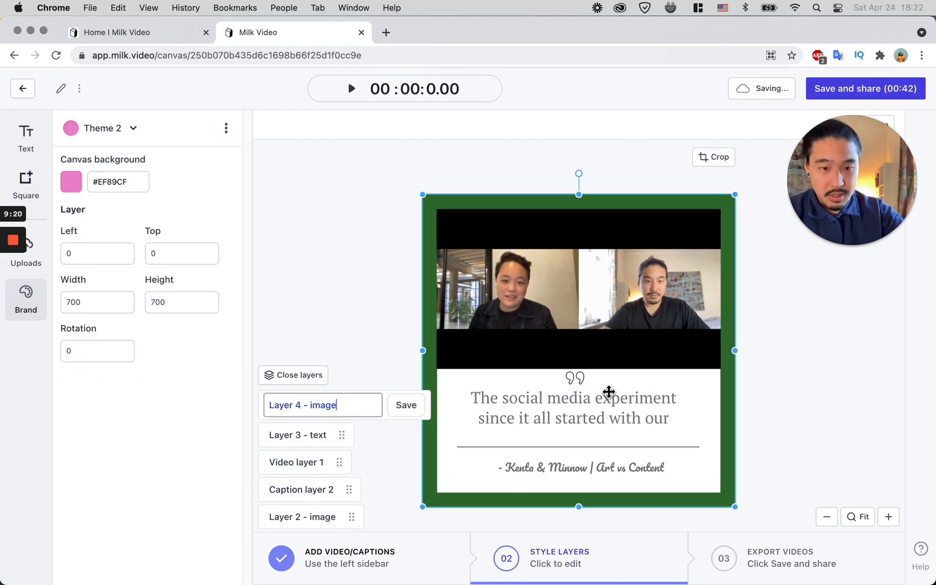
{"action": "mouse_move", "coordinate": [609, 392]}
{"action": "left_mouse_down"}
{"action": "mouse_move", "coordinate": [606, 399]}
{"action": "mouse_move", "coordinate": [610, 389]}
{"action": "left_mouse_up"}
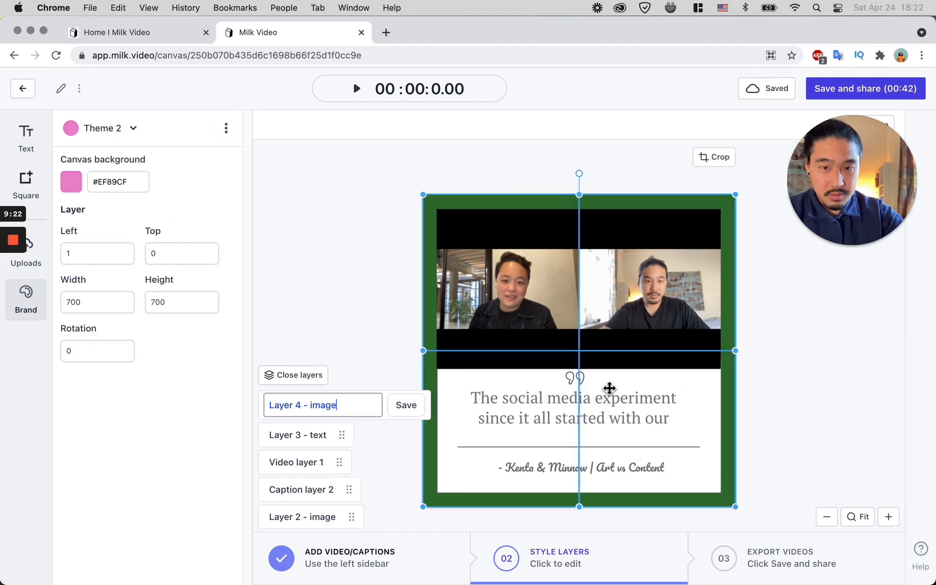
Step: Change the attribution line's font to Abhaya Libre, waiting out the unresponsive-page dialog
{"action": "left_click", "coordinate": [289, 460]}
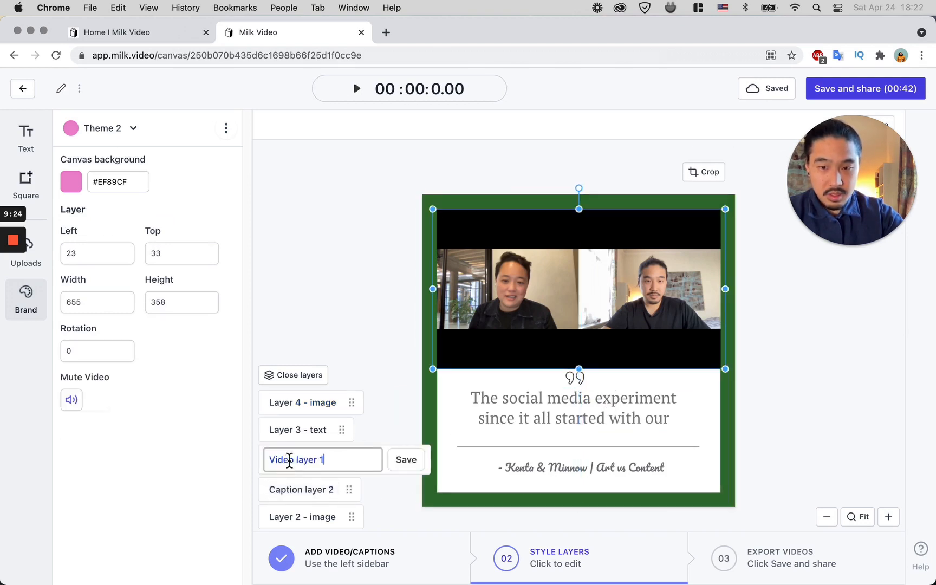
{"action": "left_click", "coordinate": [311, 436]}
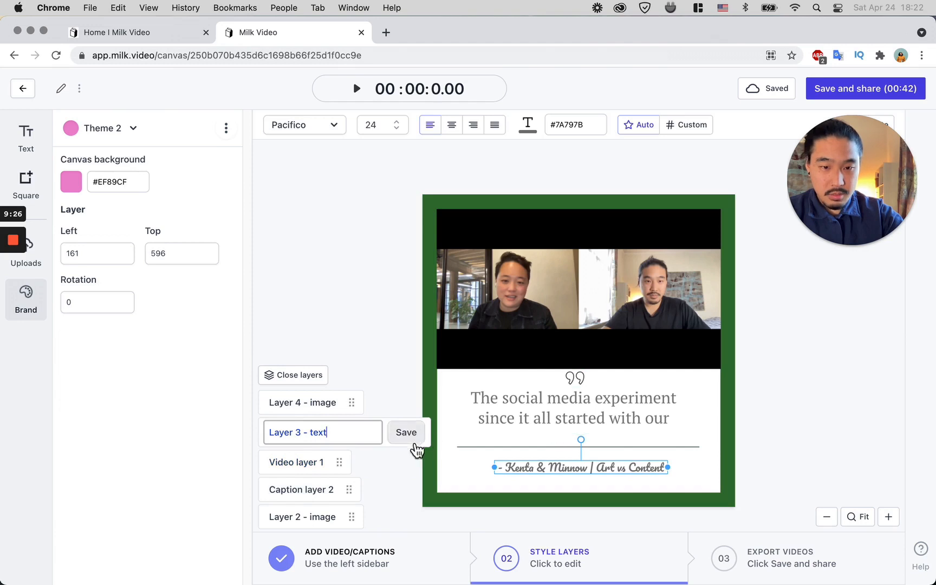
{"action": "right_click", "coordinate": [564, 471]}
{"action": "left_click", "coordinate": [564, 470]}
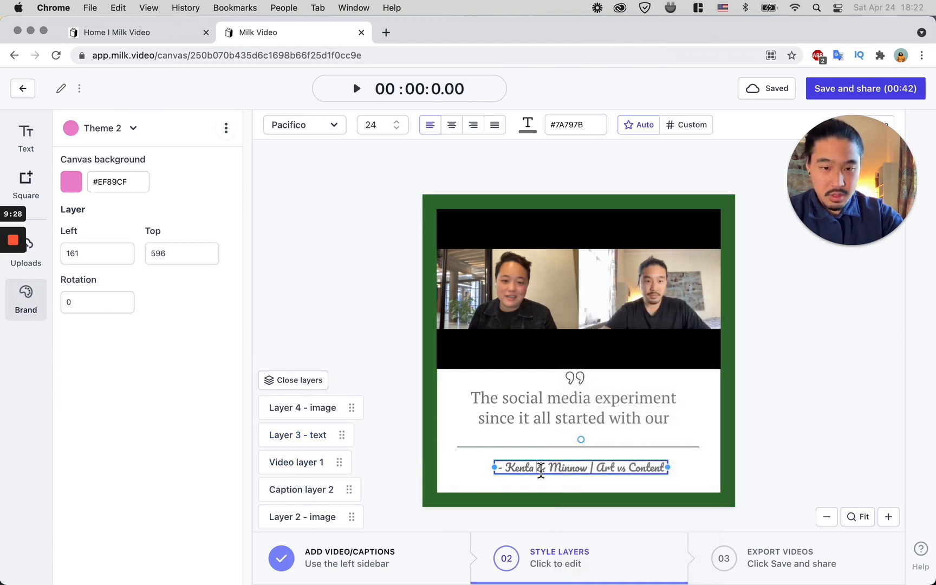
{"action": "triple_click", "coordinate": [540, 470]}
{"action": "left_click", "coordinate": [333, 132]}
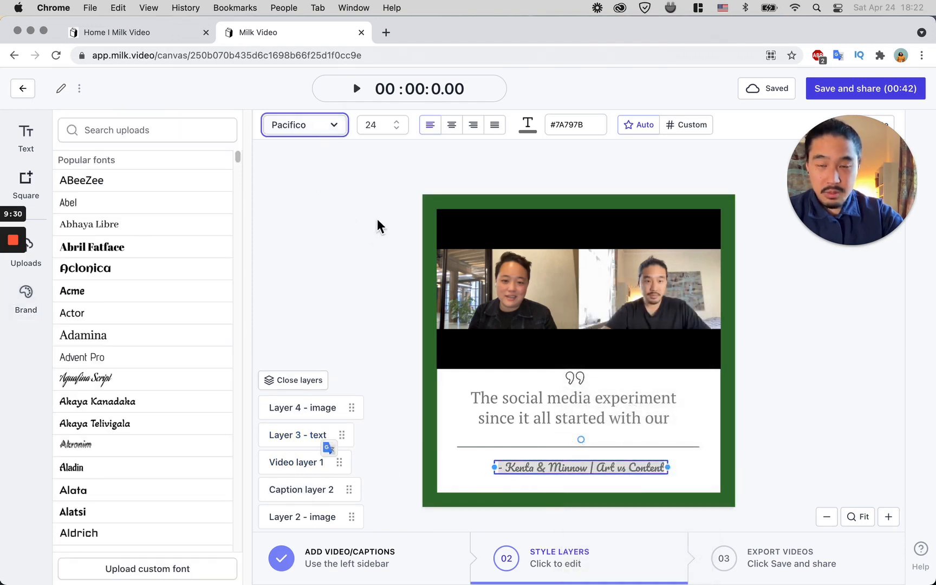
{"action": "left_click", "coordinate": [107, 225]}
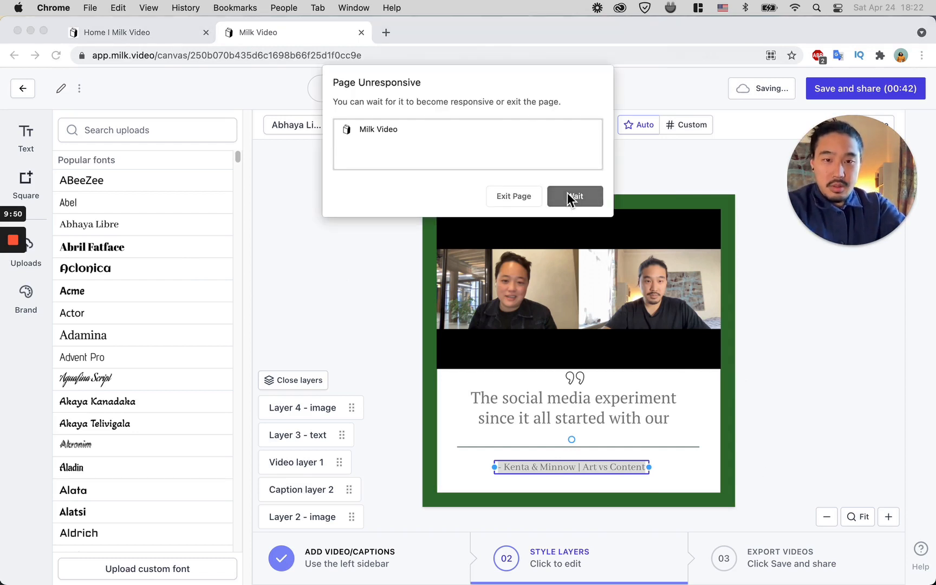
{"action": "left_click", "coordinate": [569, 195]}
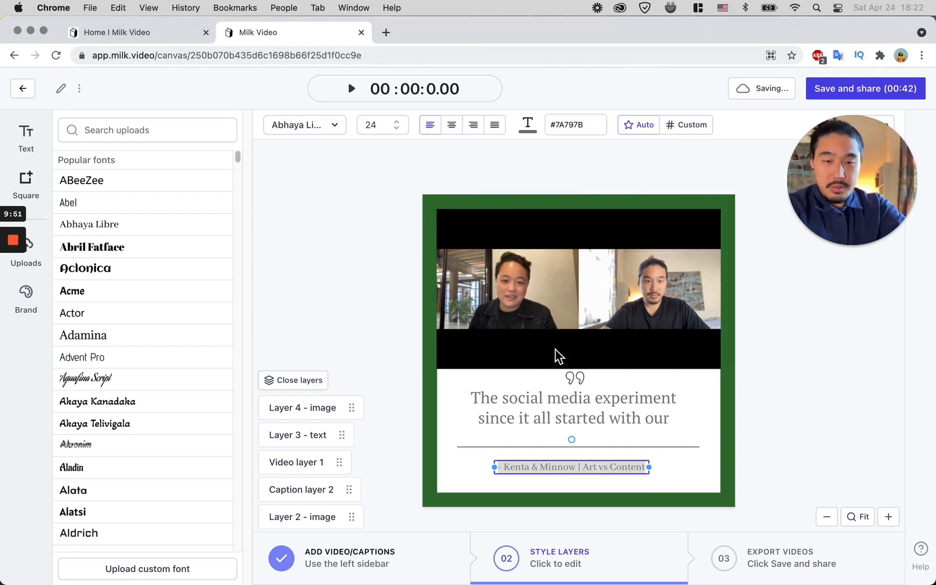
Step: Move the caption text and the quote mark slightly lower within the white panel
{"action": "left_click", "coordinate": [567, 397]}
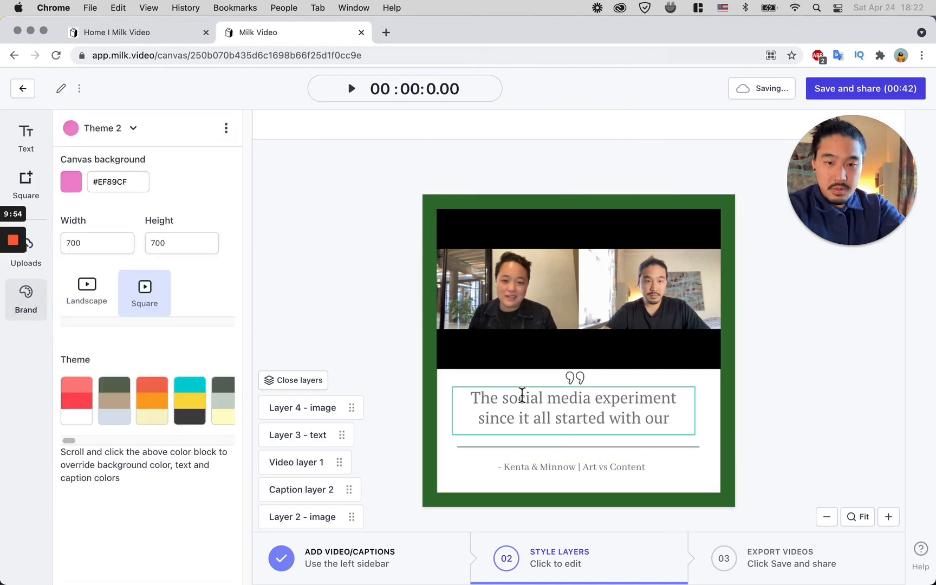
{"action": "left_click", "coordinate": [524, 391]}
{"action": "left_click_drag", "start_coordinate": [531, 428], "coordinate": [531, 405]}
{"action": "left_click", "coordinate": [805, 424]}
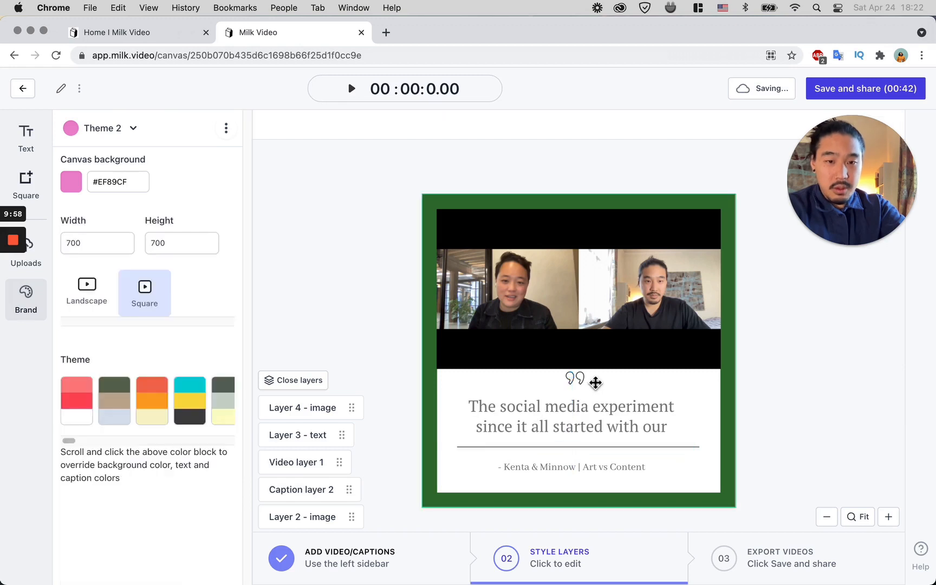
{"action": "left_click", "coordinate": [588, 385]}
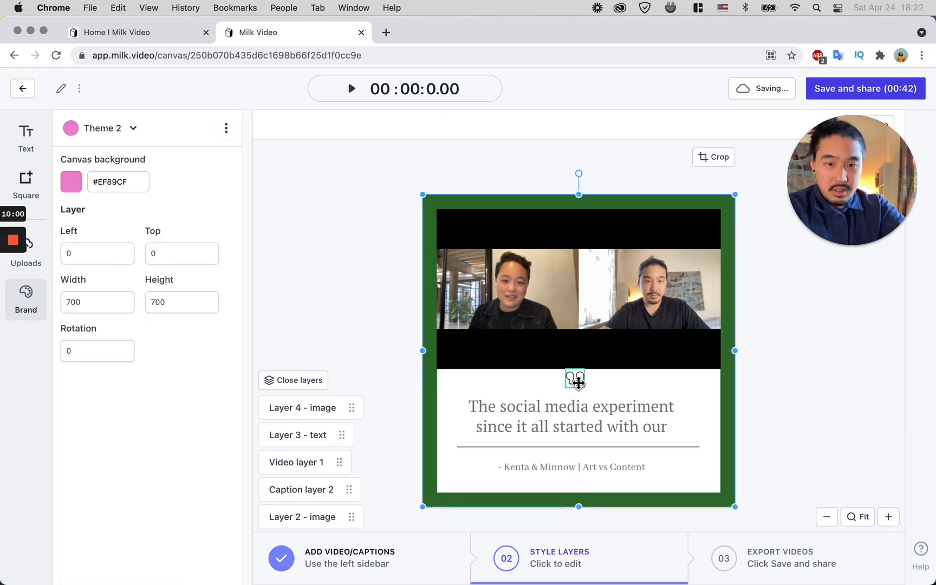
{"action": "left_click", "coordinate": [575, 383]}
{"action": "left_click", "coordinate": [818, 413]}
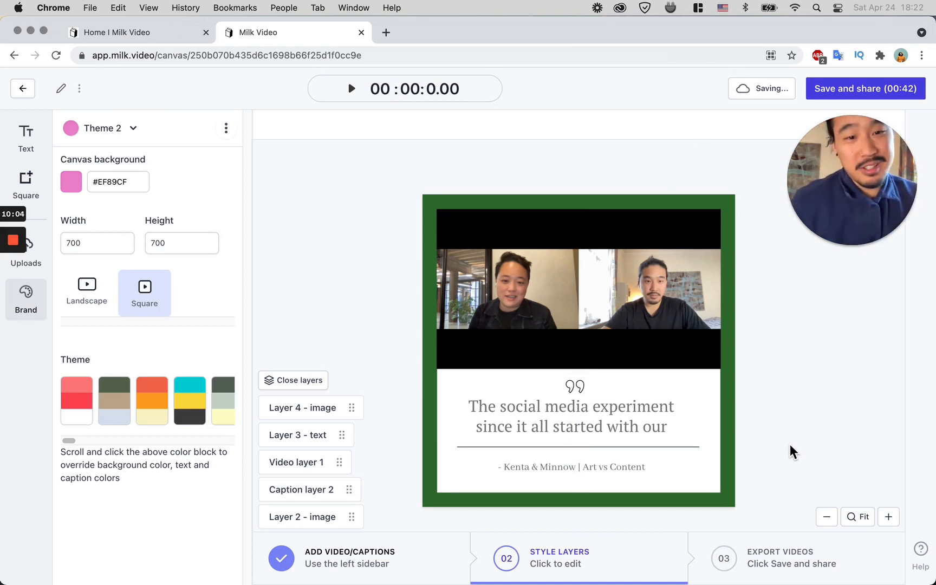
Step: Compare the design with the original Canva template open in Preview
{"action": "key", "text": "ctrl+Up"}
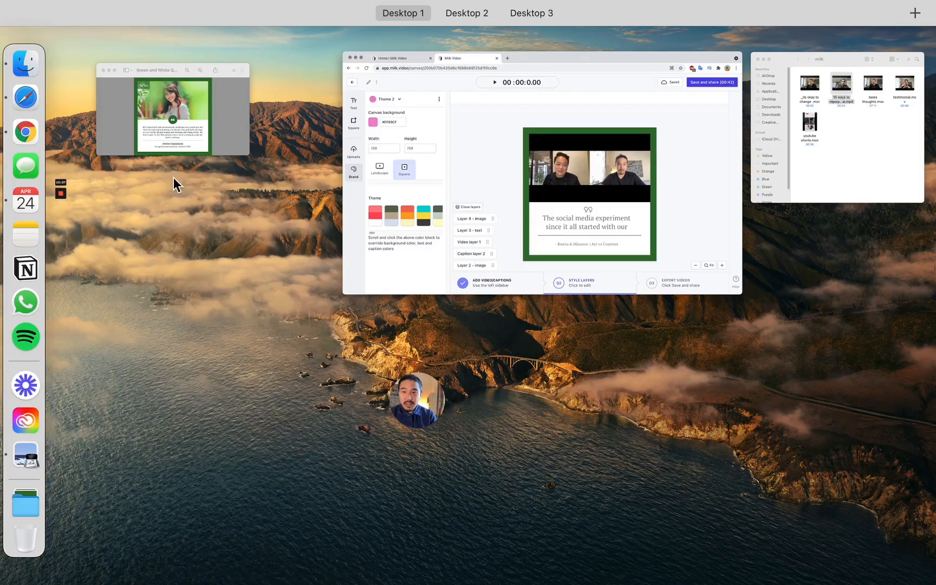
{"action": "left_click", "coordinate": [179, 147]}
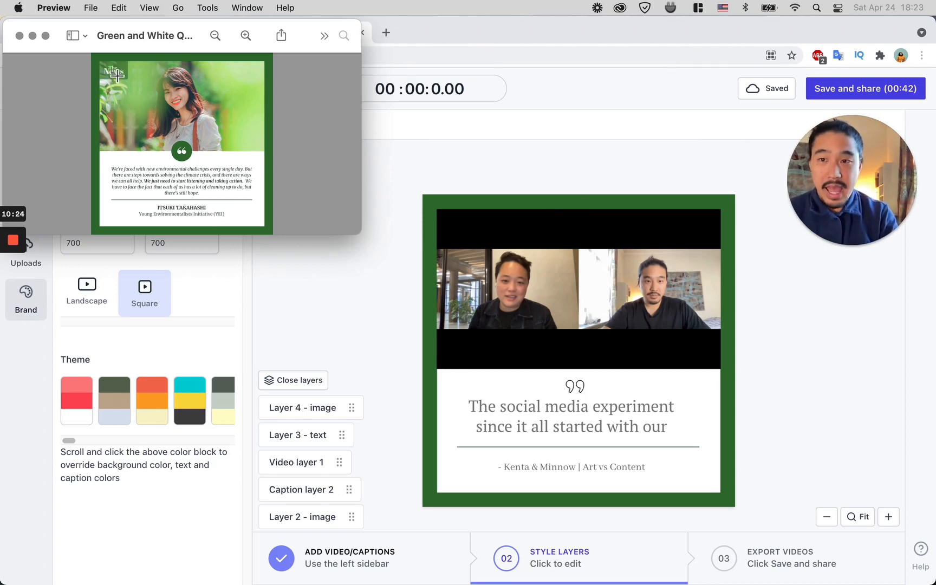
{"action": "left_click", "coordinate": [424, 158]}
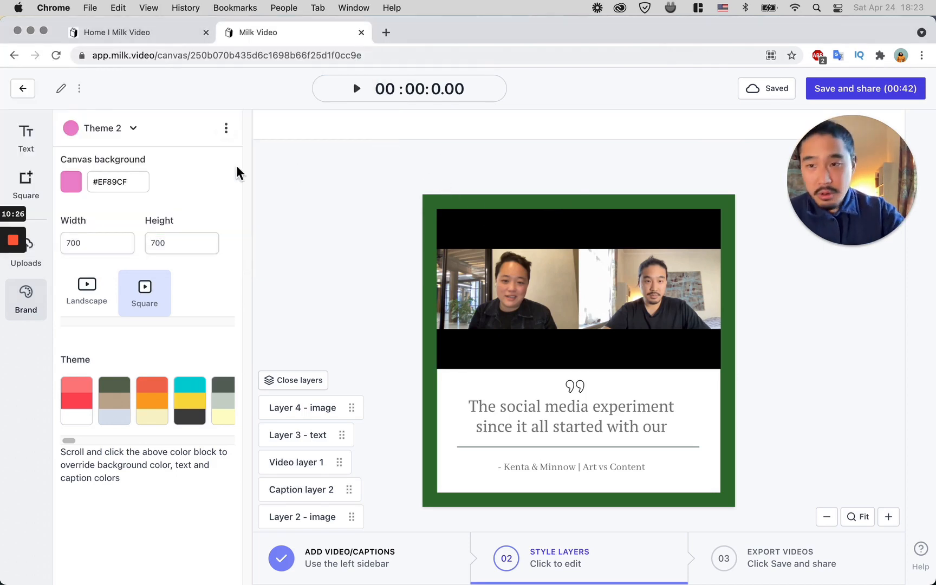
Step: Insert the 6004a4f8e6f...-p-500.png Milk Video logo from uploads and shrink it to about 181 × 33 in the top-left corner
{"action": "left_click", "coordinate": [31, 257]}
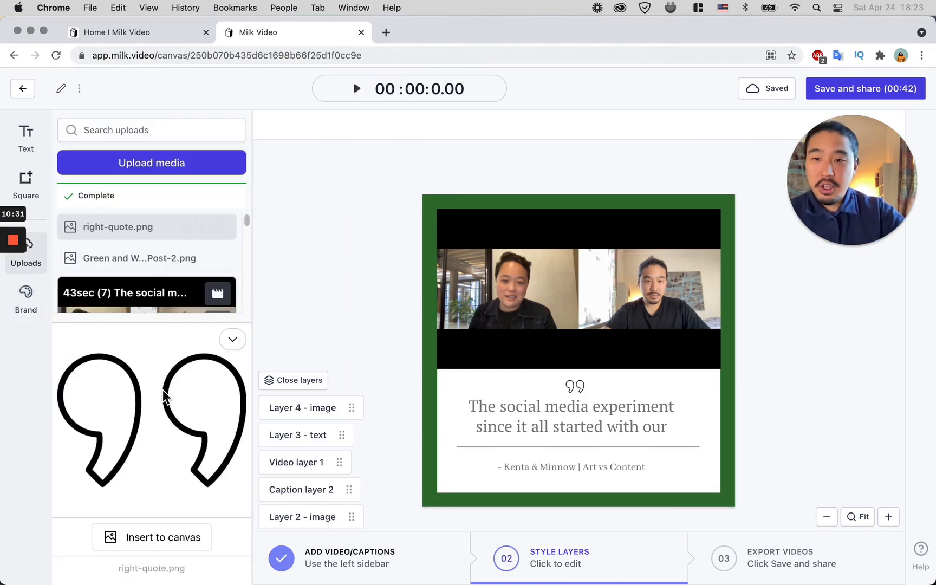
{"action": "left_click", "coordinate": [218, 350]}
{"action": "scroll", "coordinate": [138, 317], "scroll_direction": "down", "scroll_amount": 5}
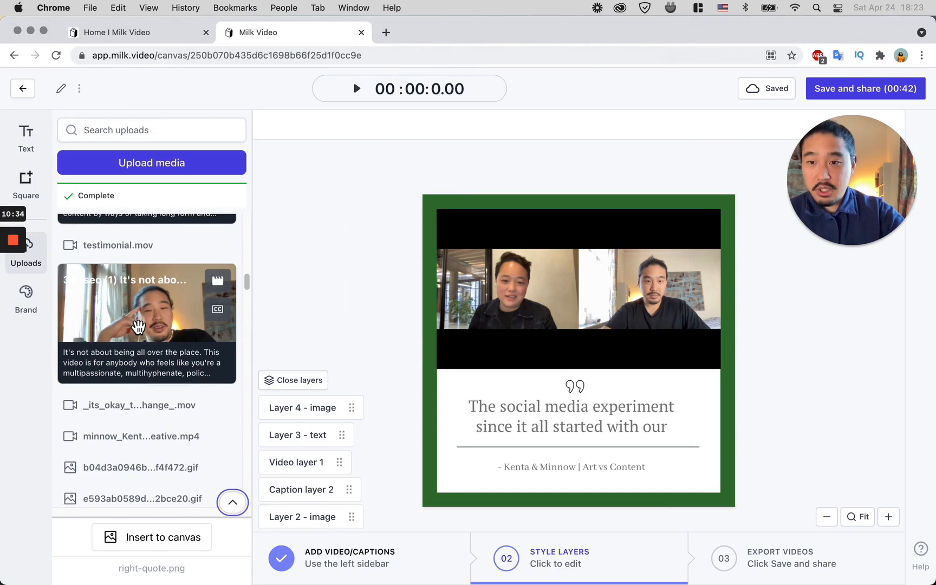
{"action": "scroll", "coordinate": [181, 433], "scroll_direction": "down", "scroll_amount": 2}
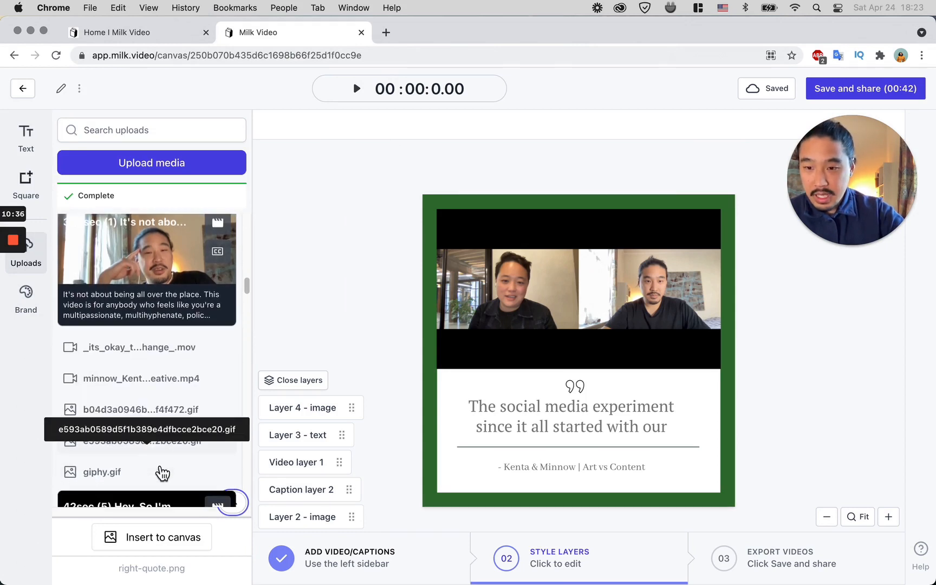
{"action": "scroll", "coordinate": [167, 457], "scroll_direction": "down", "scroll_amount": 3}
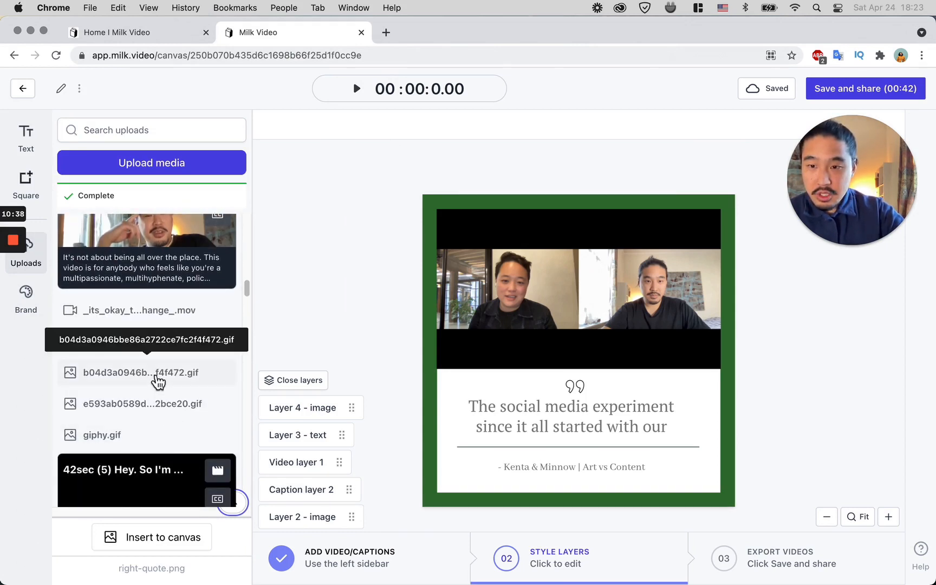
{"action": "scroll", "coordinate": [165, 387], "scroll_direction": "down", "scroll_amount": 10}
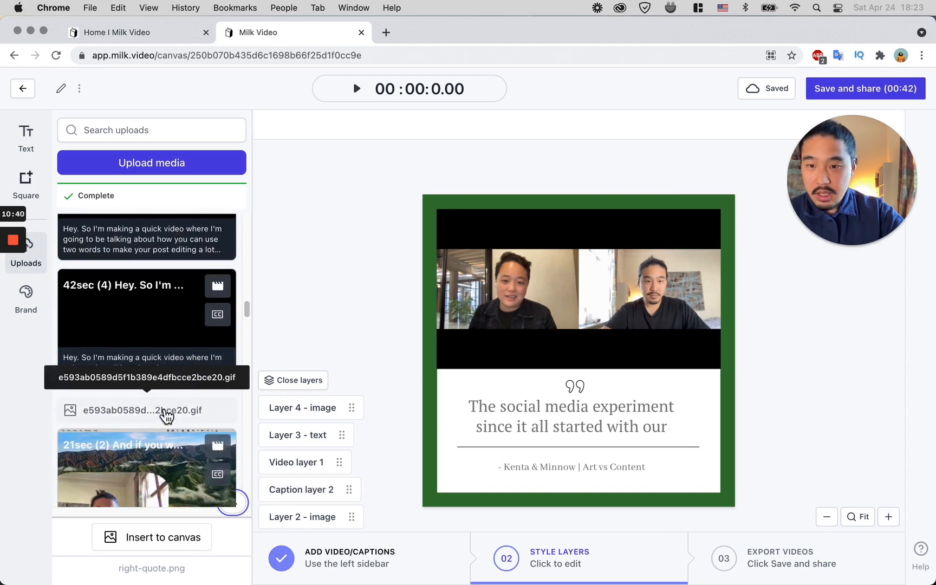
{"action": "scroll", "coordinate": [162, 416], "scroll_direction": "up", "scroll_amount": 1}
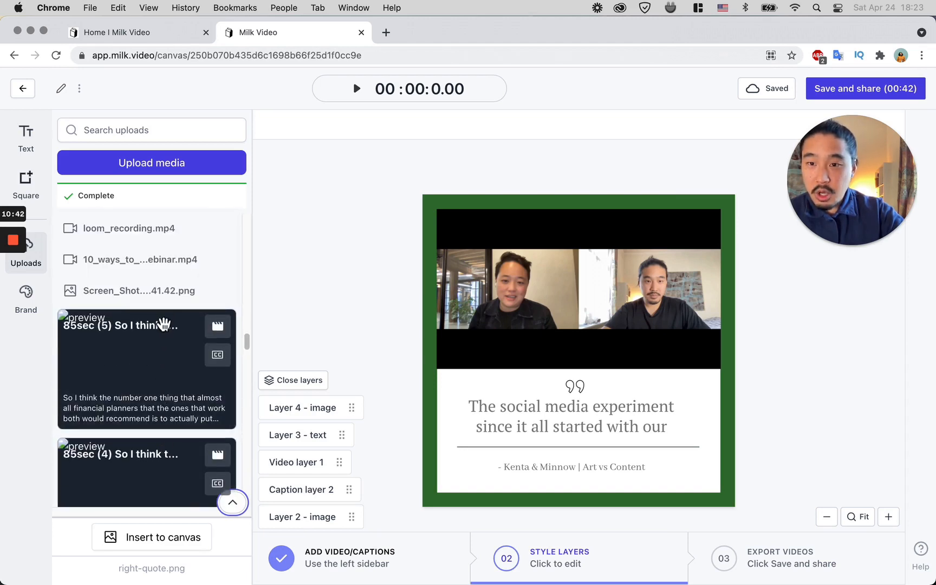
{"action": "scroll", "coordinate": [163, 317], "scroll_direction": "down", "scroll_amount": 10}
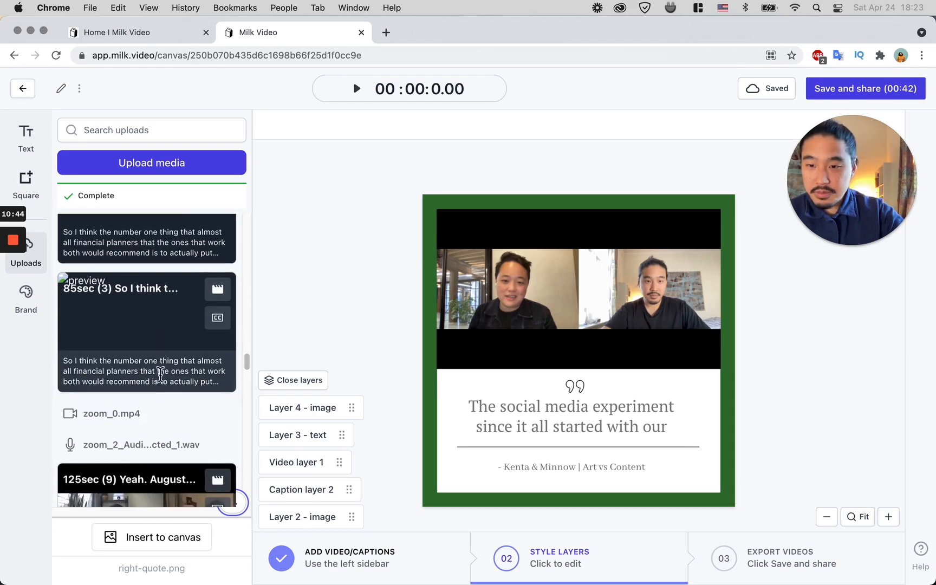
{"action": "scroll", "coordinate": [163, 377], "scroll_direction": "down", "scroll_amount": 10}
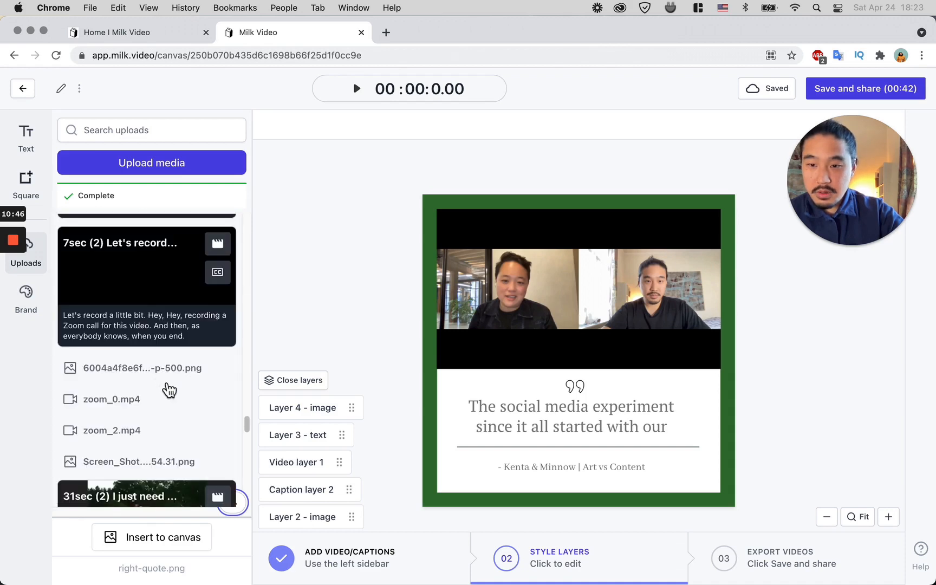
{"action": "left_click", "coordinate": [164, 375]}
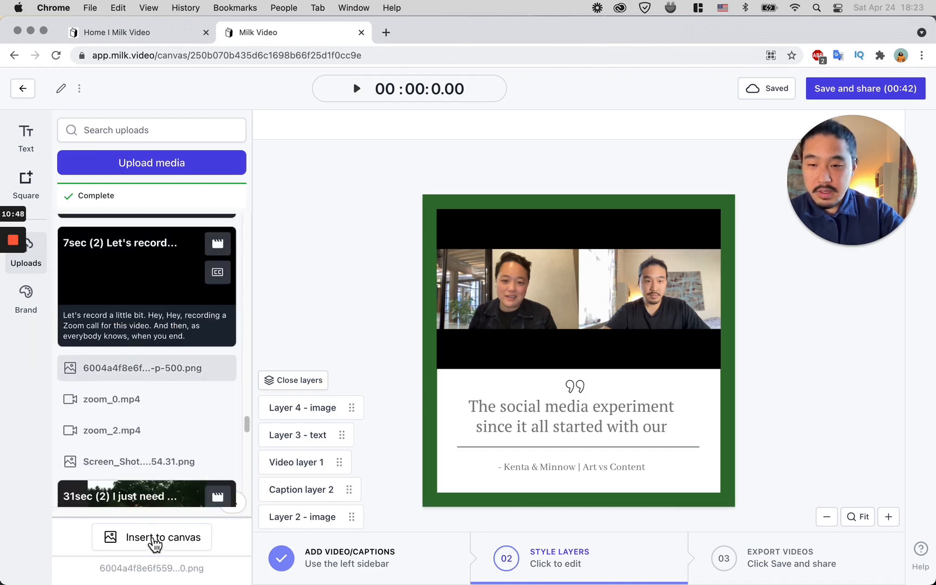
{"action": "left_click", "coordinate": [154, 542]}
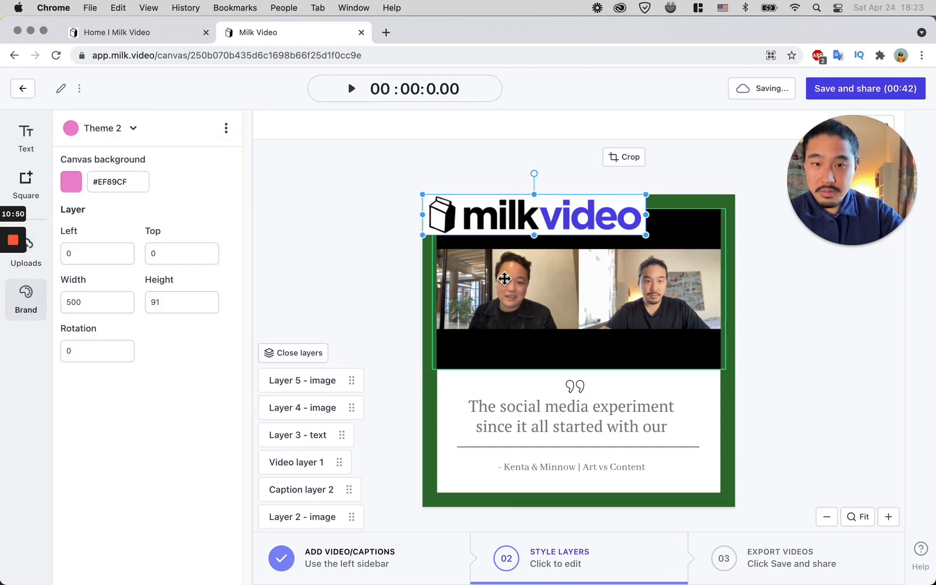
{"action": "left_click_drag", "start_coordinate": [646, 235], "coordinate": [502, 231]}
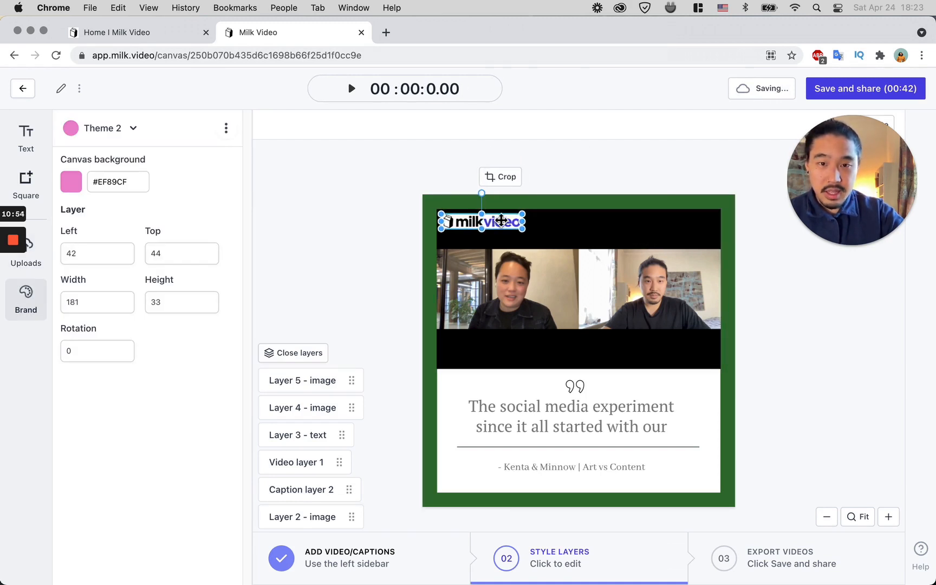
{"action": "left_click", "coordinate": [480, 171]}
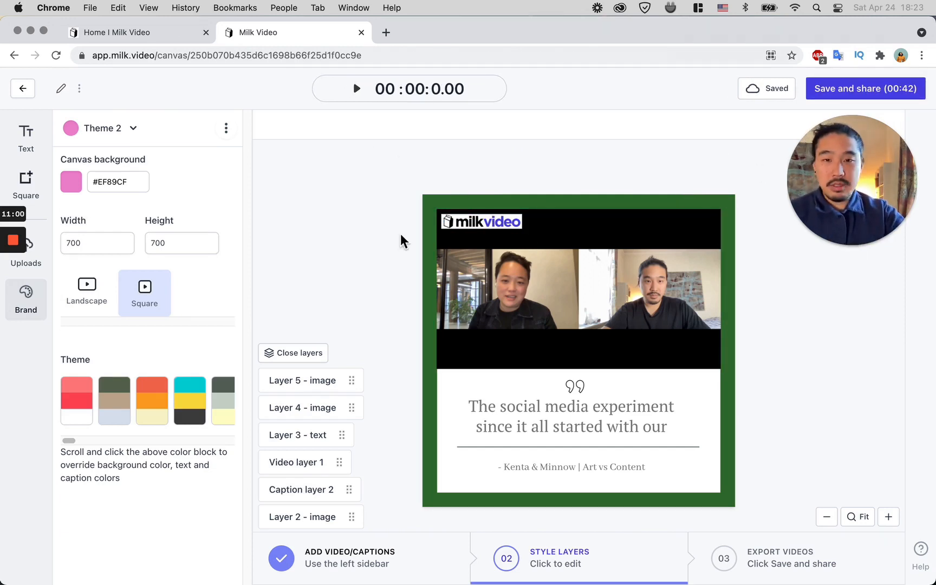
Step: Export the video as a 700 x 700 high-quality MP4
{"action": "left_click", "coordinate": [838, 92]}
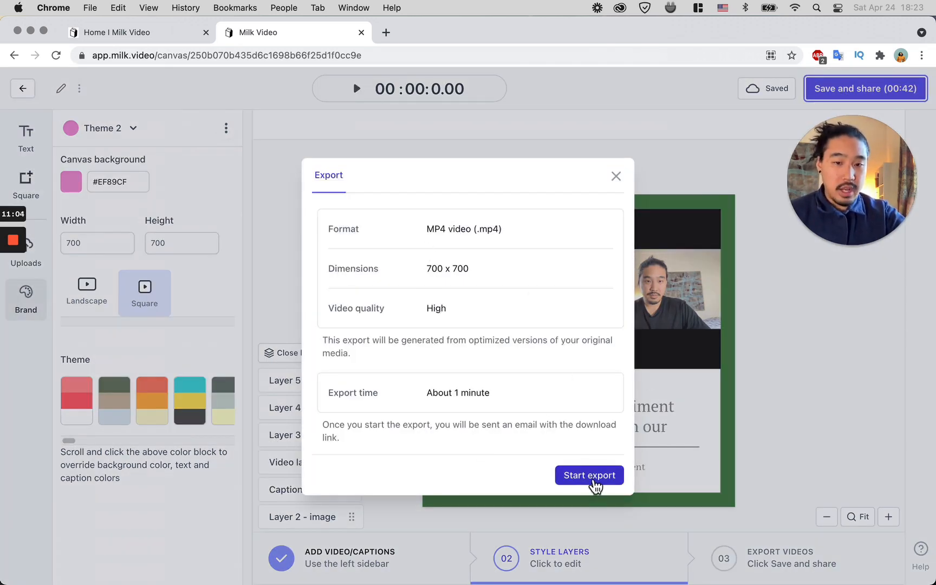
{"action": "left_click", "coordinate": [594, 477]}
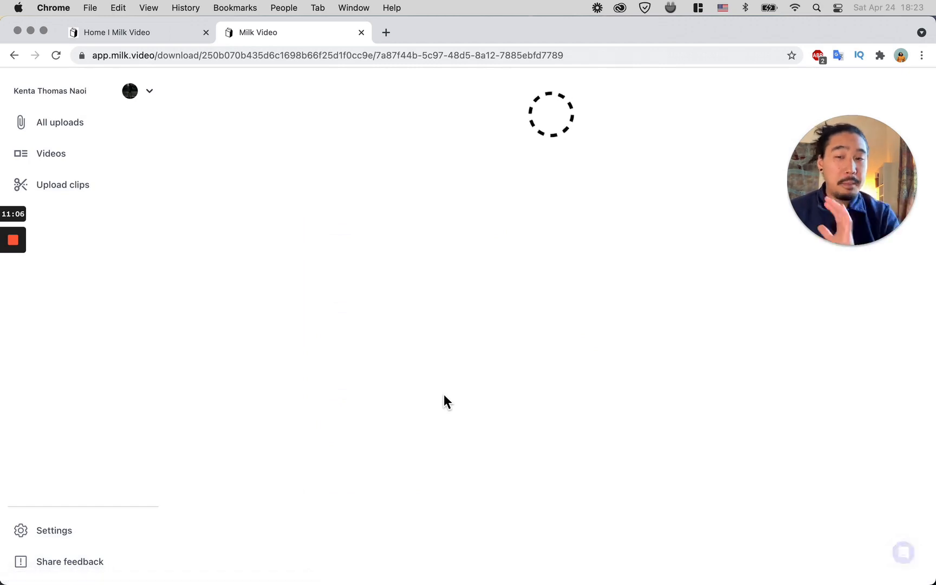